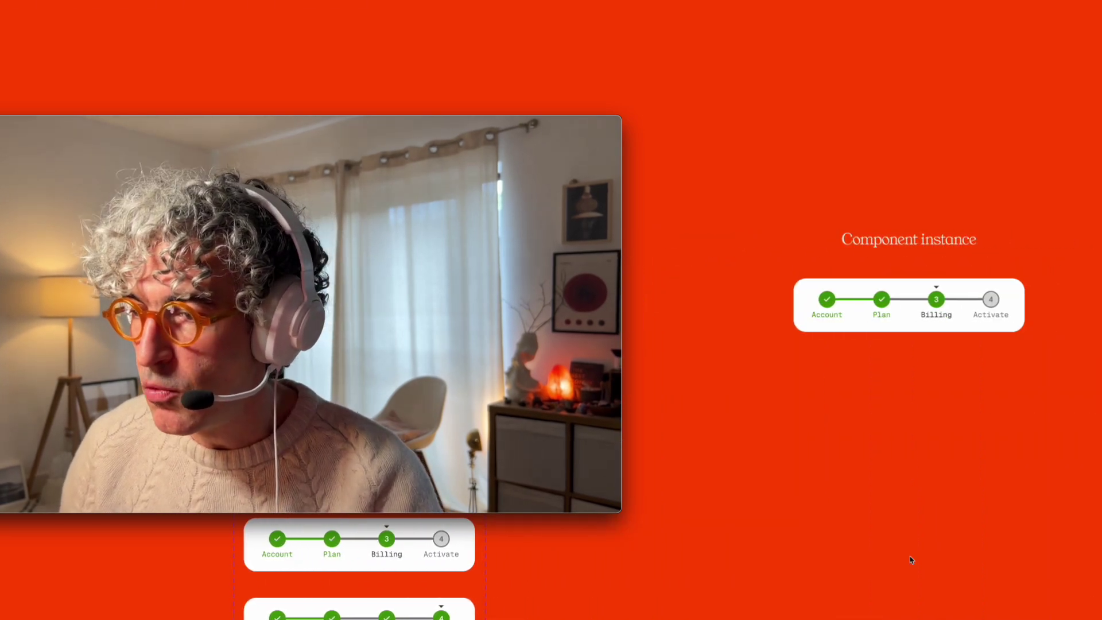
# - Set the stepper instance's step property to 1, making Account in progress
pyautogui.click(921, 313)
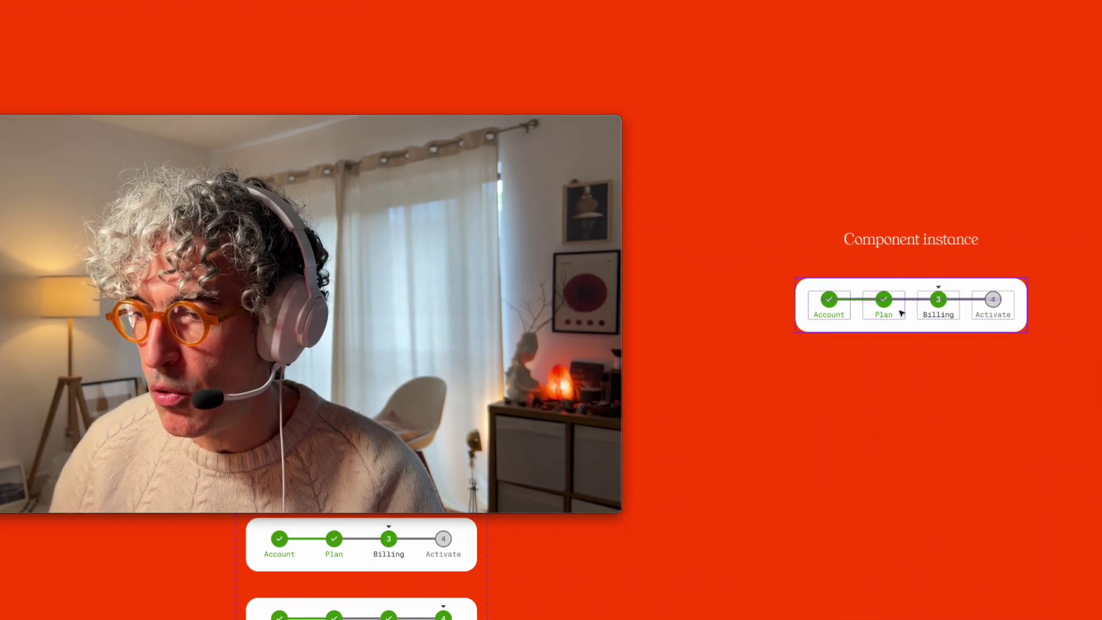
pyautogui.click(860, 340)
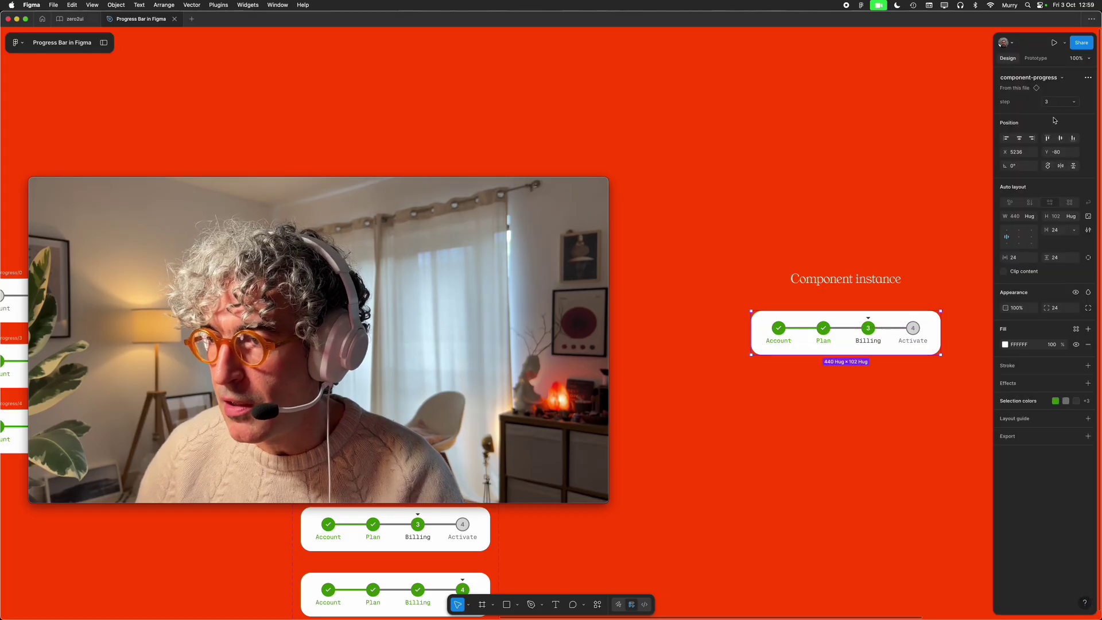
pyautogui.click(1062, 102)
pyautogui.click(1061, 81)
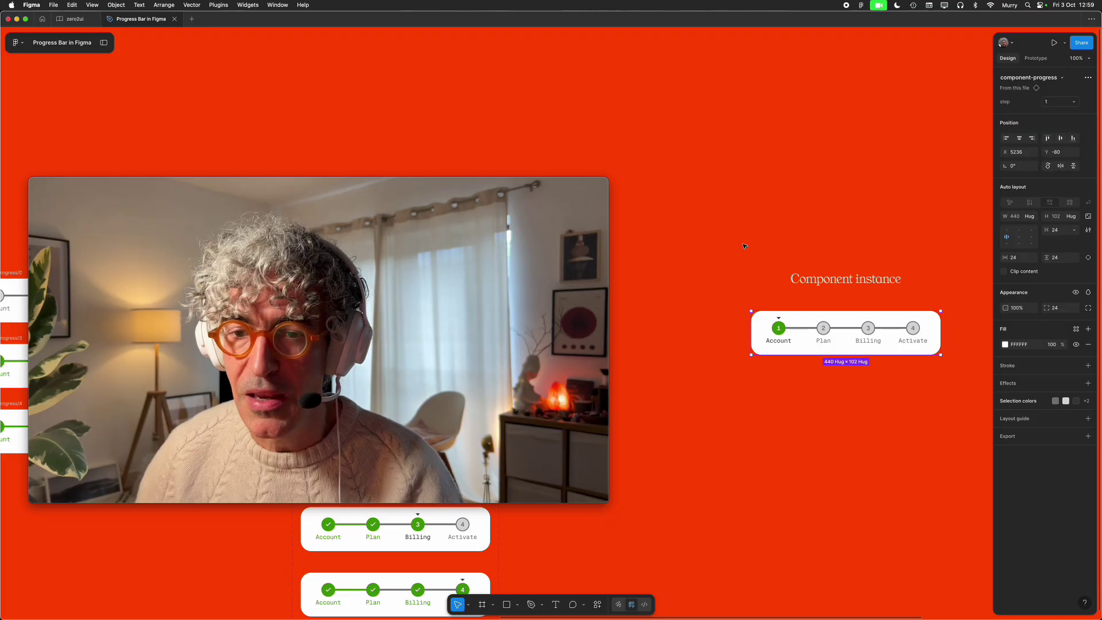
pyautogui.hscroll(10, 745, 246)
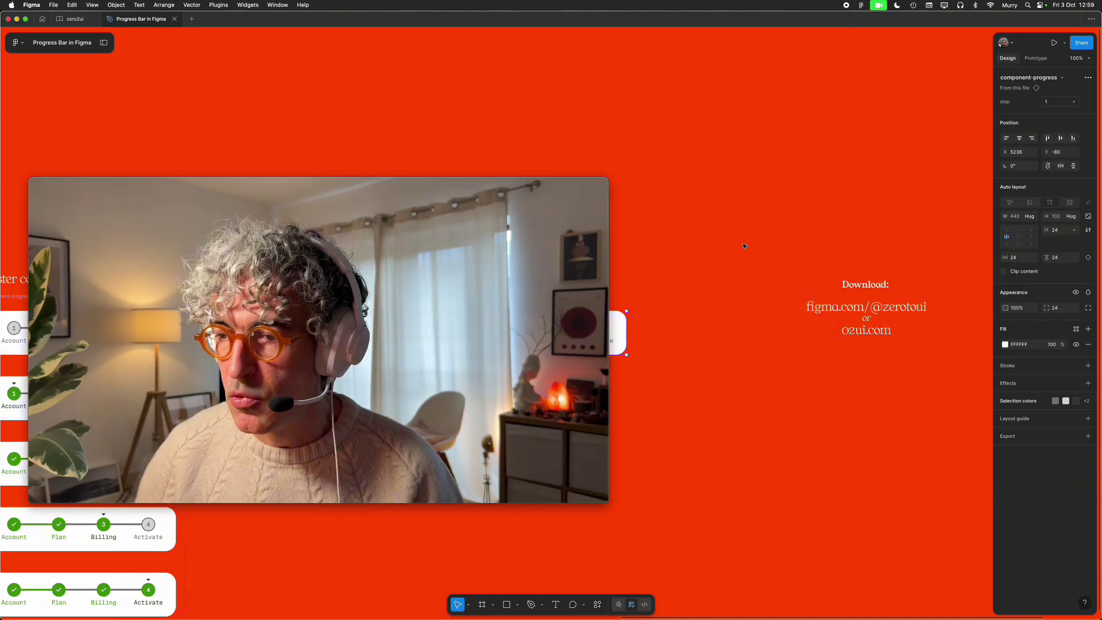
pyautogui.hscroll(-3, 744, 246)
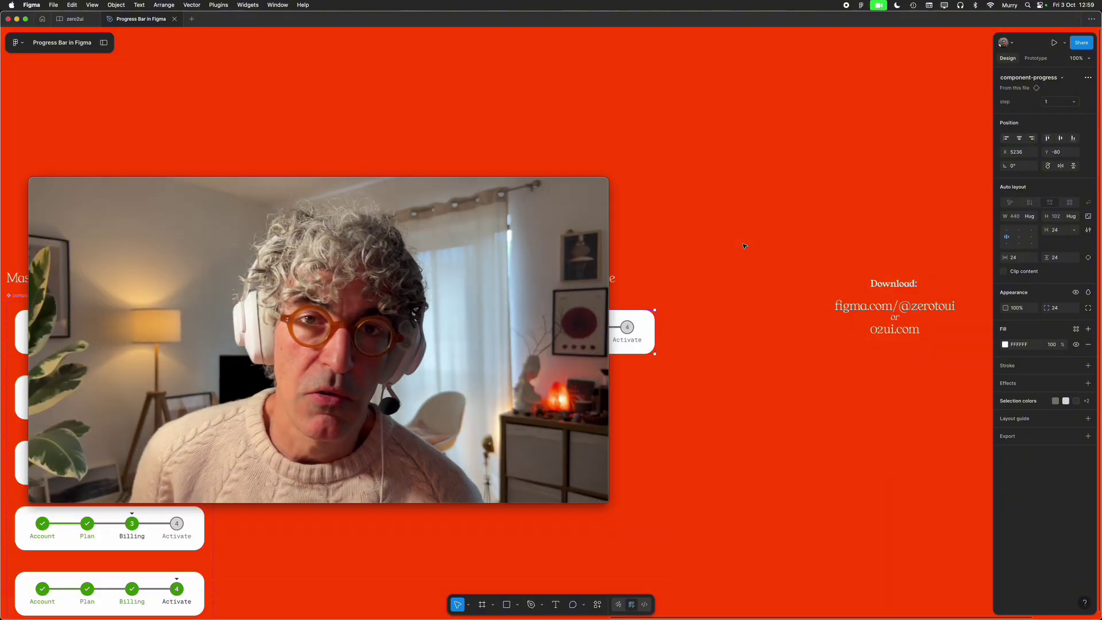
# - Scroll the canvas to bring the Exercise page's Atomic design board into view
pyautogui.hscroll(3, 745, 247)
pyautogui.hscroll(5, 744, 246)
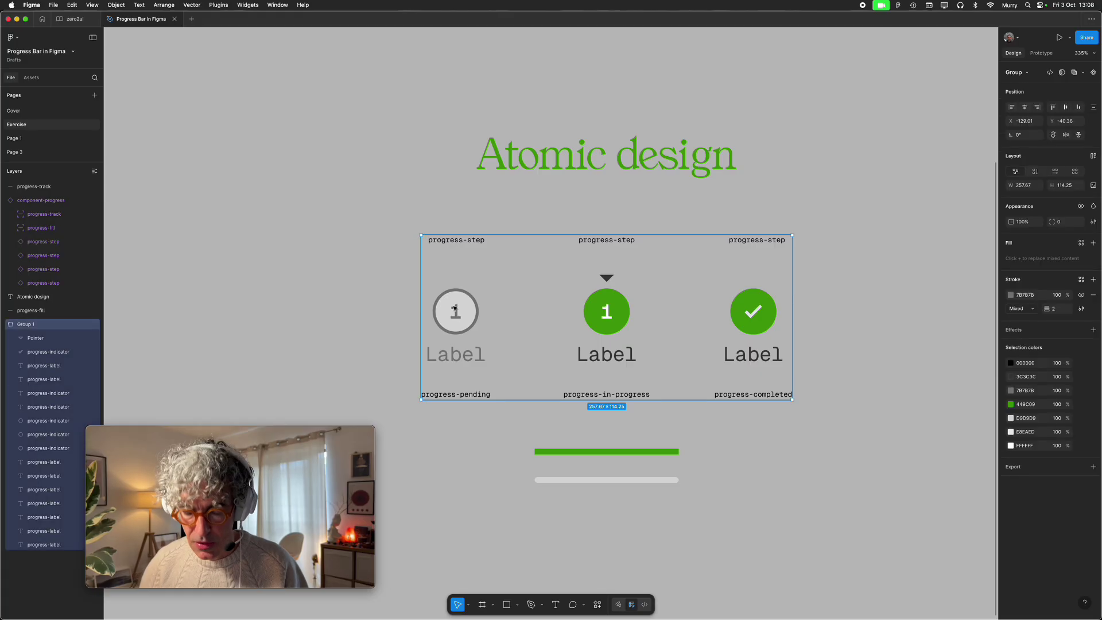
# - Ungroup Group 1's step pieces and inspect the pending and in-progress step Labels
pyautogui.press('super+shift+g')
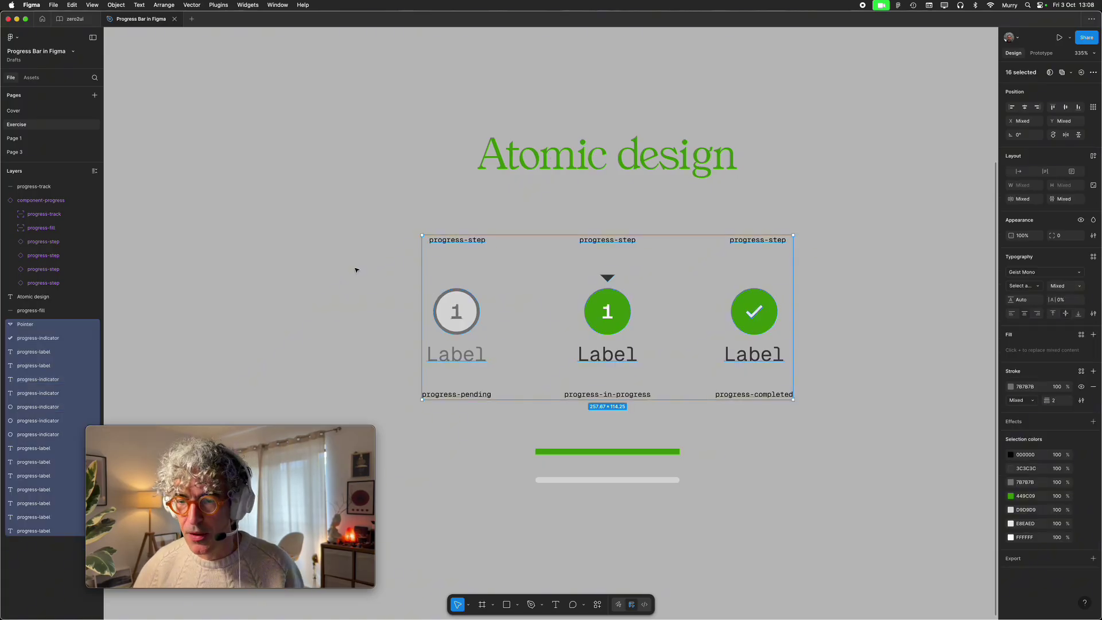
pyautogui.click(357, 269)
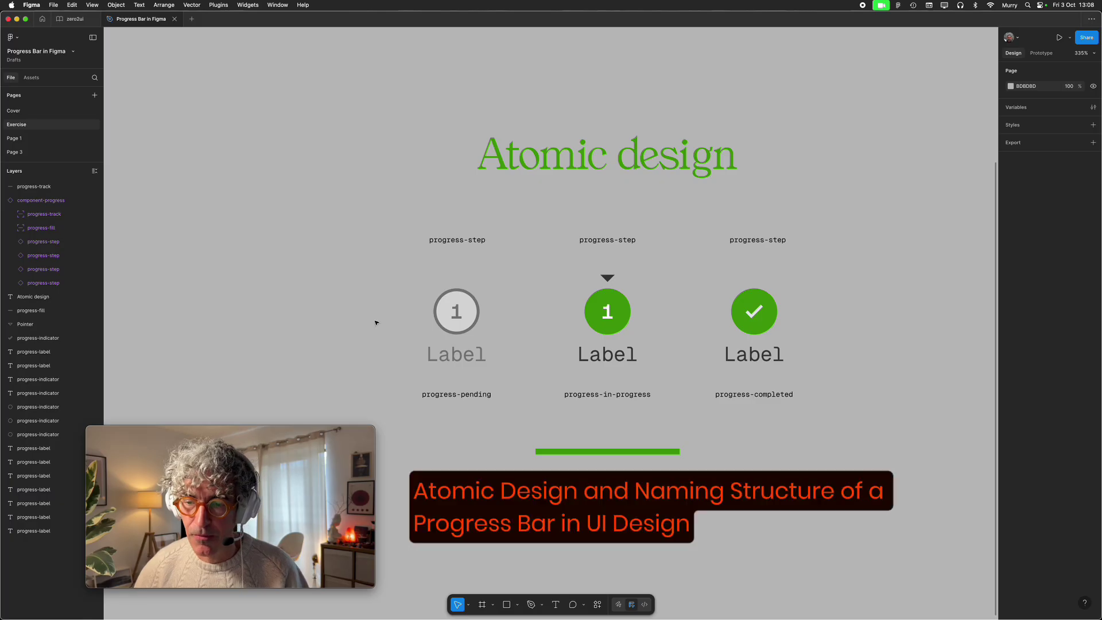
pyautogui.click(452, 356)
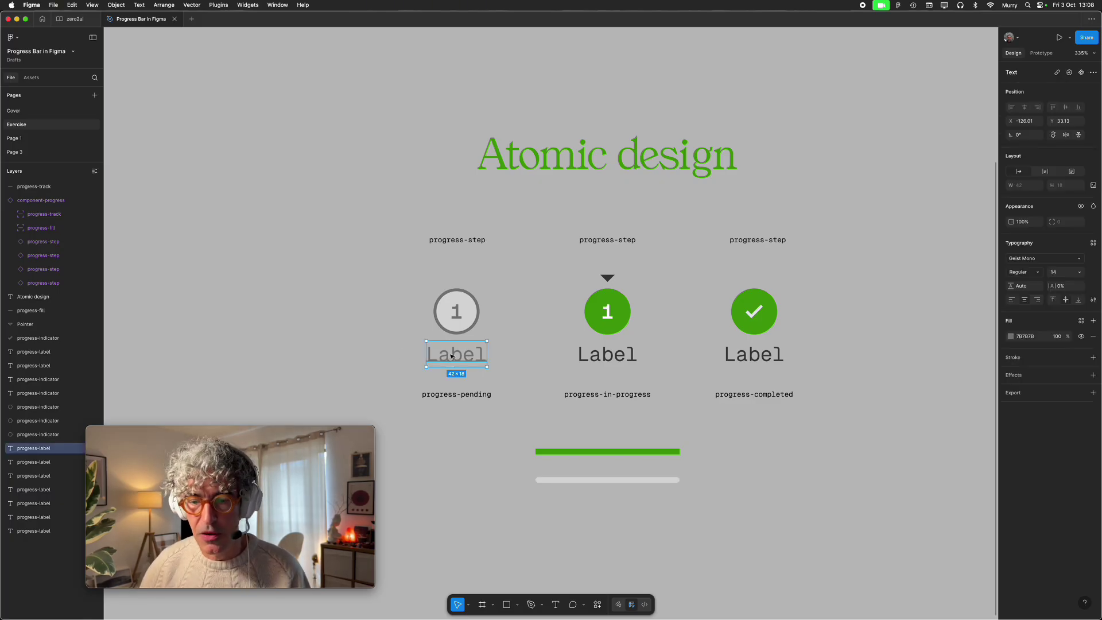
pyautogui.click(612, 355)
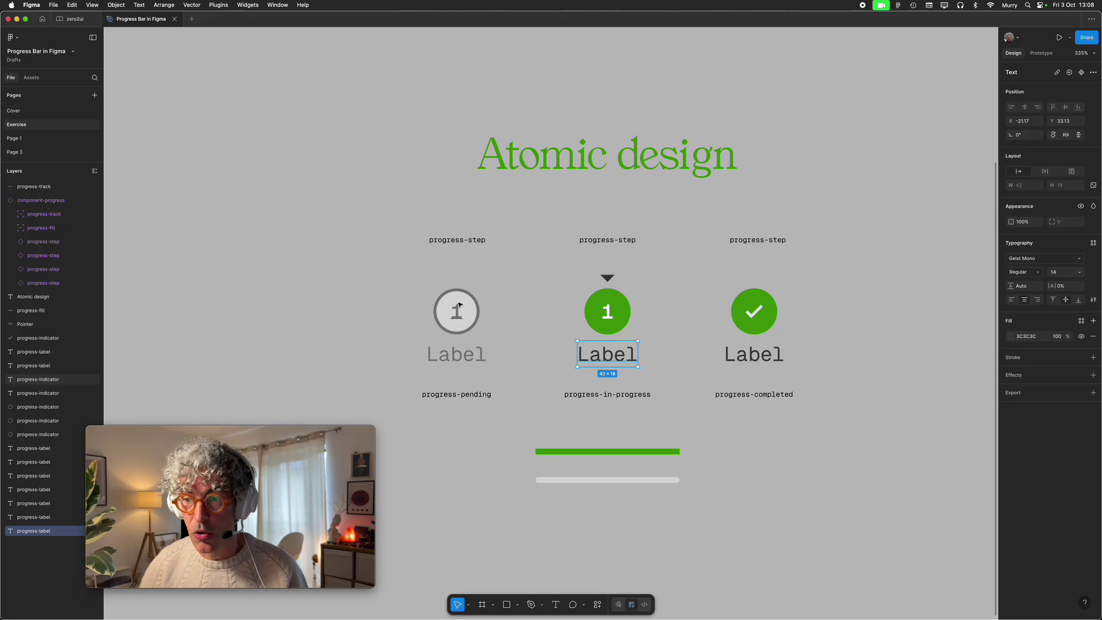
pyautogui.click(422, 310)
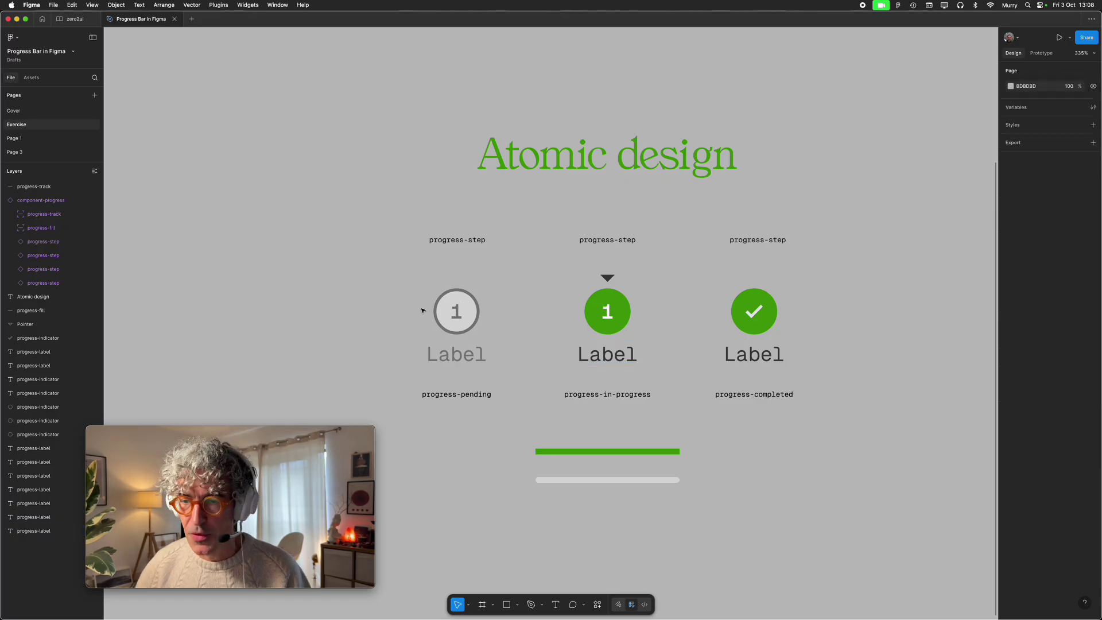
pyautogui.moveTo(404, 281); pyautogui.dragTo(512, 370)
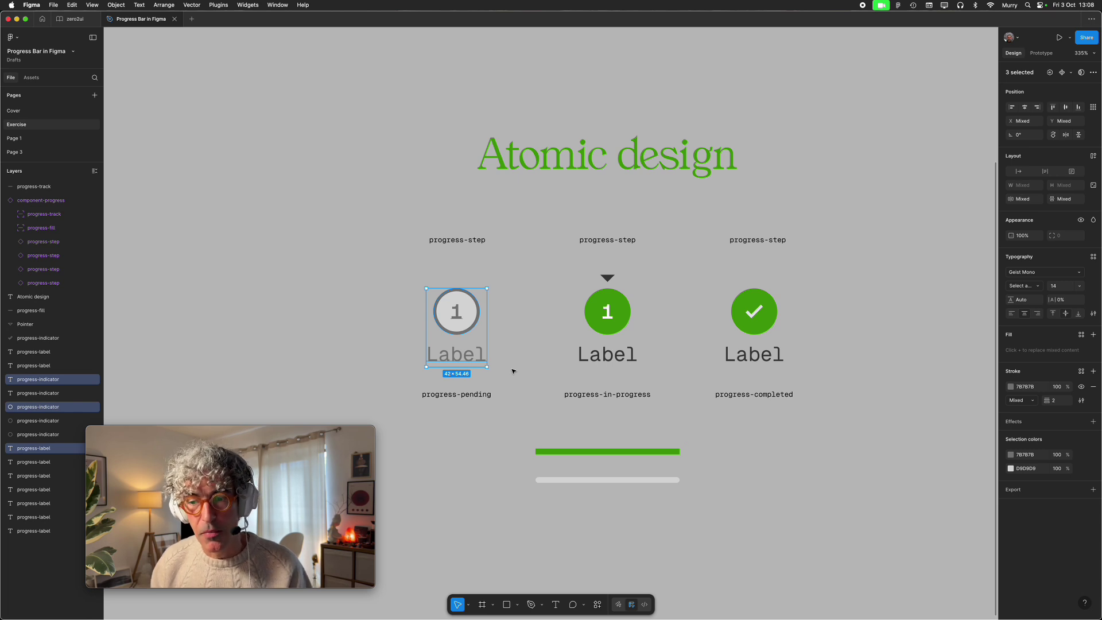
pyautogui.click(480, 439)
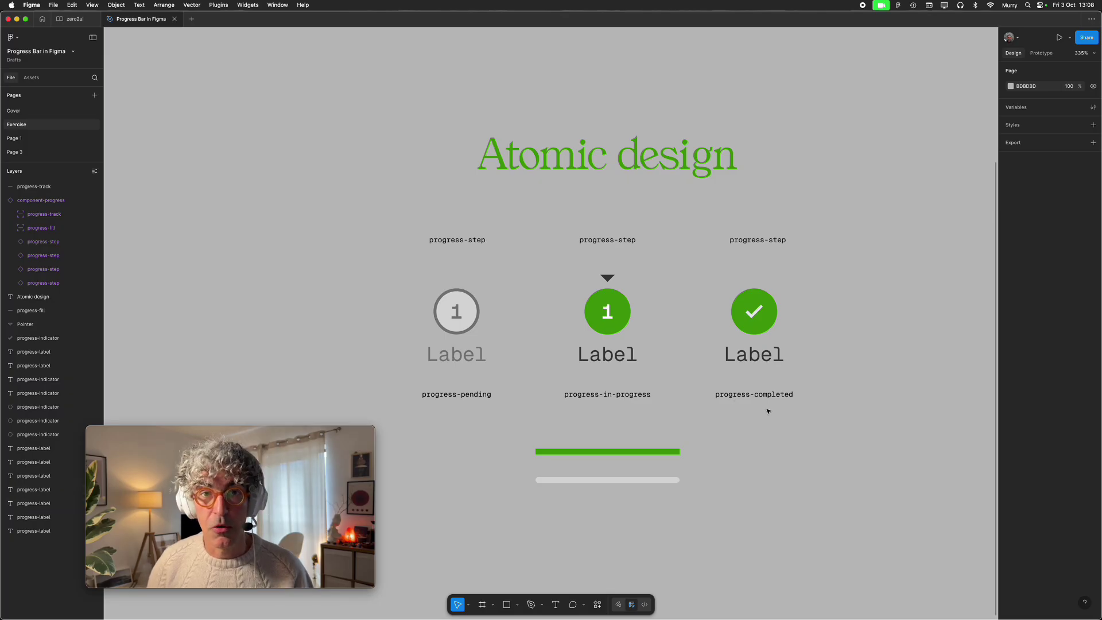
# - Inspect the green progress-fill and grey progress-track bars, including the stepper card's fill bar
pyautogui.click(623, 452)
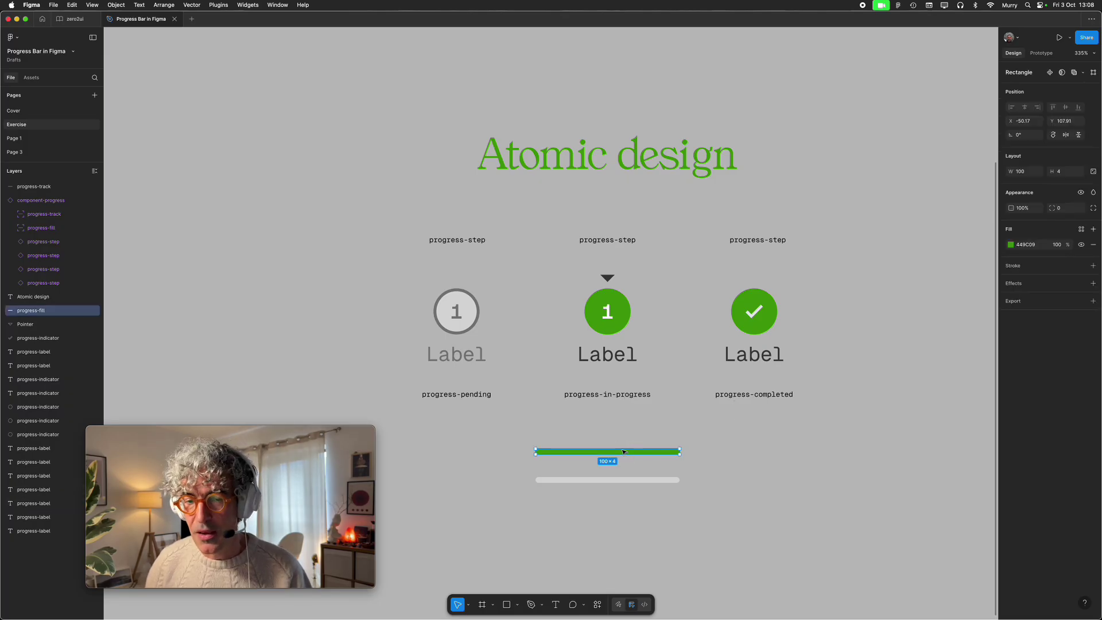
pyautogui.click(627, 478)
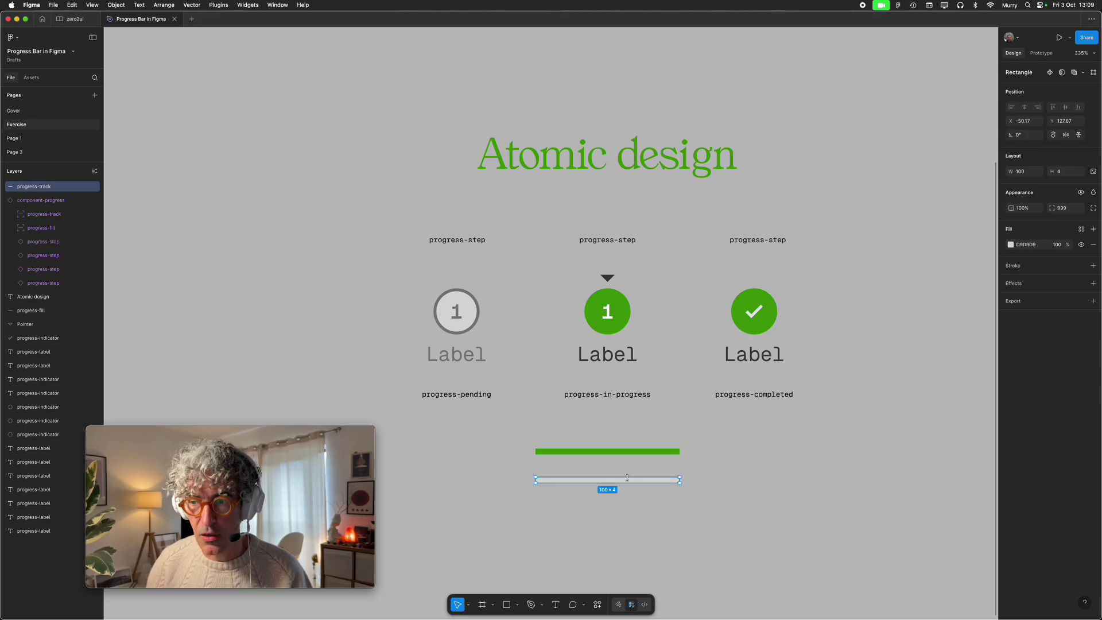
pyautogui.scroll(10, 680, 233)
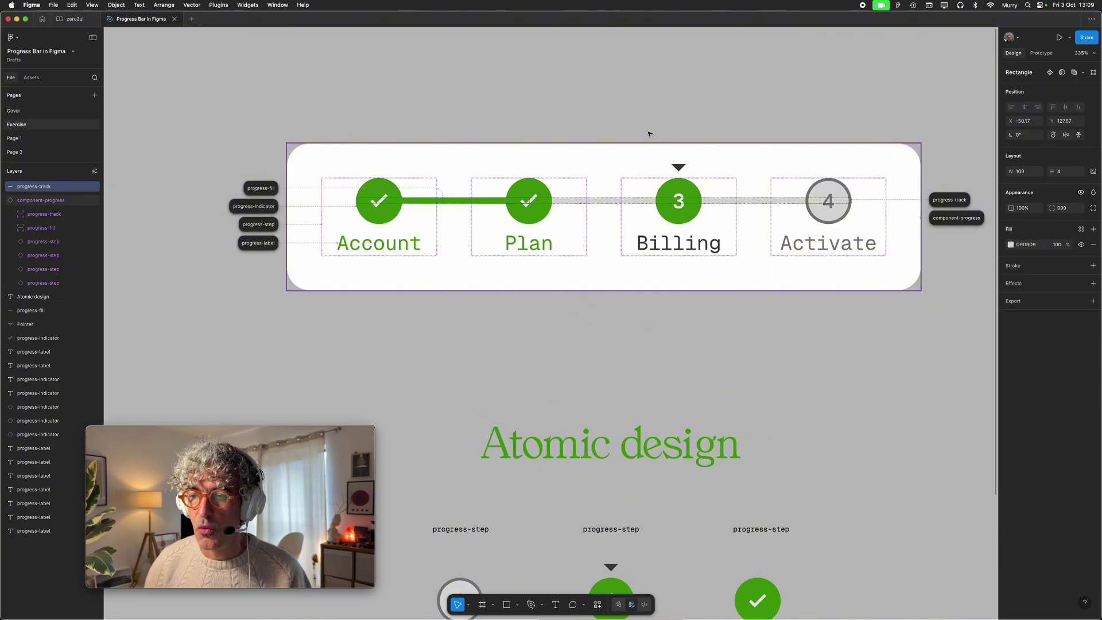
pyautogui.click(623, 105)
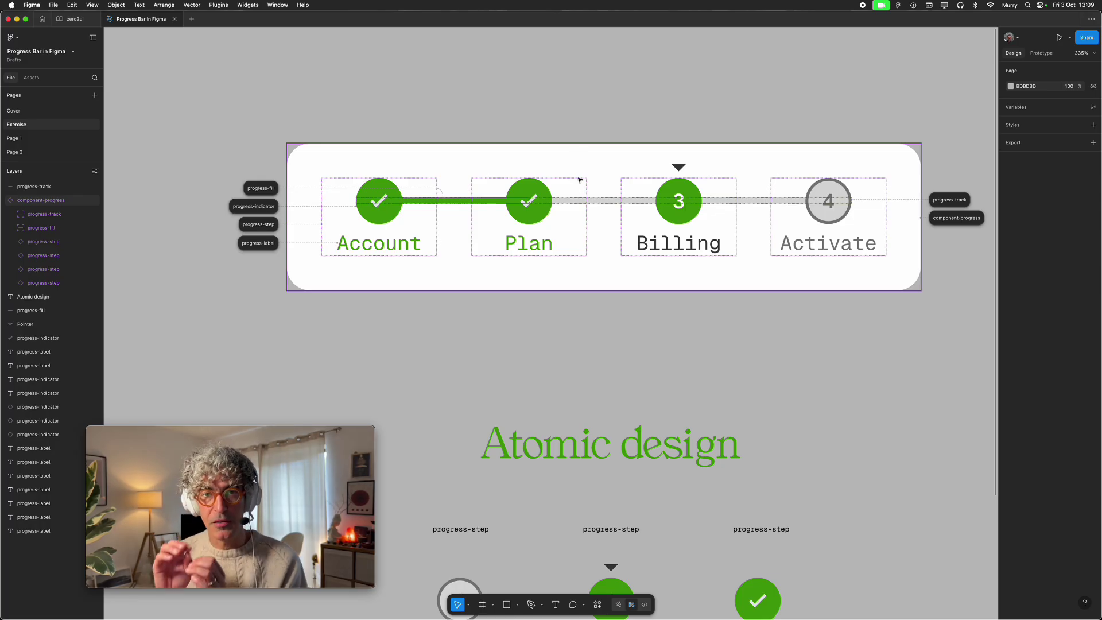
pyautogui.scroll(-3, 459, 178)
pyautogui.hscroll(2, 459, 178)
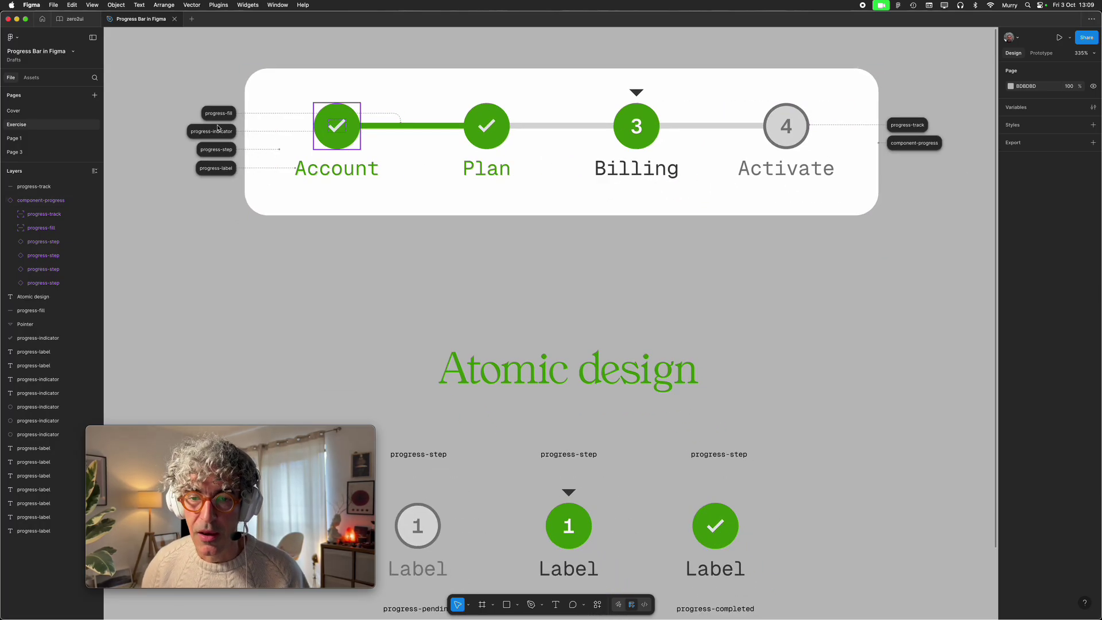
pyautogui.click(329, 124)
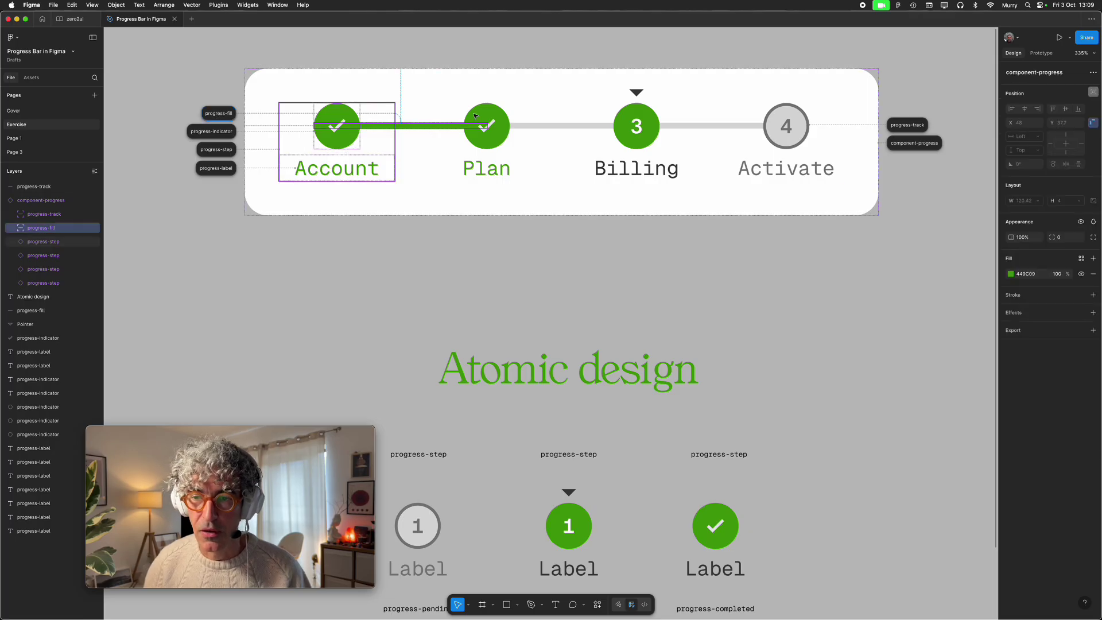
pyautogui.scroll(-5, 520, 303)
pyautogui.hscroll(-2, 519, 302)
# - Wrap the pending circle and its number in an auto-layout frame named progress-indicator
pyautogui.click(443, 311)
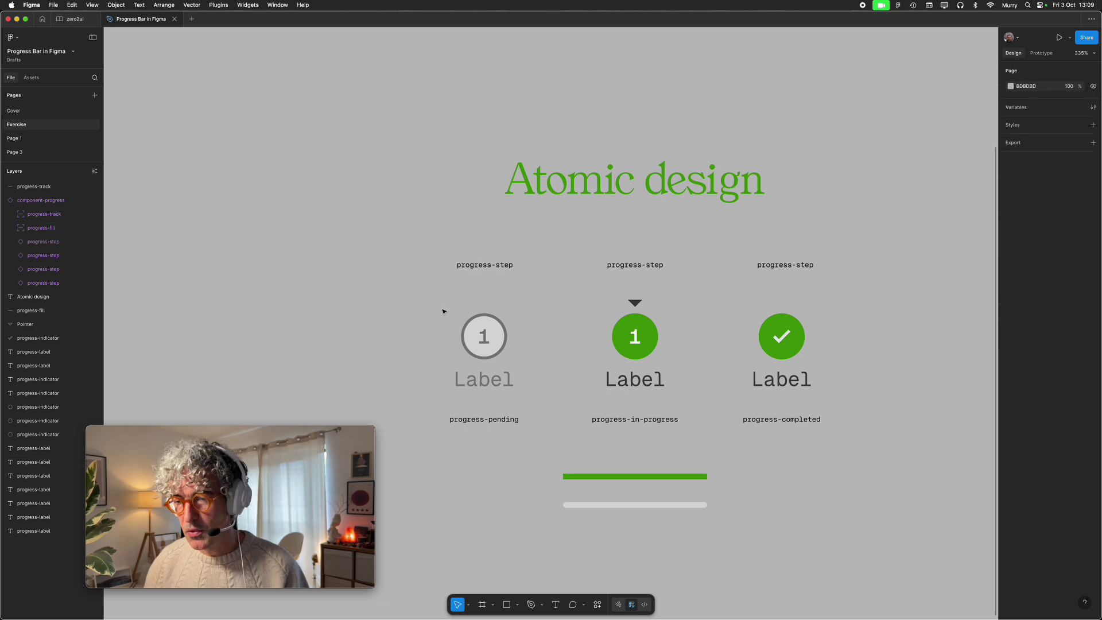
pyautogui.moveTo(425, 317); pyautogui.dragTo(484, 270)
pyautogui.click(492, 268)
pyautogui.click(464, 316)
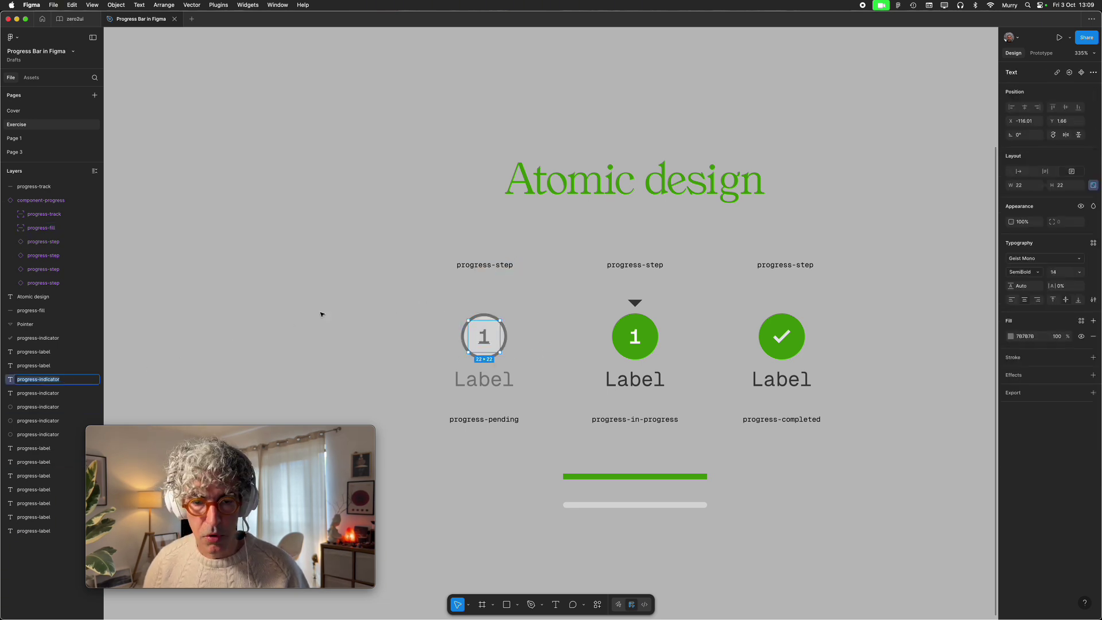
pyautogui.moveTo(403, 304); pyautogui.dragTo(536, 358)
pyautogui.hotkey('shift', 'a')
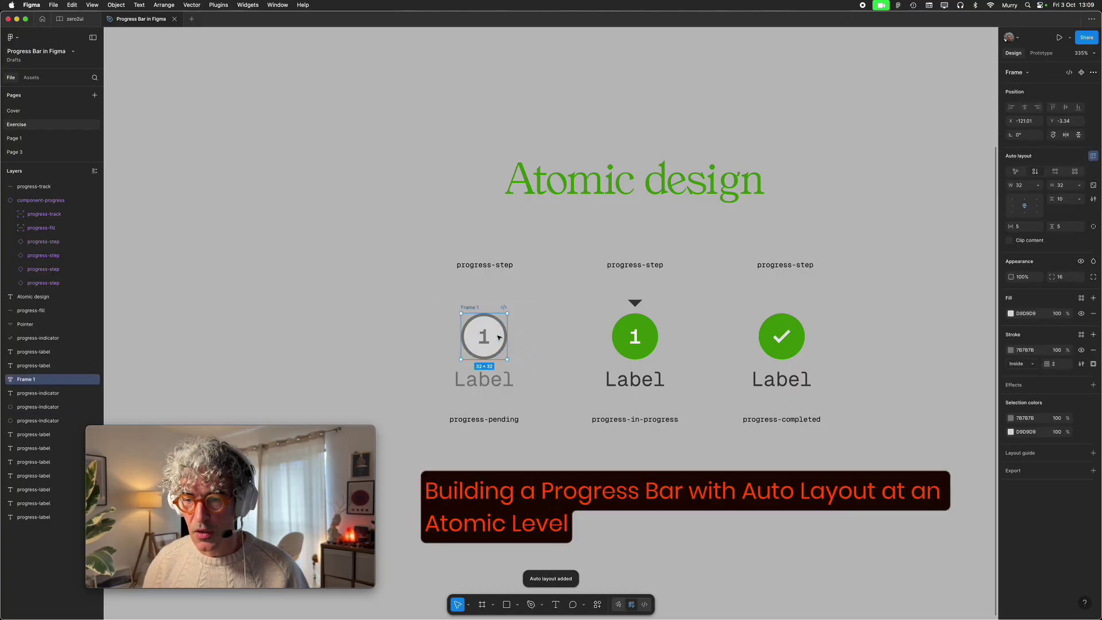
pyautogui.click(568, 316)
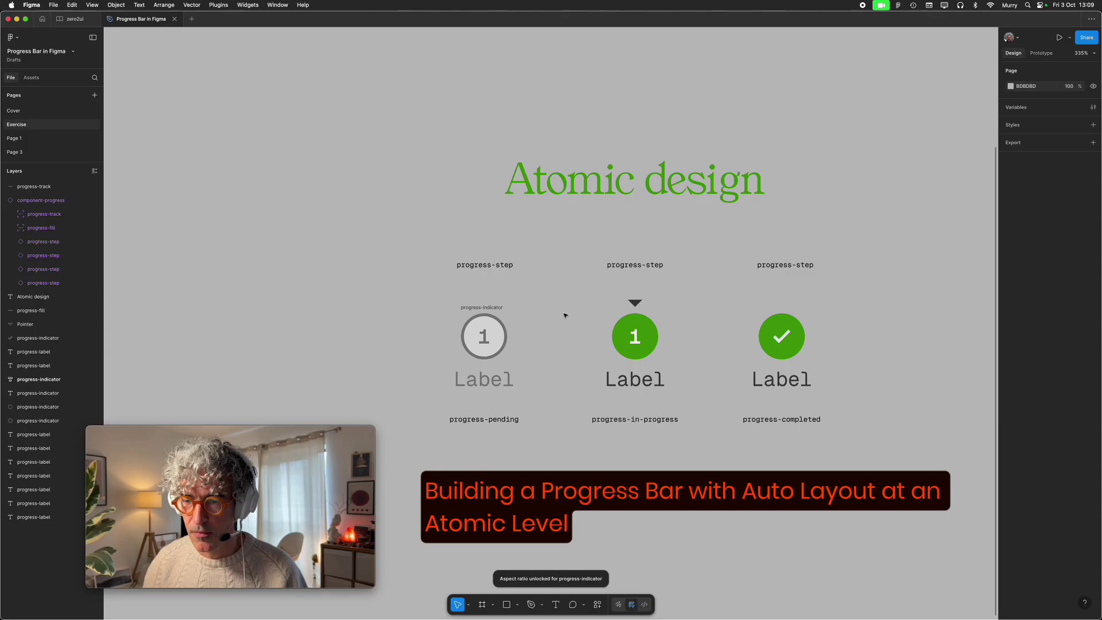
# - Wrap the in-progress and completed circles in progress-indicator auto-layout frames and nudge the triangle up
pyautogui.moveTo(590, 323); pyautogui.dragTo(725, 346)
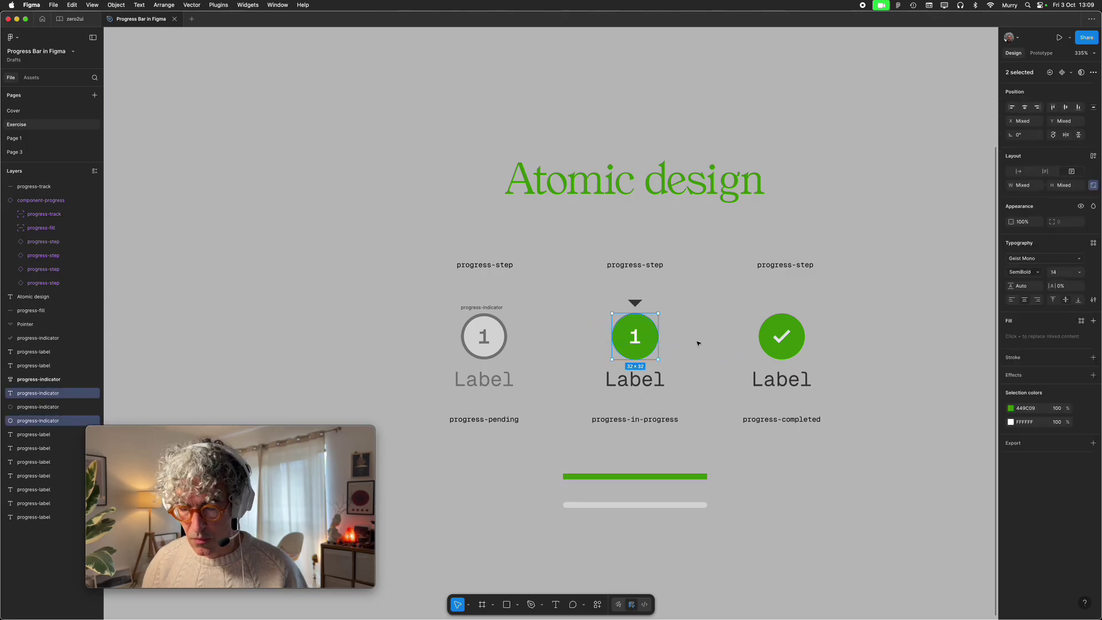
pyautogui.hotkey('shift', 'a')
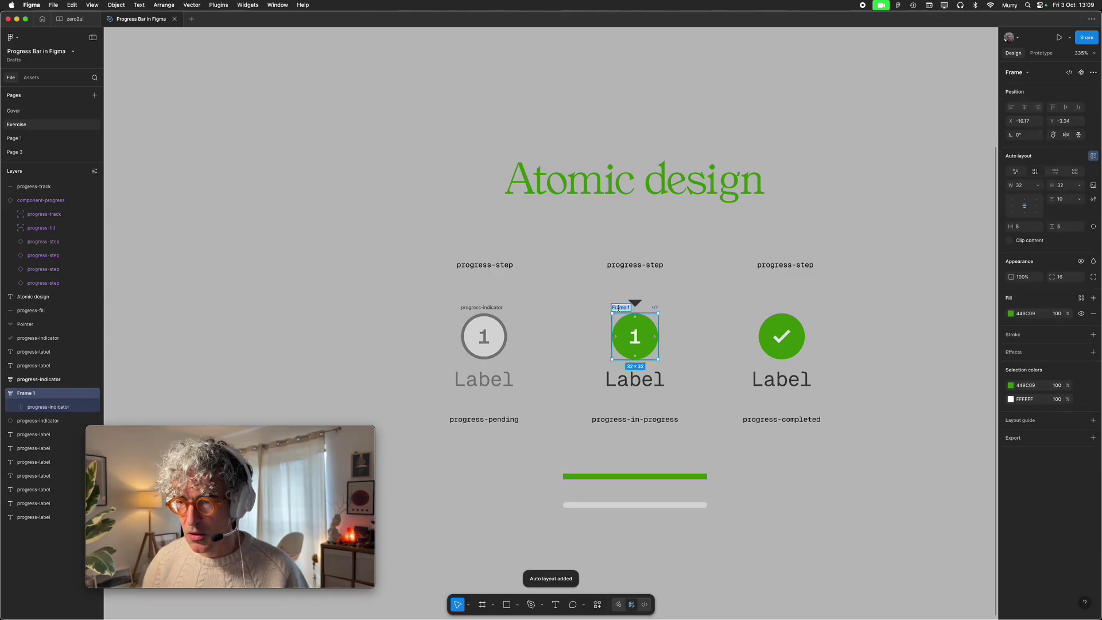
pyautogui.click(760, 310)
pyautogui.moveTo(743, 312); pyautogui.dragTo(843, 347)
pyautogui.hotkey('shift', 'a')
pyautogui.press('super+r')
pyautogui.write('progress-indicator')
pyautogui.press('Return')
pyautogui.click(839, 285)
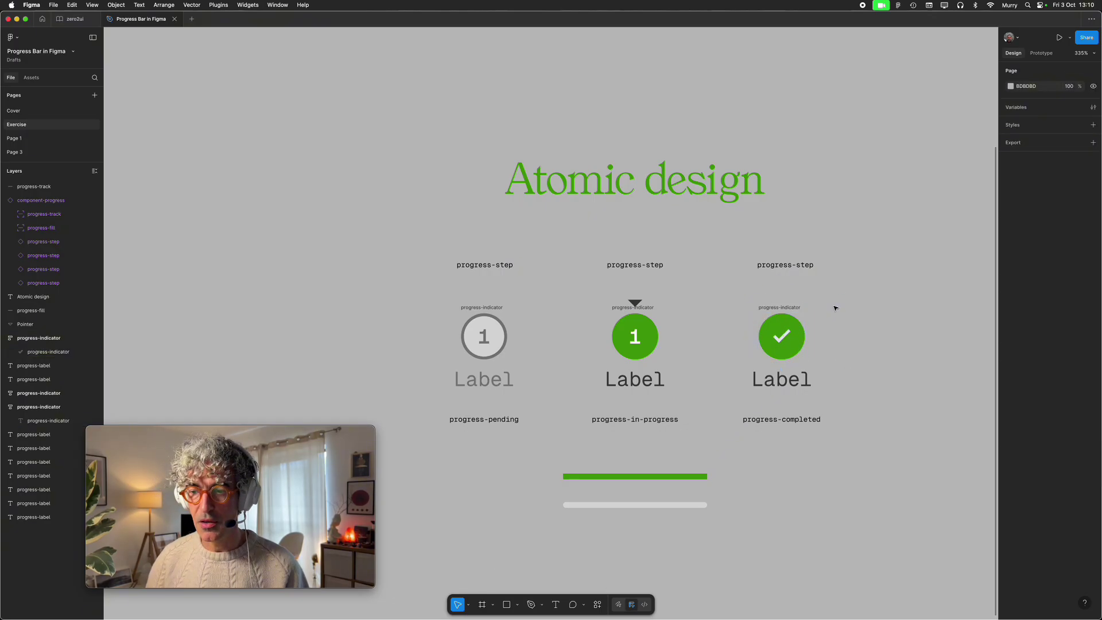
pyautogui.moveTo(635, 302); pyautogui.dragTo(641, 294)
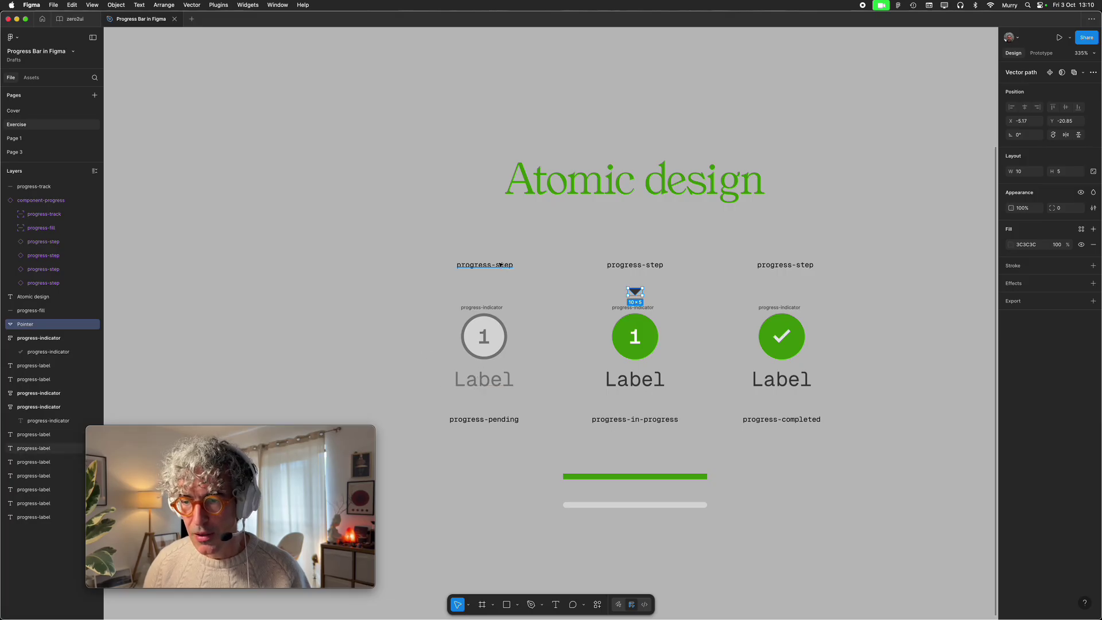
# - Wrap the pending indicator and its Label in an auto-layout frame named progress-step
pyautogui.doubleClick(507, 264)
pyautogui.press('super+c')
pyautogui.press('Escape')
pyautogui.press('Escape')
pyautogui.moveTo(415, 299); pyautogui.dragTo(554, 395)
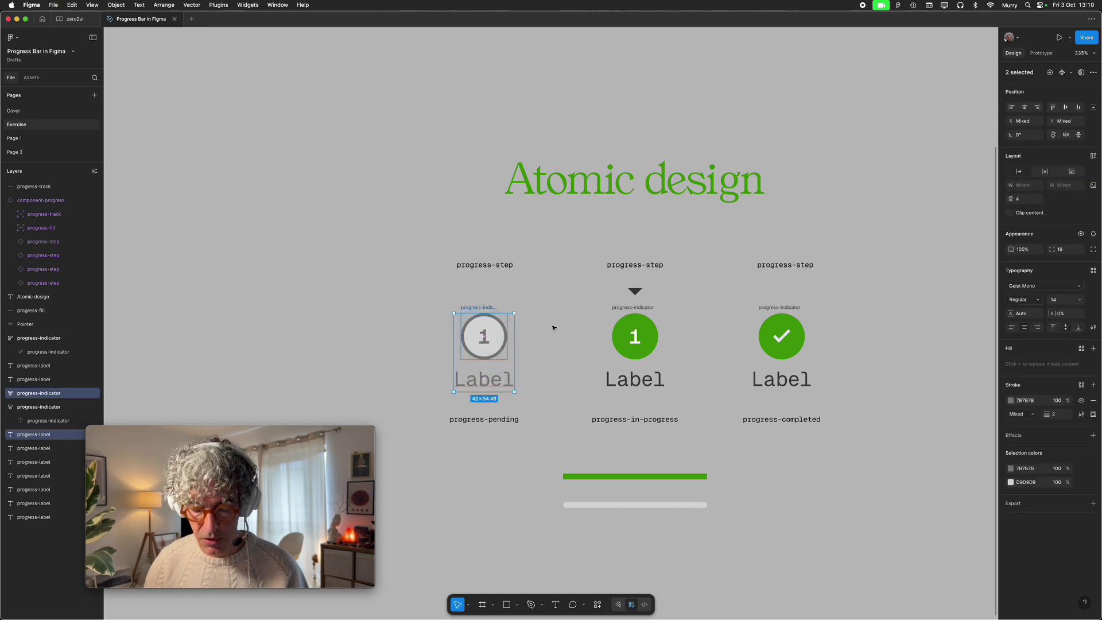
pyautogui.hotkey('shift', 'a')
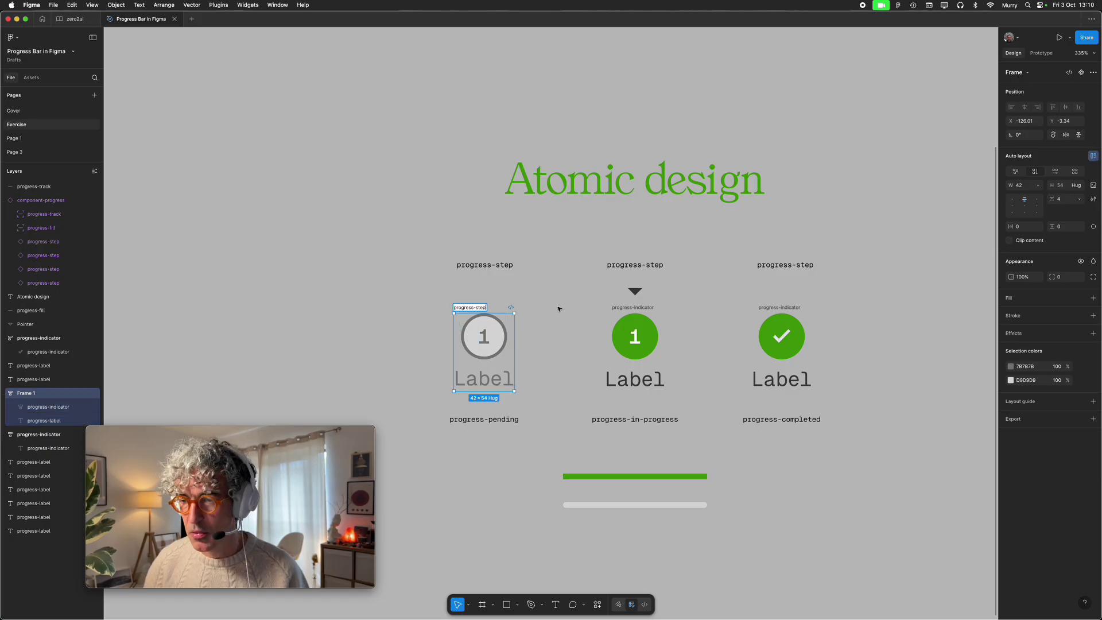
pyautogui.click(591, 304)
# - Wrap the in-progress and completed indicators with their Labels in progress-step auto-layout frames
pyautogui.click(608, 308)
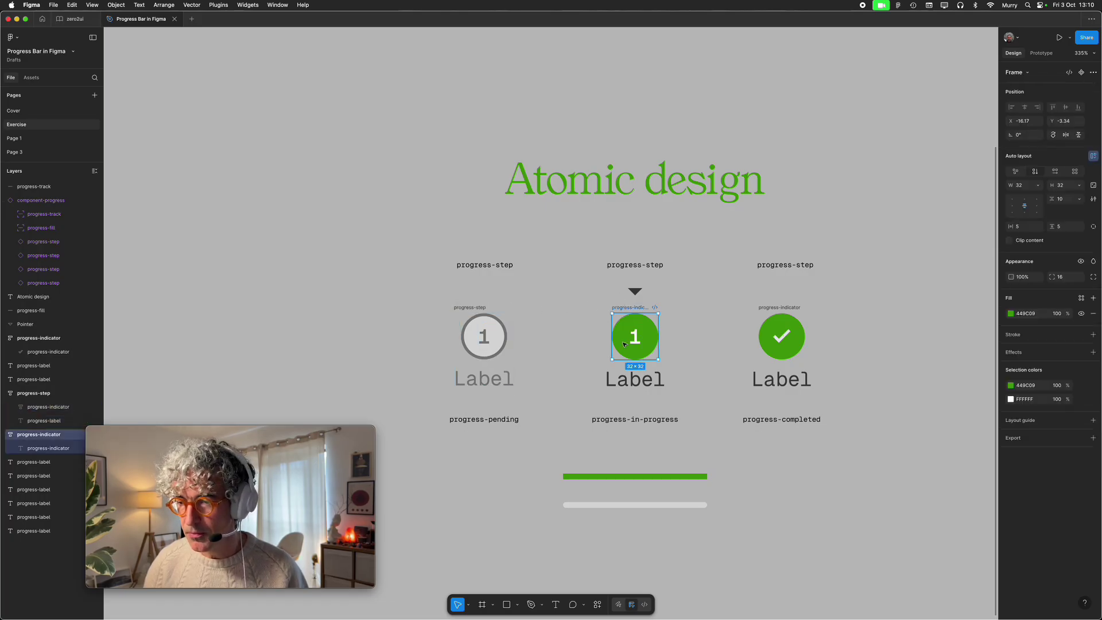
pyautogui.keyDown('shift'); pyautogui.click(634, 378); pyautogui.keyUp('shift')
pyautogui.hotkey('shift', 'a')
pyautogui.doubleClick(613, 307)
pyautogui.press('super+v')
pyautogui.click(752, 317)
pyautogui.moveTo(726, 302); pyautogui.dragTo(852, 390)
pyautogui.hotkey('shift', 'a')
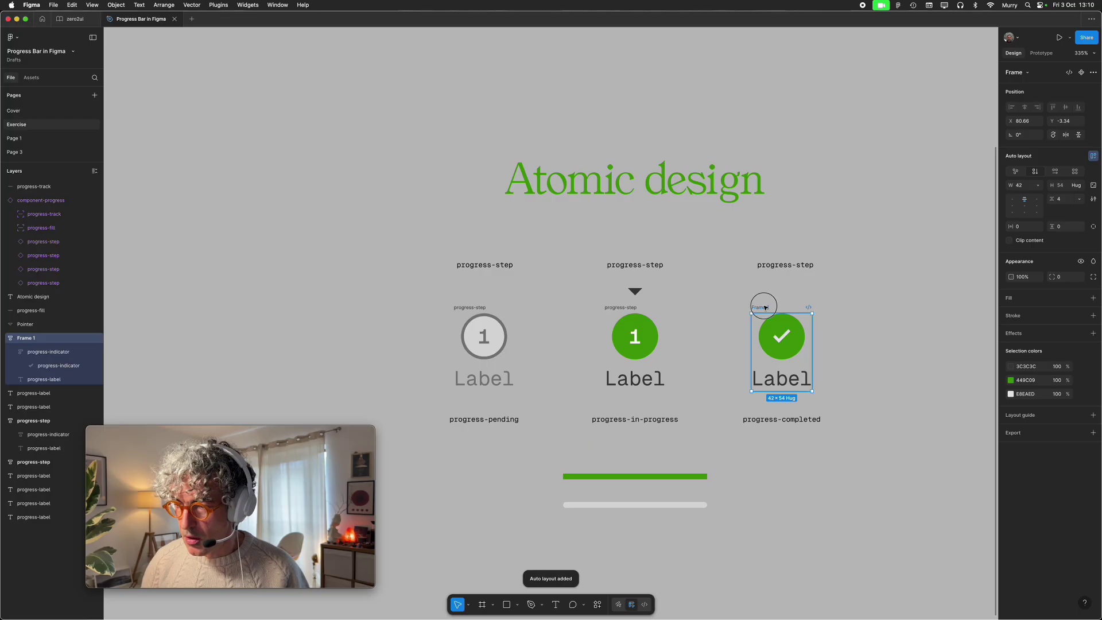
pyautogui.doubleClick(764, 307)
pyautogui.press('super+v')
pyautogui.click(869, 295)
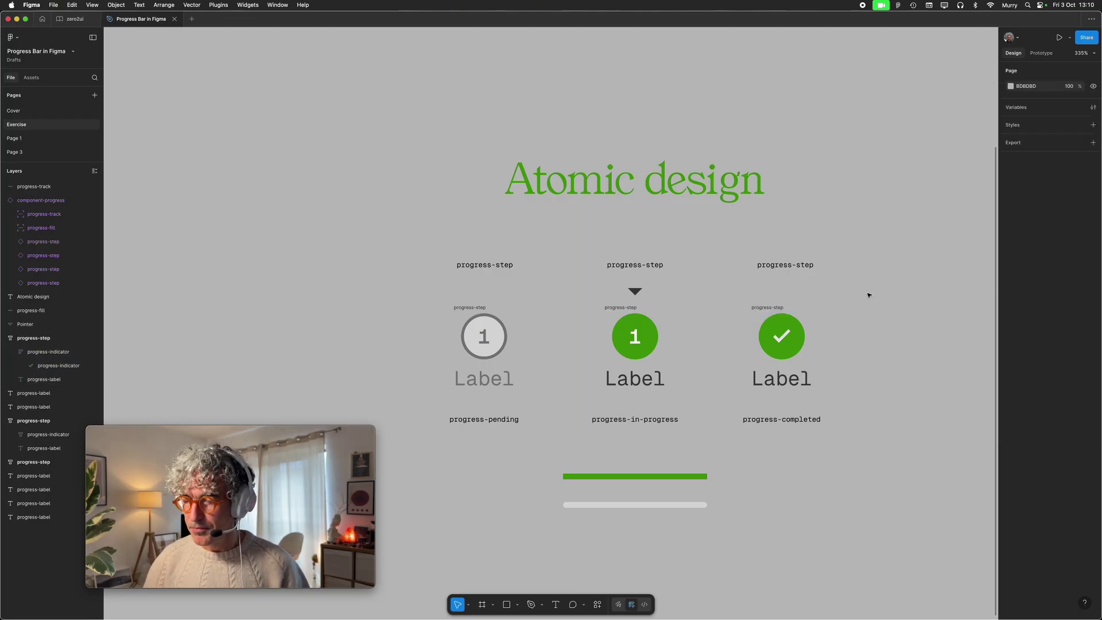
# - Check the progress bar's step width, then set all three progress-step frames to width 80
pyautogui.scroll(-5, 559, 166)
pyautogui.click(528, 132)
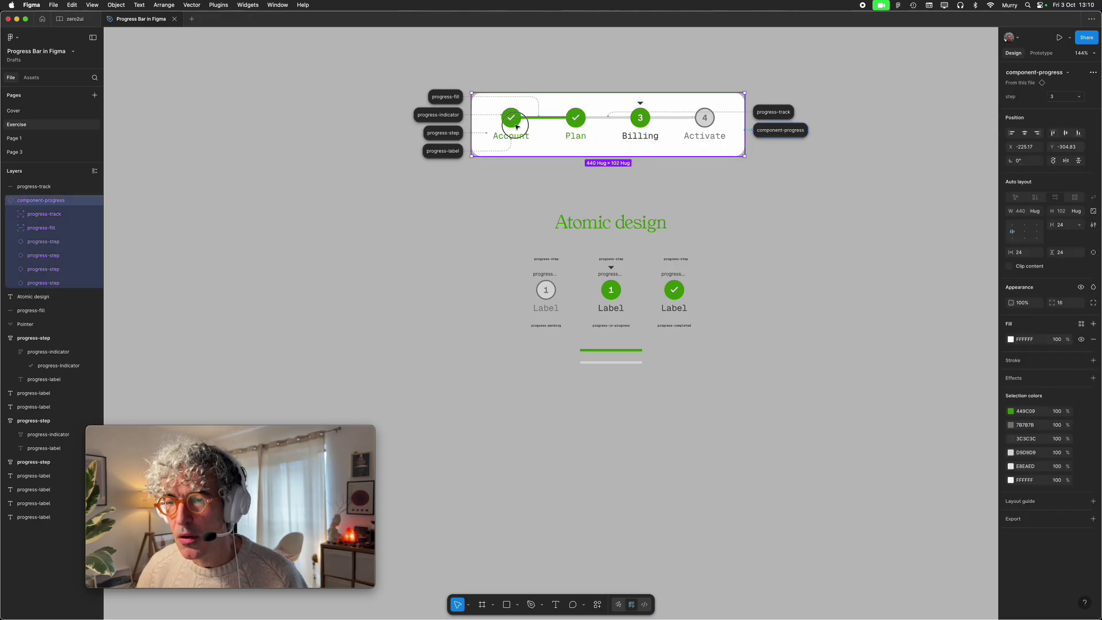
pyautogui.click(520, 127)
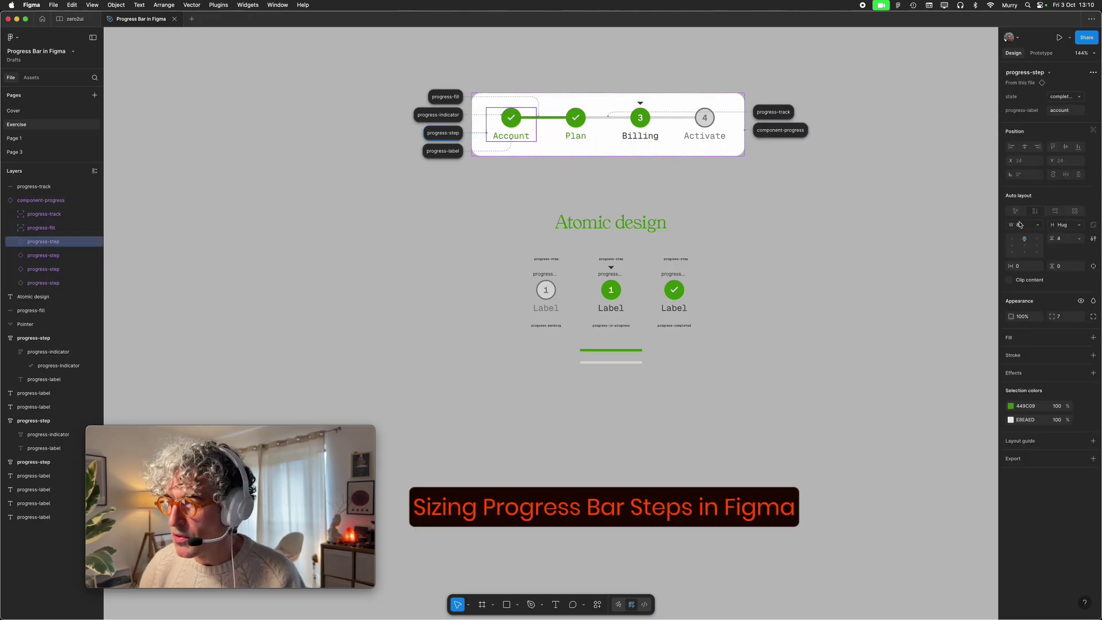
pyautogui.scroll(5, 629, 310)
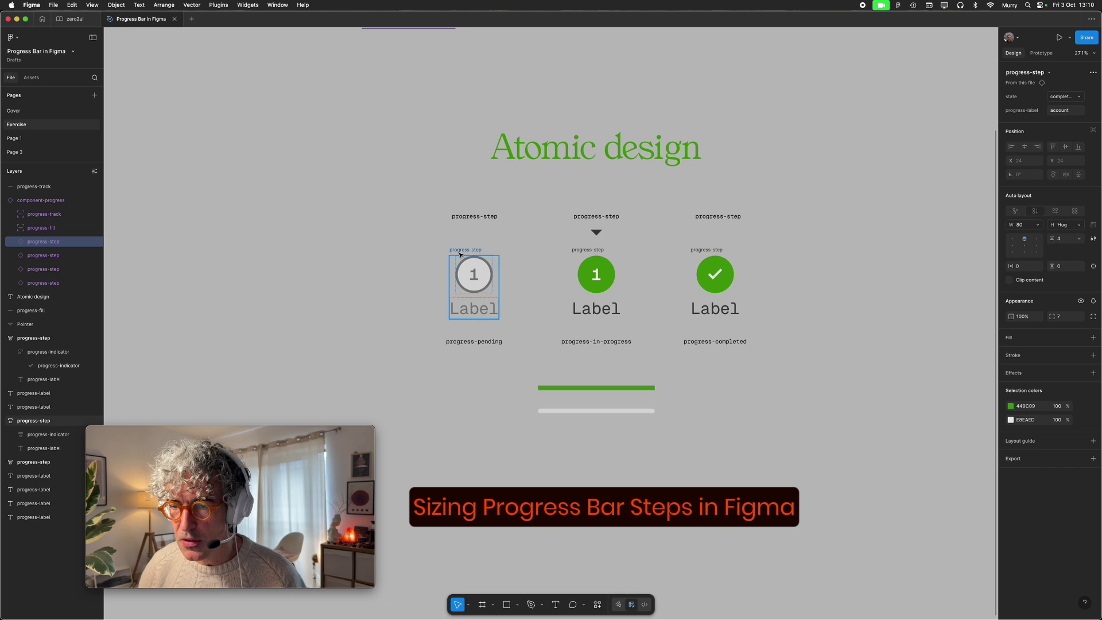
pyautogui.click(474, 284)
pyautogui.keyDown('shift'); pyautogui.click(592, 252); pyautogui.keyUp('shift')
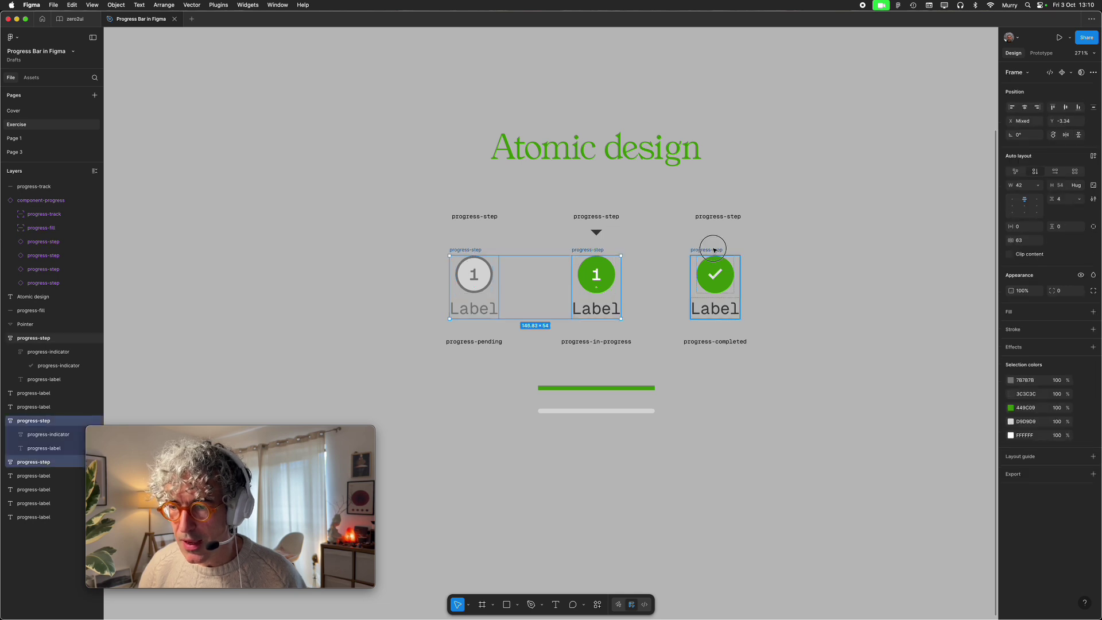
pyautogui.keyDown('shift'); pyautogui.click(711, 253); pyautogui.keyUp('shift')
pyautogui.click(1026, 187)
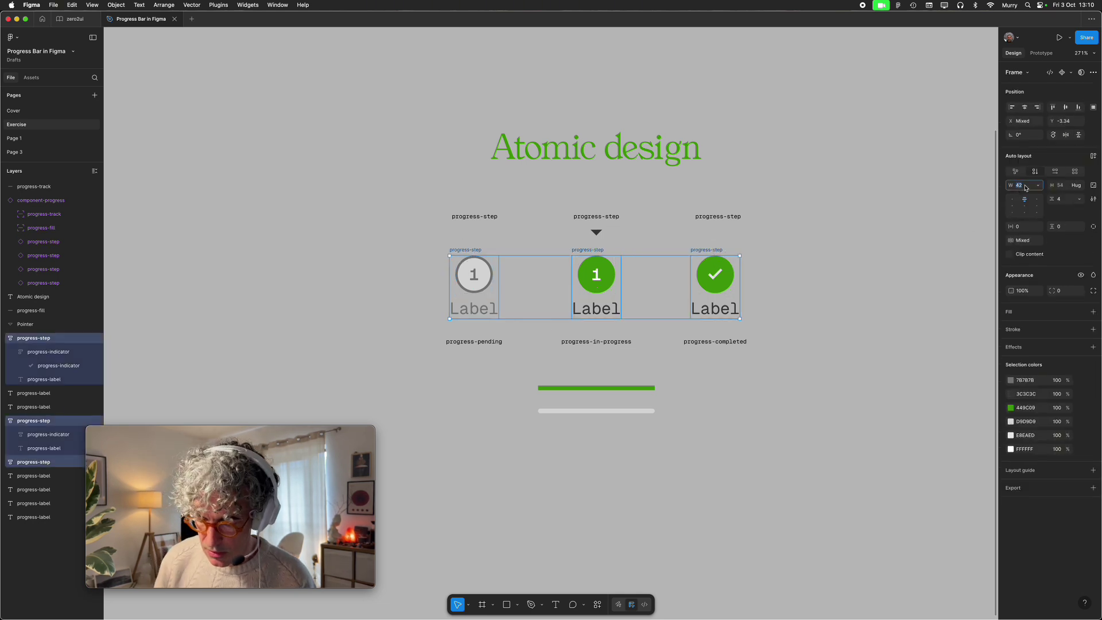
pyautogui.press('Return')
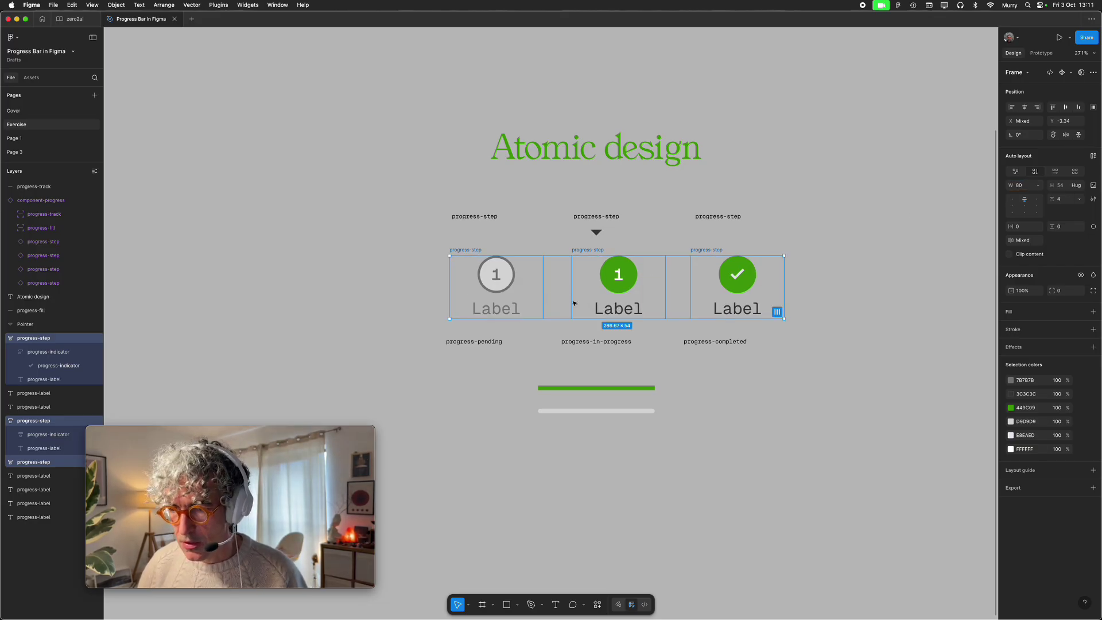
# - Make the pending step's Label fill the frame's full width
pyautogui.doubleClick(509, 313)
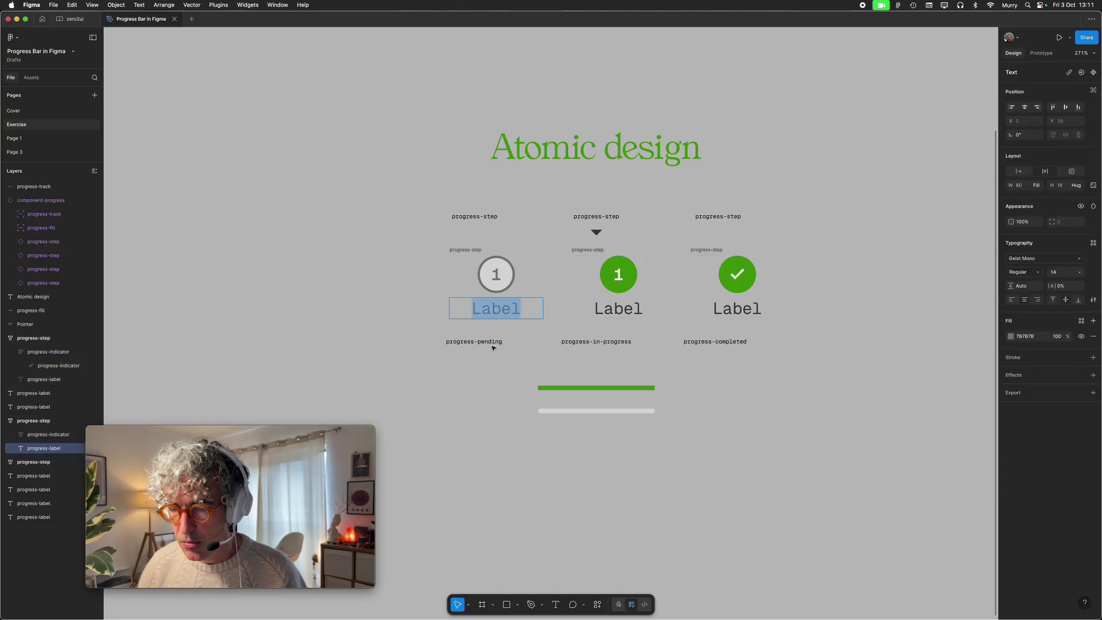
pyautogui.press('Escape')
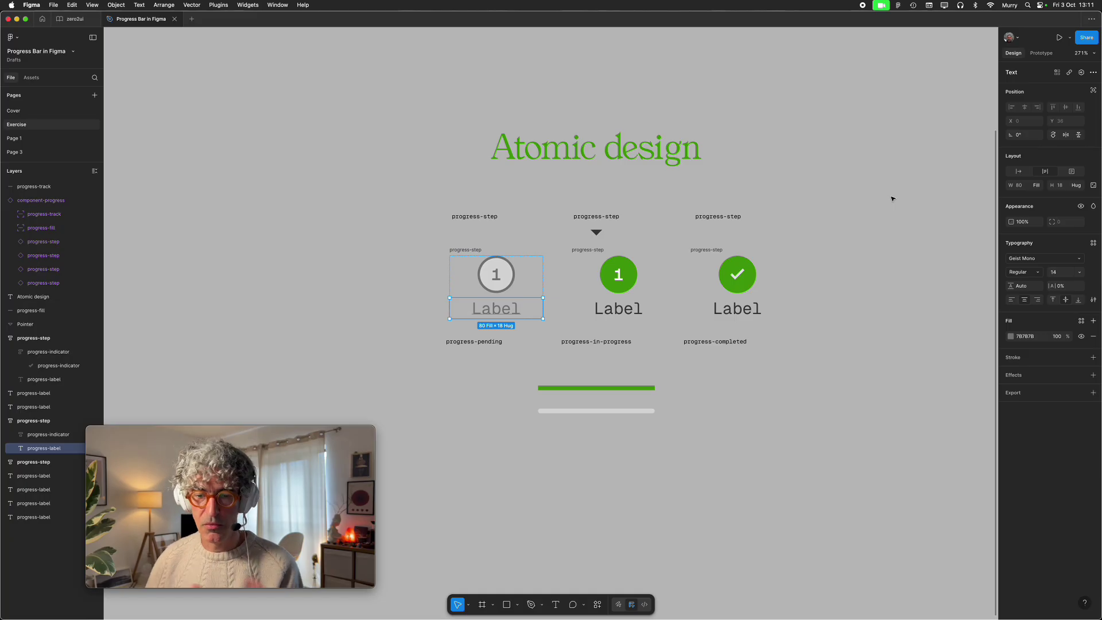
pyautogui.press('Escape')
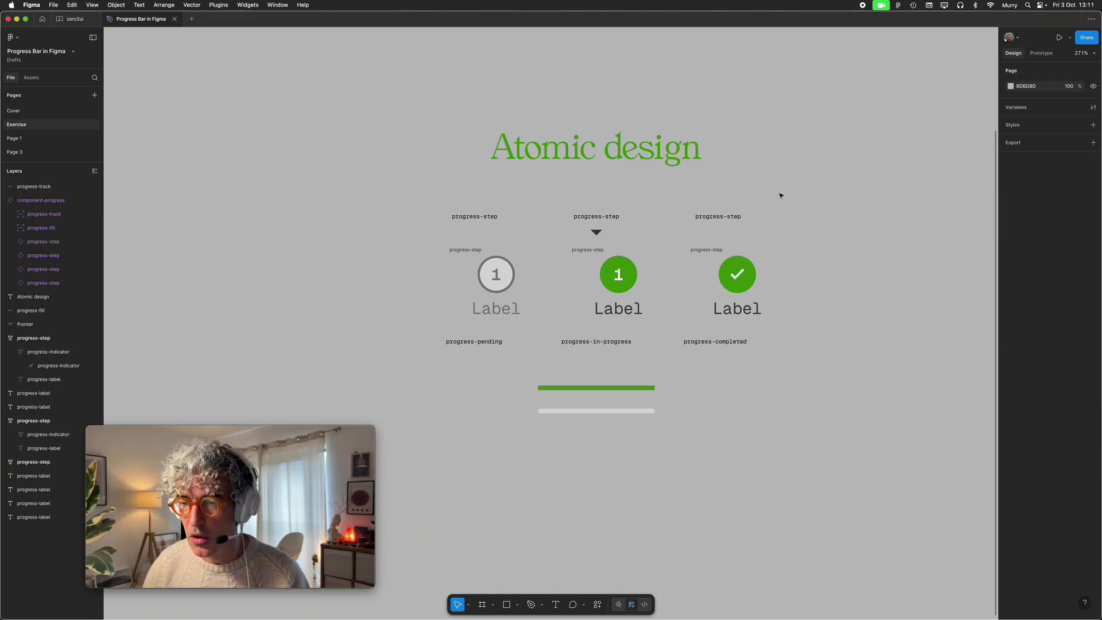
pyautogui.scroll(-1, 780, 196)
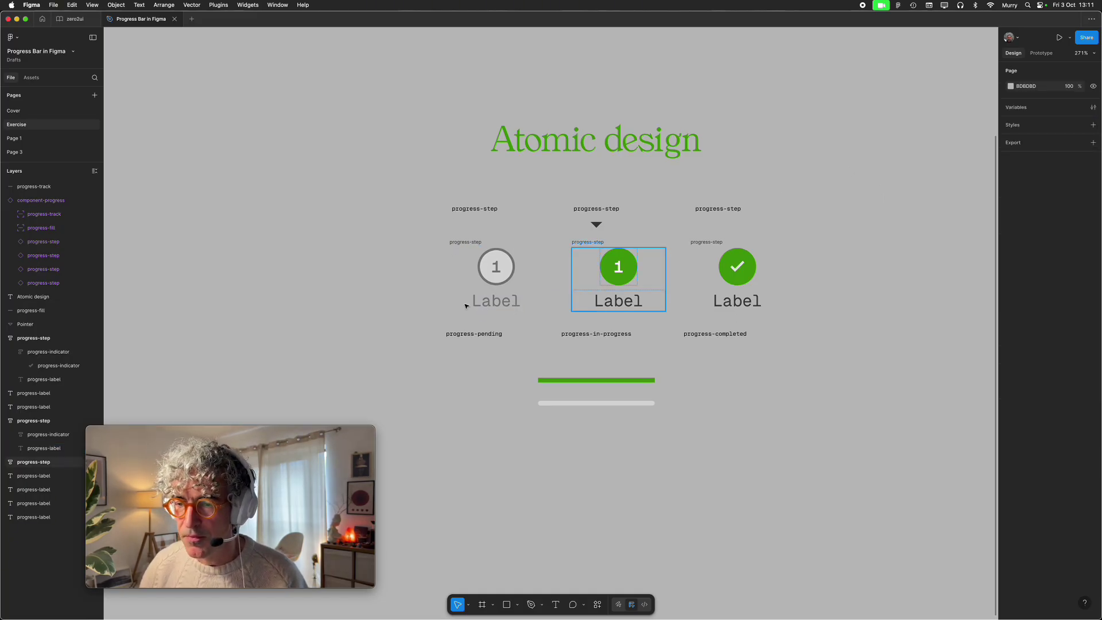
pyautogui.click(488, 299)
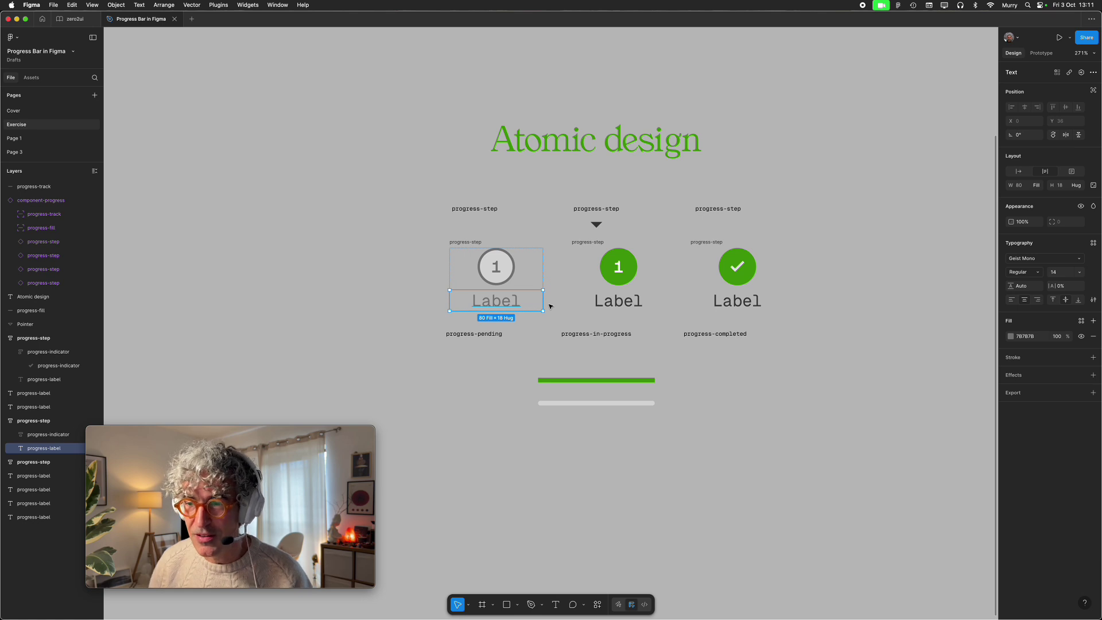
pyautogui.click(760, 148)
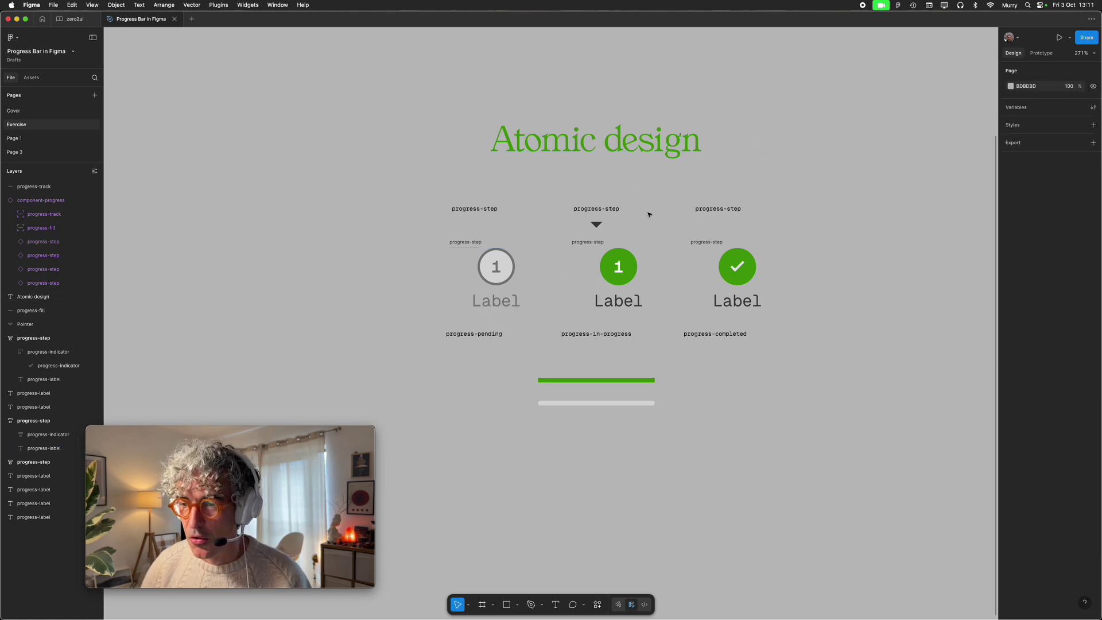
pyautogui.click(470, 246)
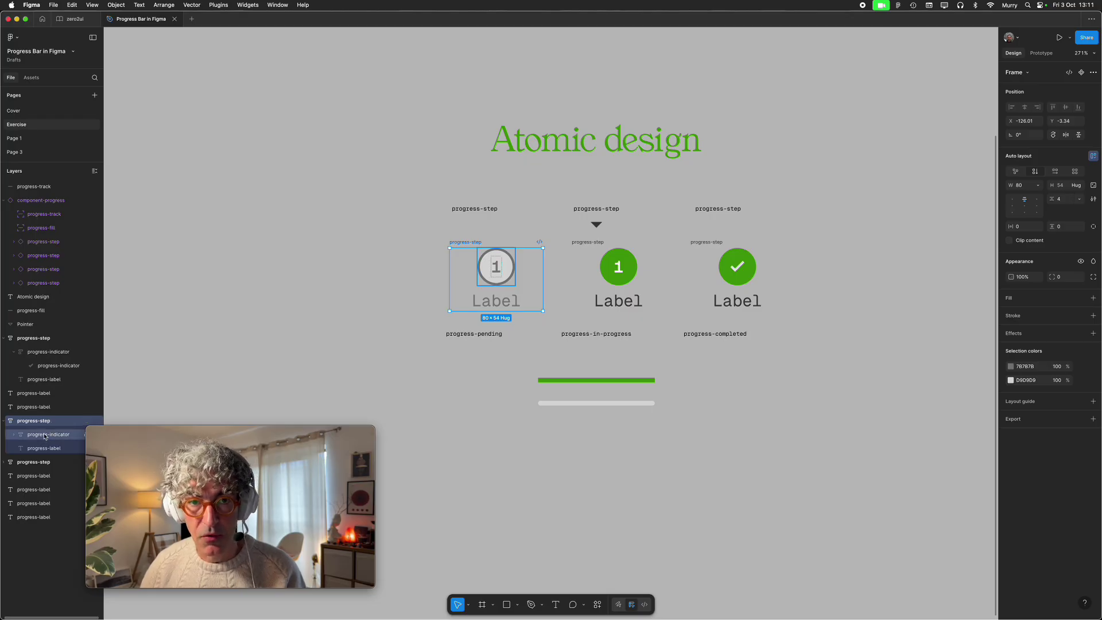
# - Move the three progress-step frames down below the green and grey bars
pyautogui.scroll(5, 490, 218)
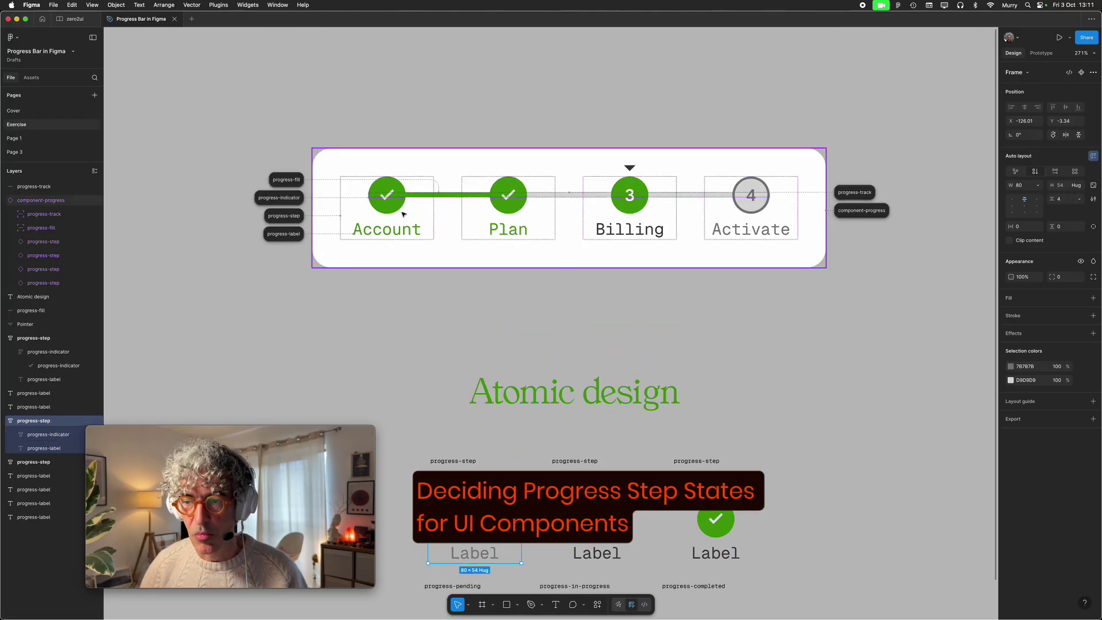
pyautogui.scroll(-10, 465, 318)
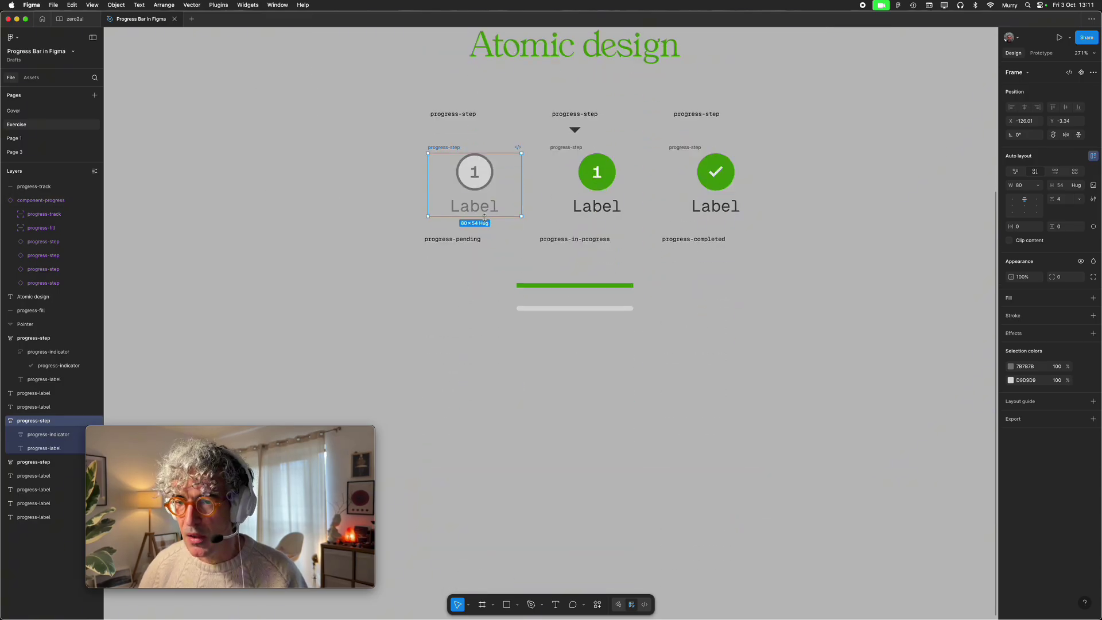
pyautogui.keyDown('shift'); pyautogui.click(568, 149); pyautogui.keyUp('shift')
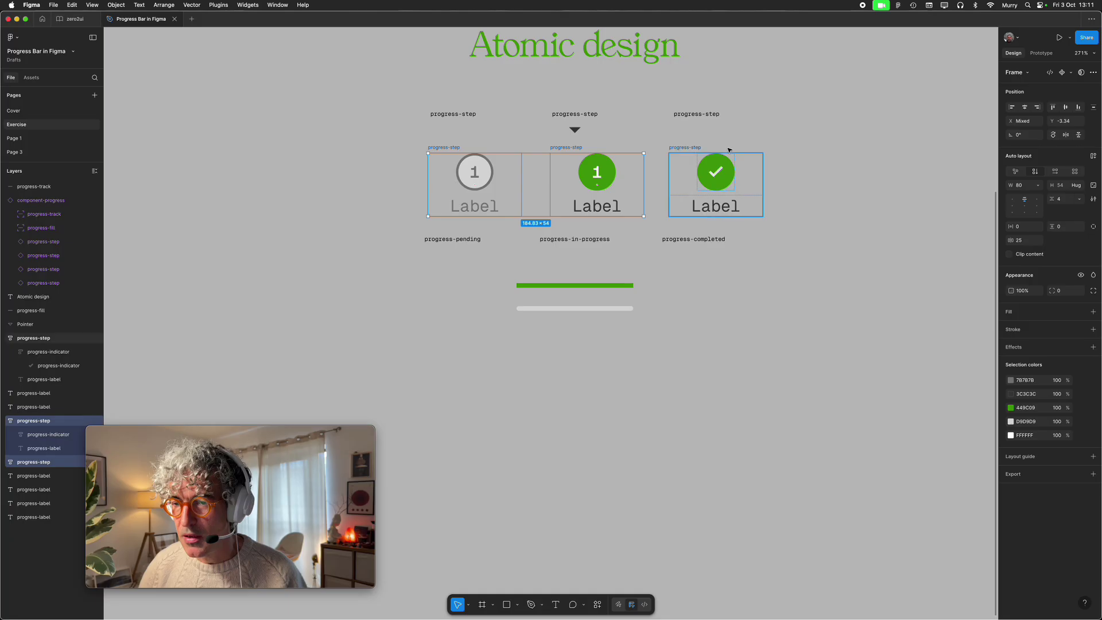
pyautogui.keyDown('shift'); pyautogui.click(694, 171); pyautogui.keyUp('shift')
pyautogui.moveTo(694, 170); pyautogui.dragTo(690, 434)
pyautogui.click(710, 342)
# - Inspect the Account, Plan, Billing and Activate steps in the progress bar to check their states
pyautogui.scroll(-5, 725, 236)
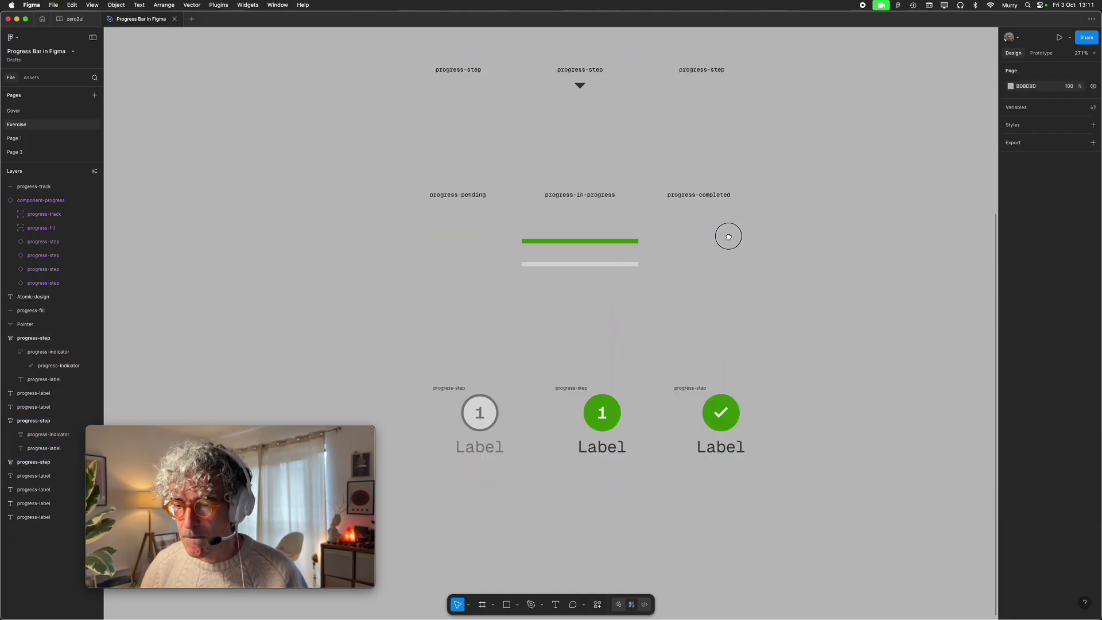
pyautogui.scroll(10, 722, 168)
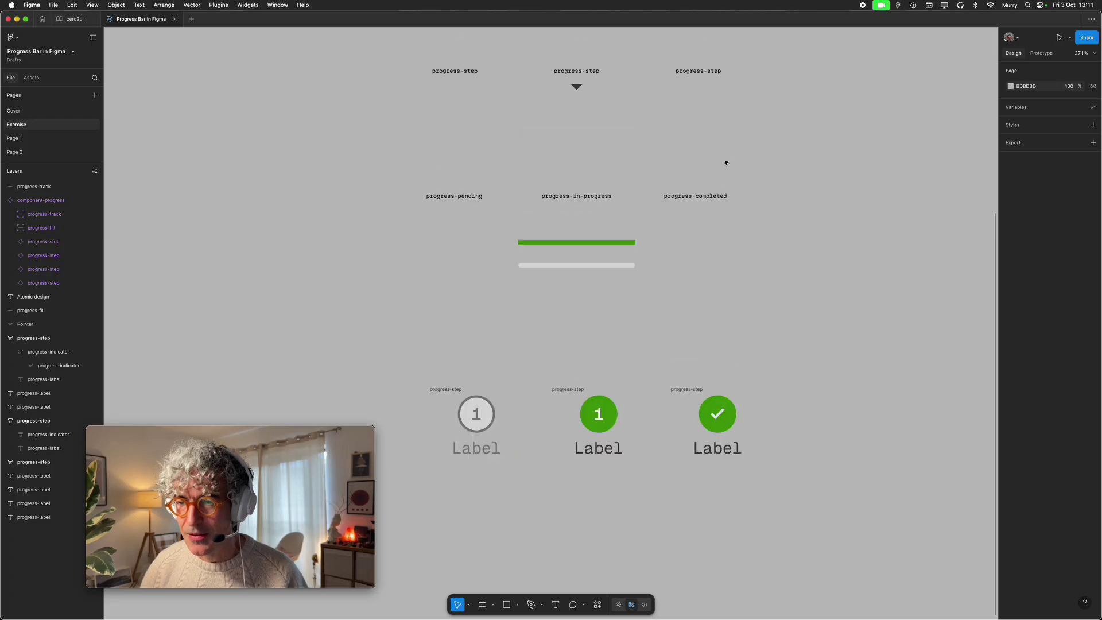
pyautogui.click(393, 120)
pyautogui.click(393, 119)
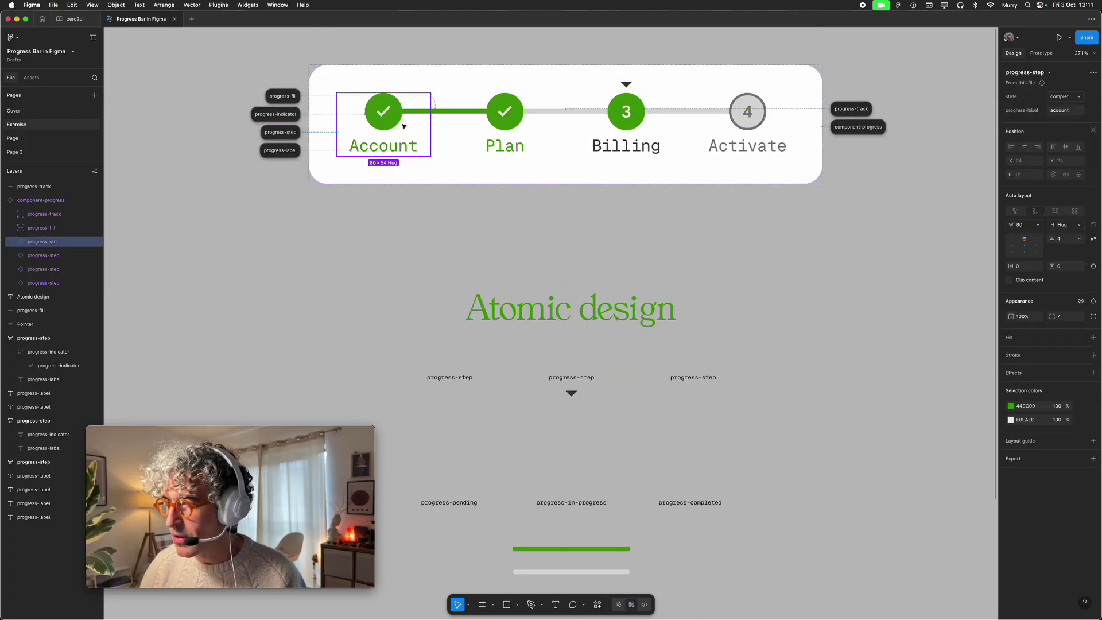
pyautogui.keyDown('shift'); pyautogui.click(516, 127); pyautogui.keyUp('shift')
pyautogui.click(515, 126)
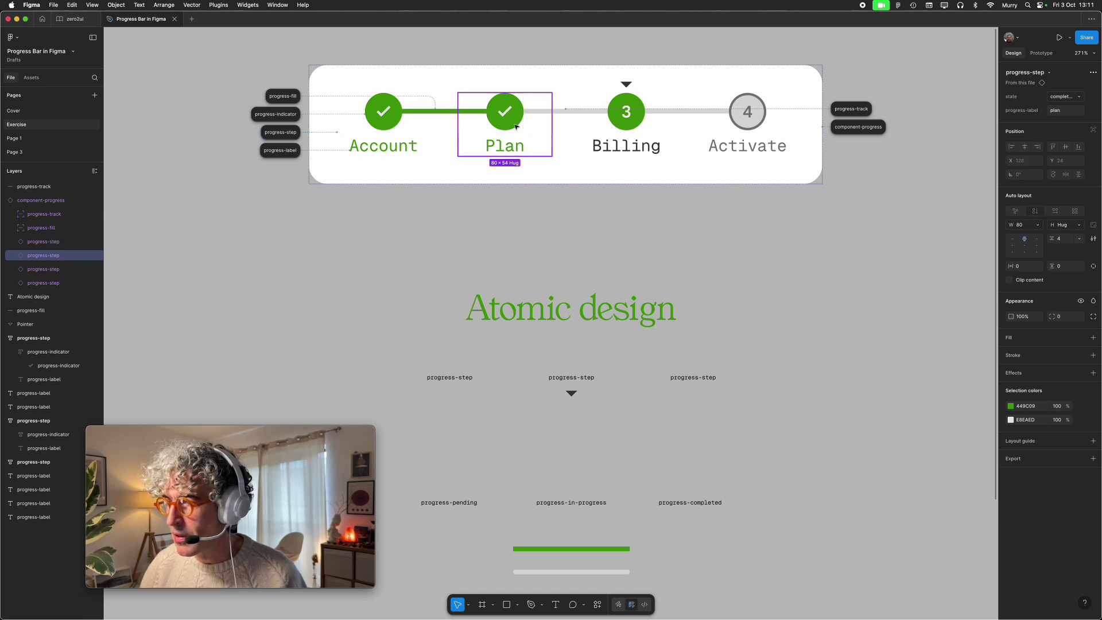
pyautogui.click(625, 123)
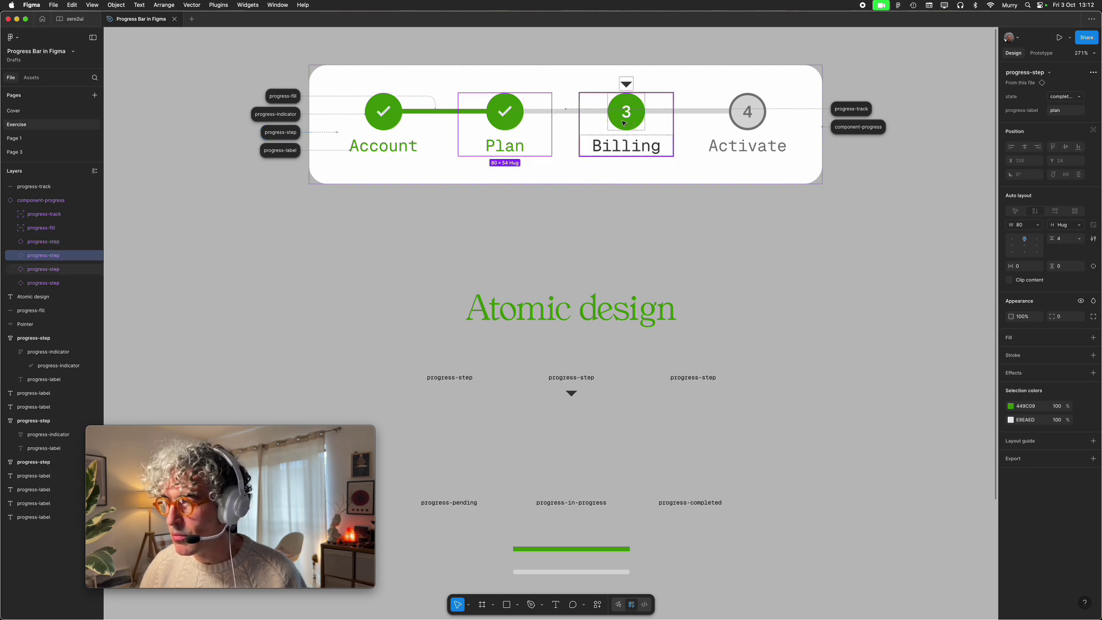
pyautogui.click(750, 130)
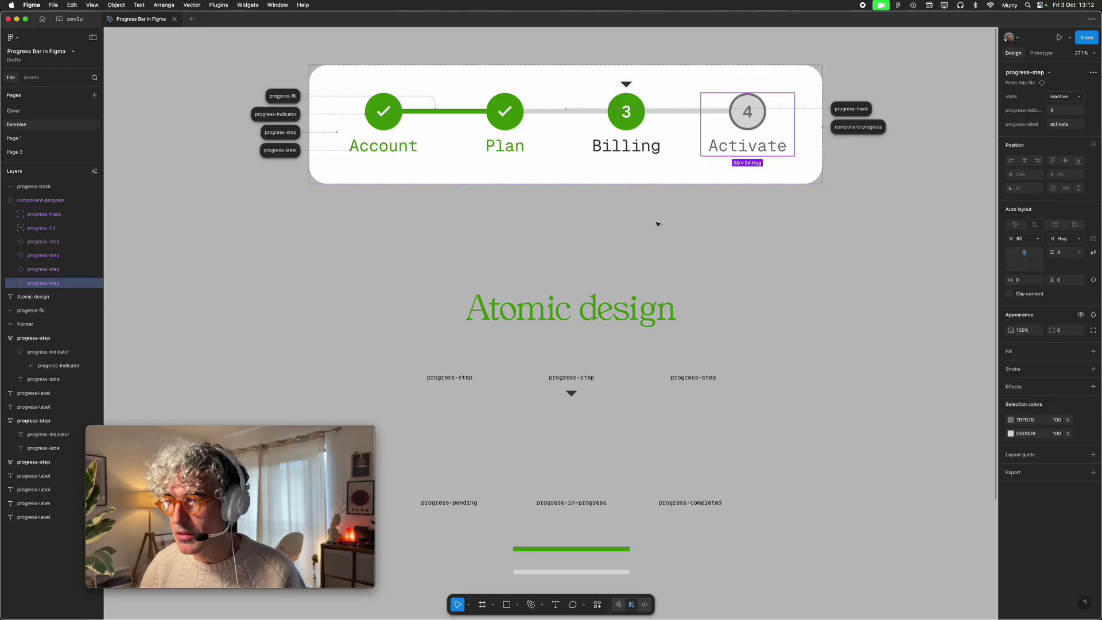
pyautogui.scroll(-10, 787, 375)
# - Rename the first step frame to progress-step/inactive
pyautogui.click(768, 354)
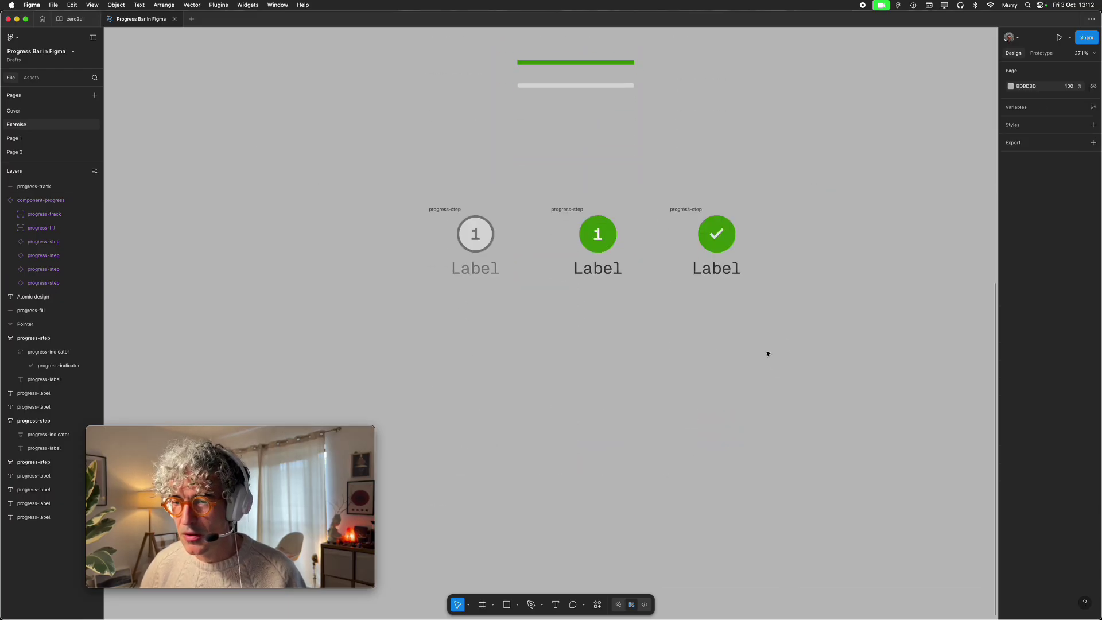
pyautogui.click(442, 209)
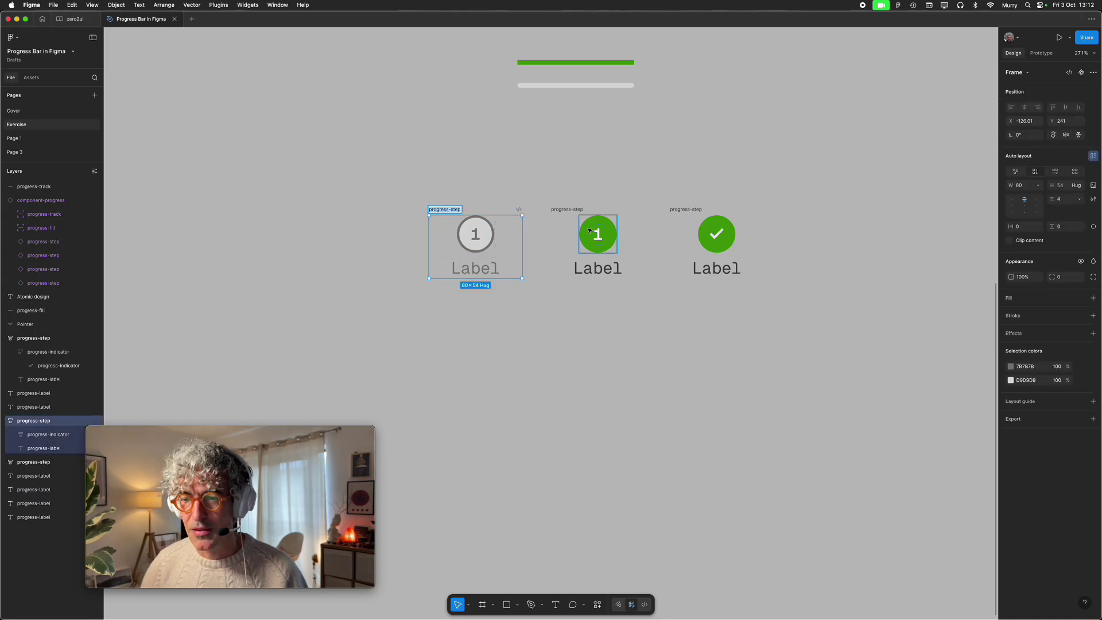
pyautogui.press('Right')
pyautogui.write('/indctiv')
pyautogui.press('Return')
# - Rename the second frame to progress-step/active and start renaming the third to progress-step/completed
pyautogui.click(577, 210)
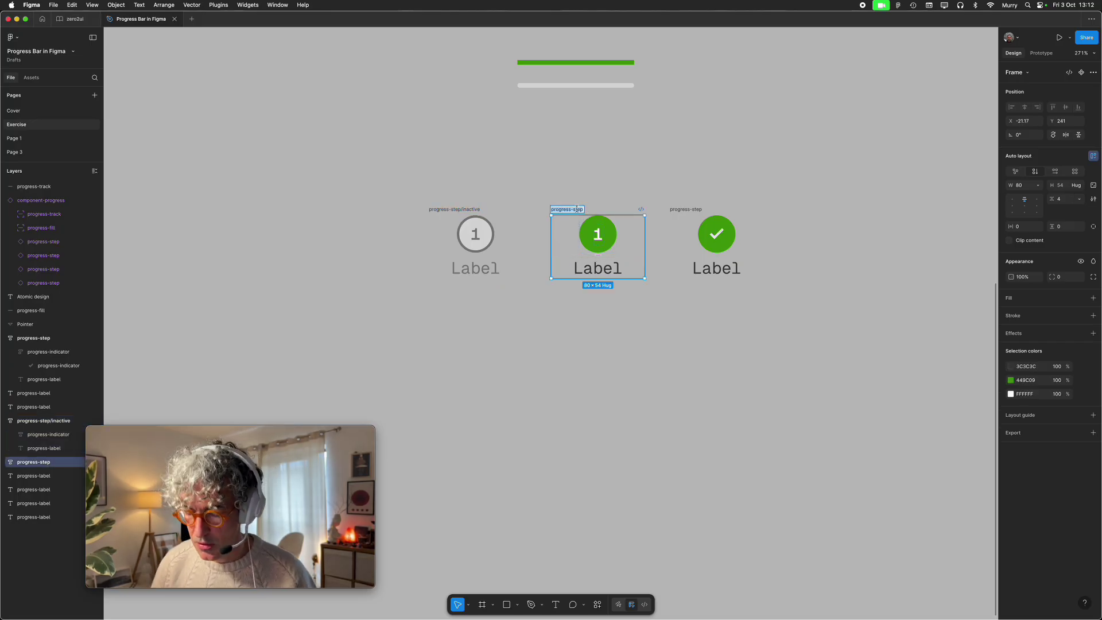
pyautogui.doubleClick(577, 209)
pyautogui.write('/active')
pyautogui.press('Return')
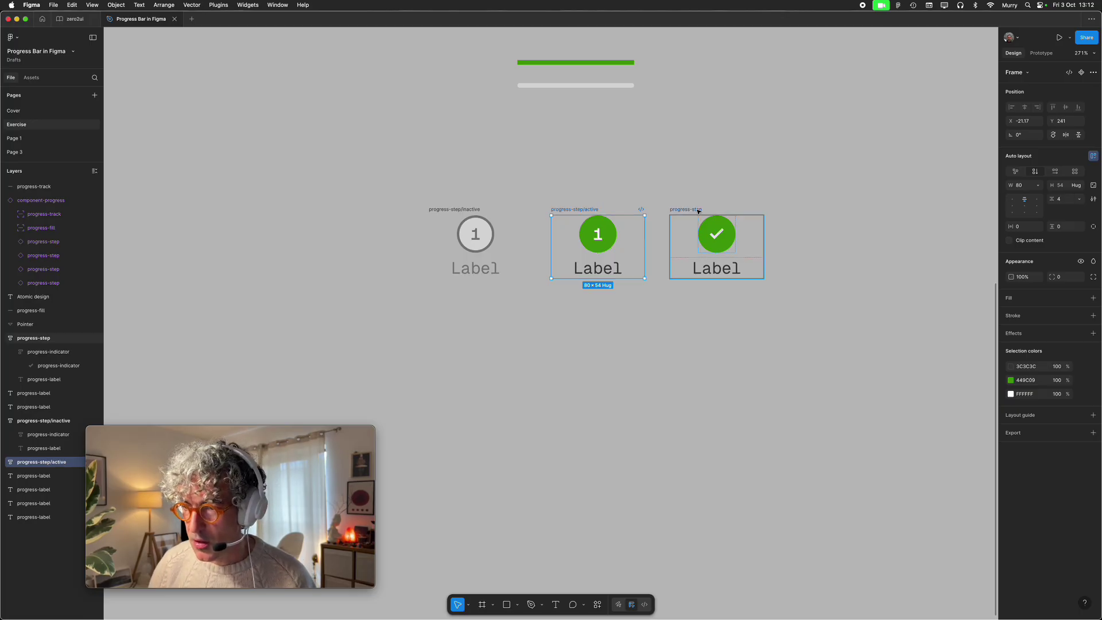
pyautogui.doubleClick(698, 210)
pyautogui.press('Right')
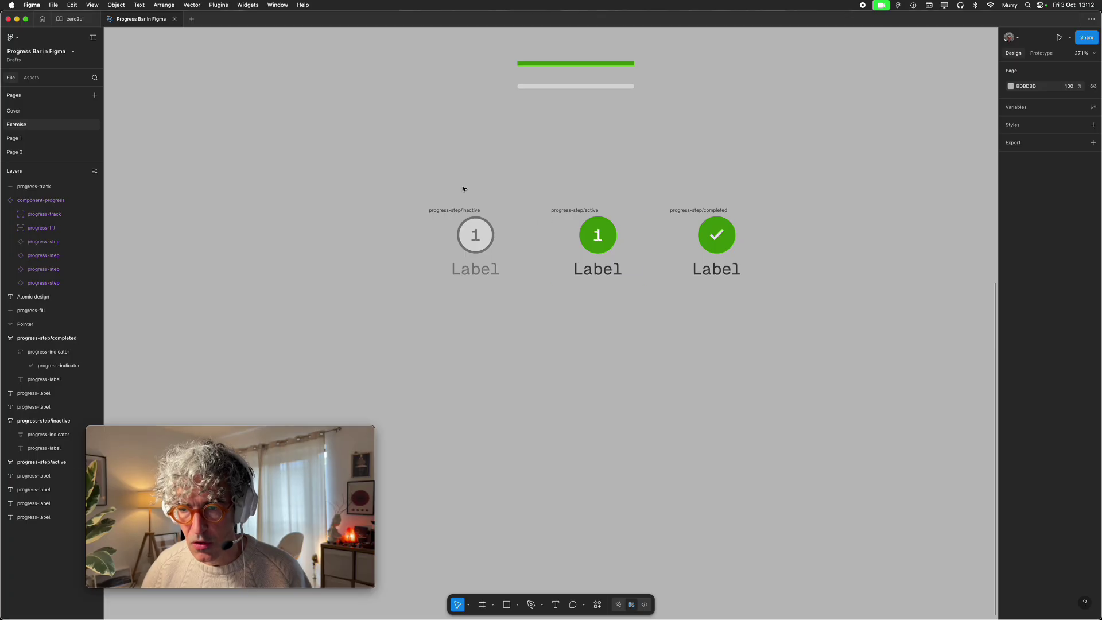
# - Combine the three step frames into a component set and check each variant's property value
pyautogui.moveTo(355, 157); pyautogui.dragTo(864, 378)
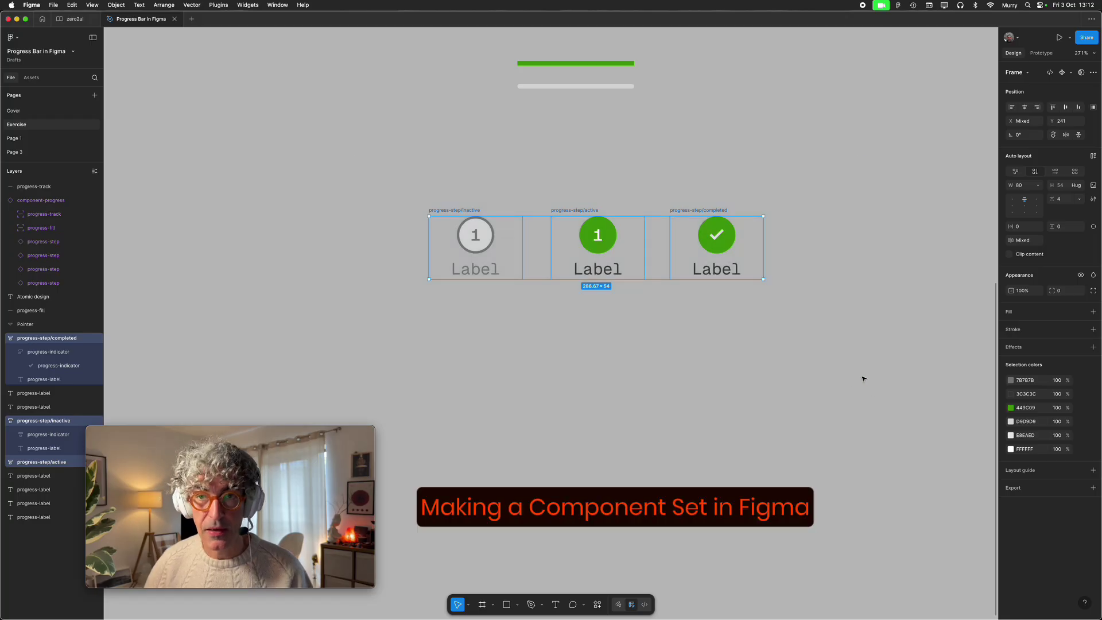
pyautogui.click(1071, 72)
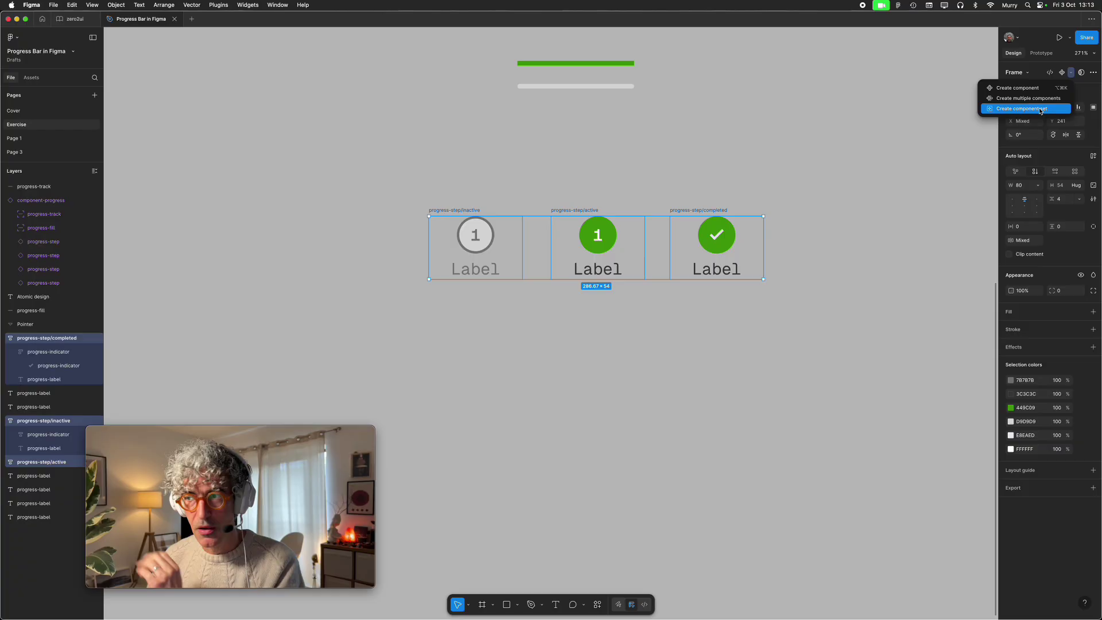
pyautogui.click(1041, 109)
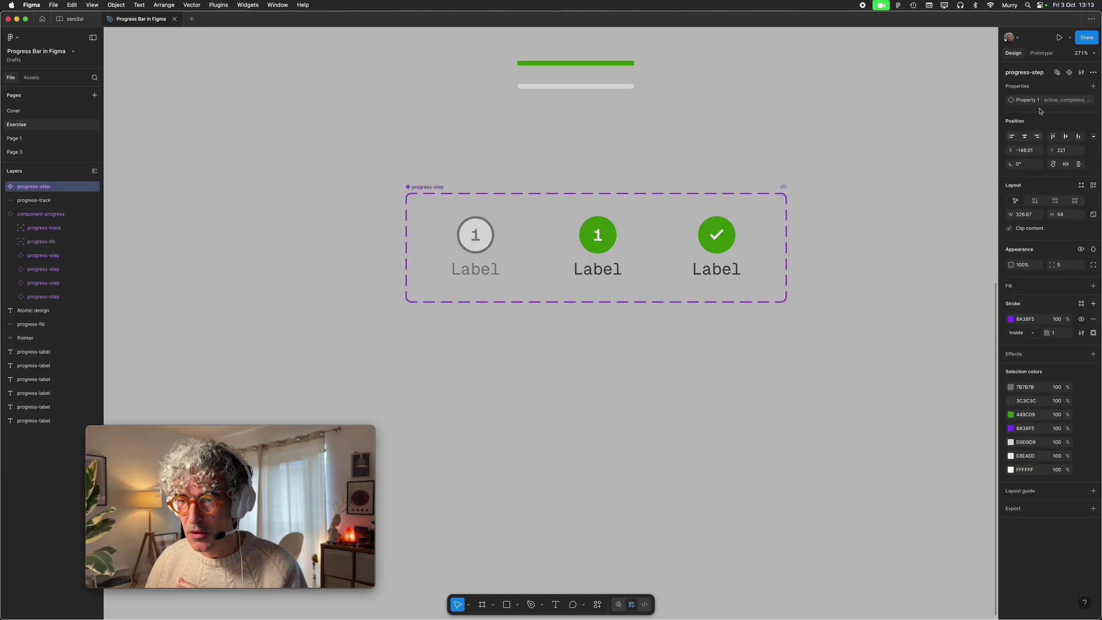
pyautogui.click(467, 236)
pyautogui.click(582, 245)
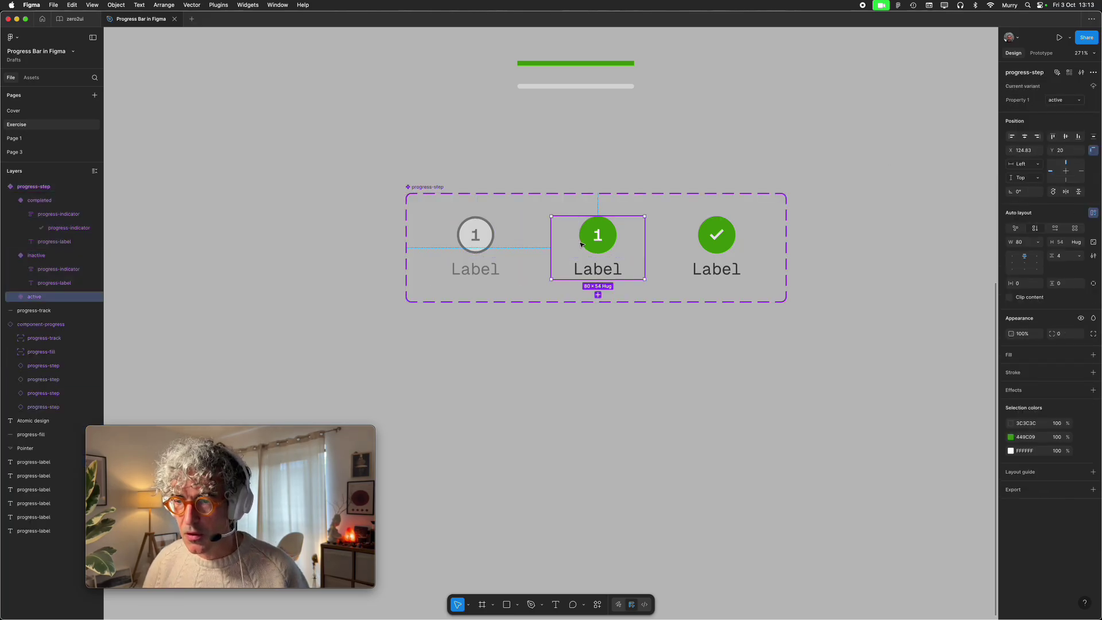
pyautogui.click(707, 245)
pyautogui.click(571, 238)
pyautogui.click(491, 249)
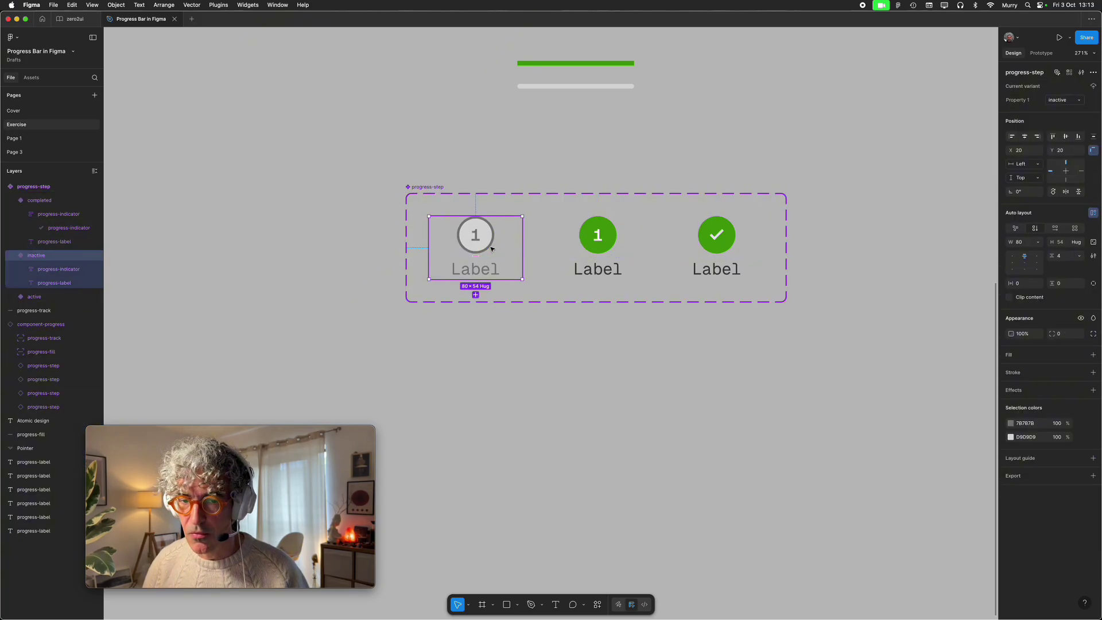
pyautogui.click(627, 235)
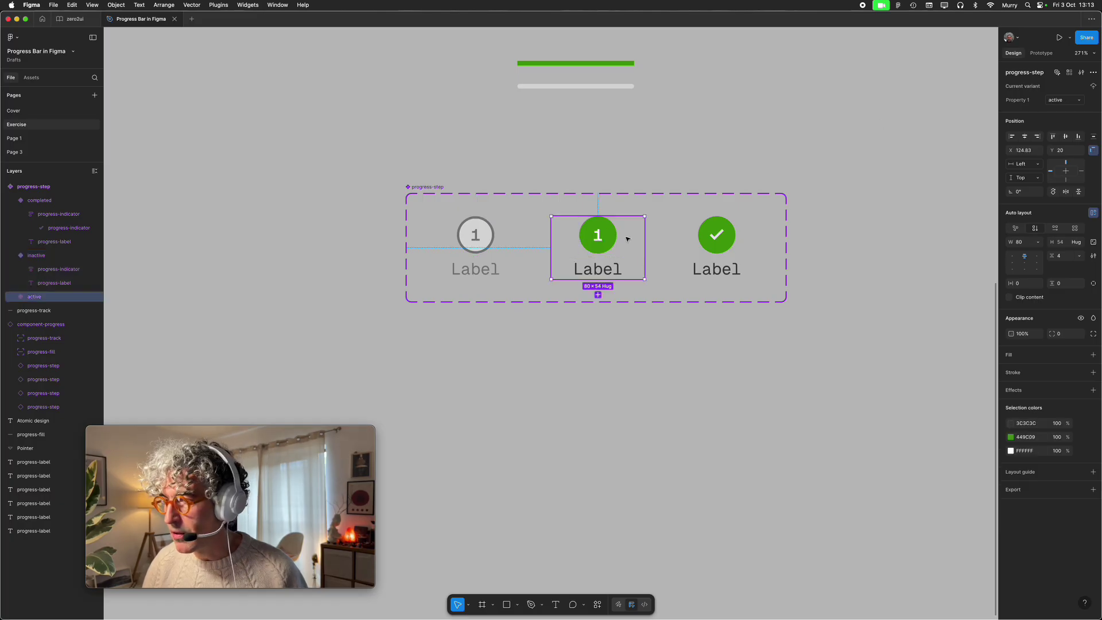
pyautogui.click(722, 250)
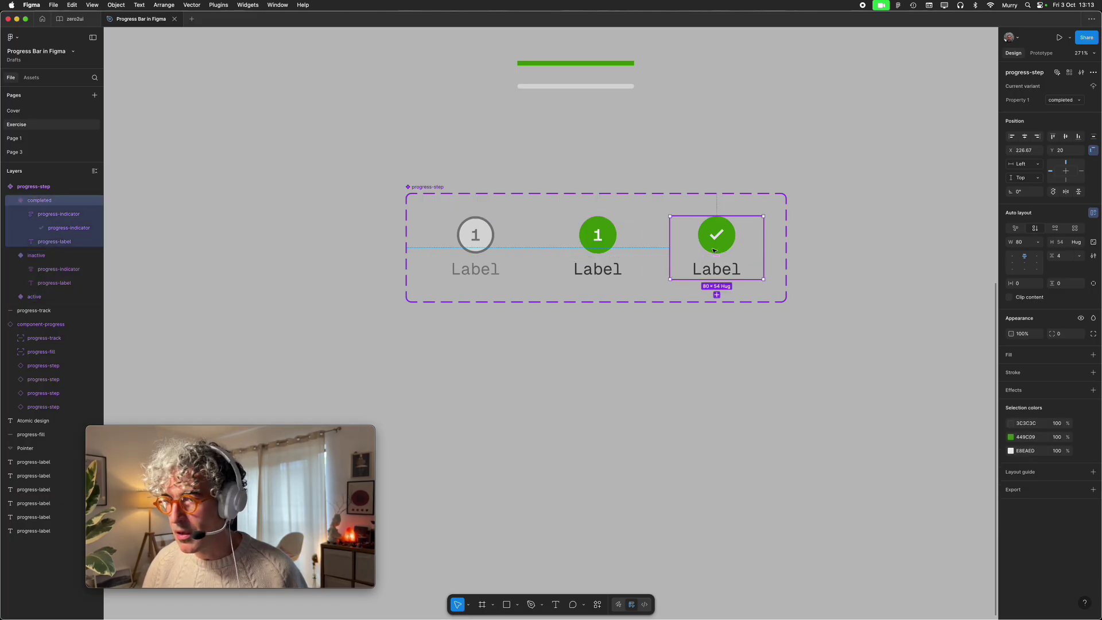
pyautogui.click(459, 247)
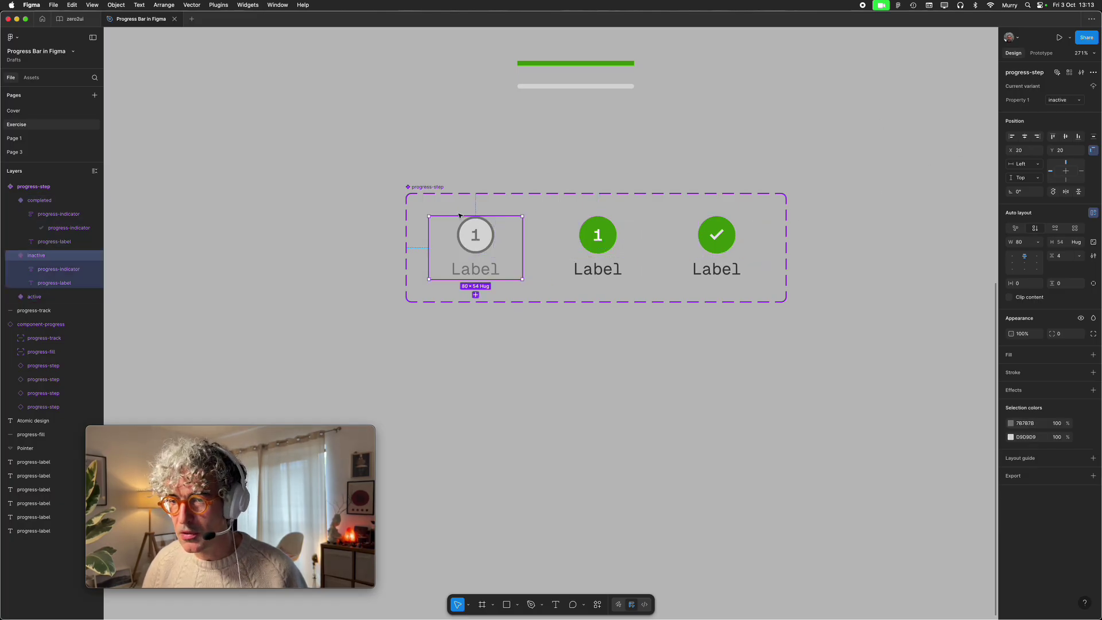
# - Rename the variant property to 'state' and move the Pointer triangle toward the set
pyautogui.click(430, 187)
pyautogui.doubleClick(1031, 101)
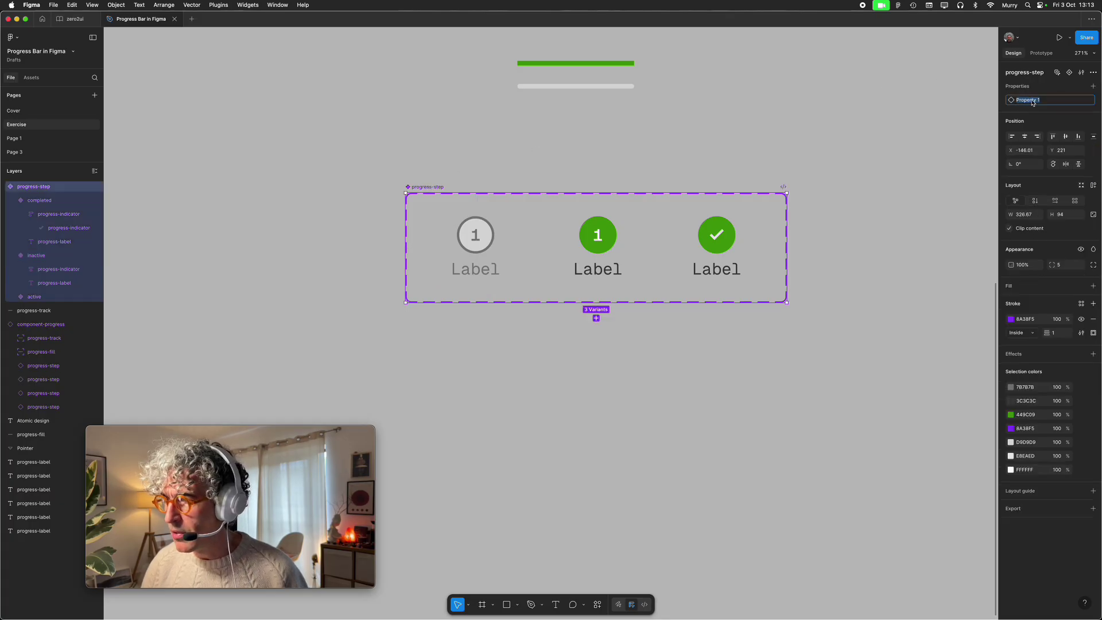
pyautogui.write('state')
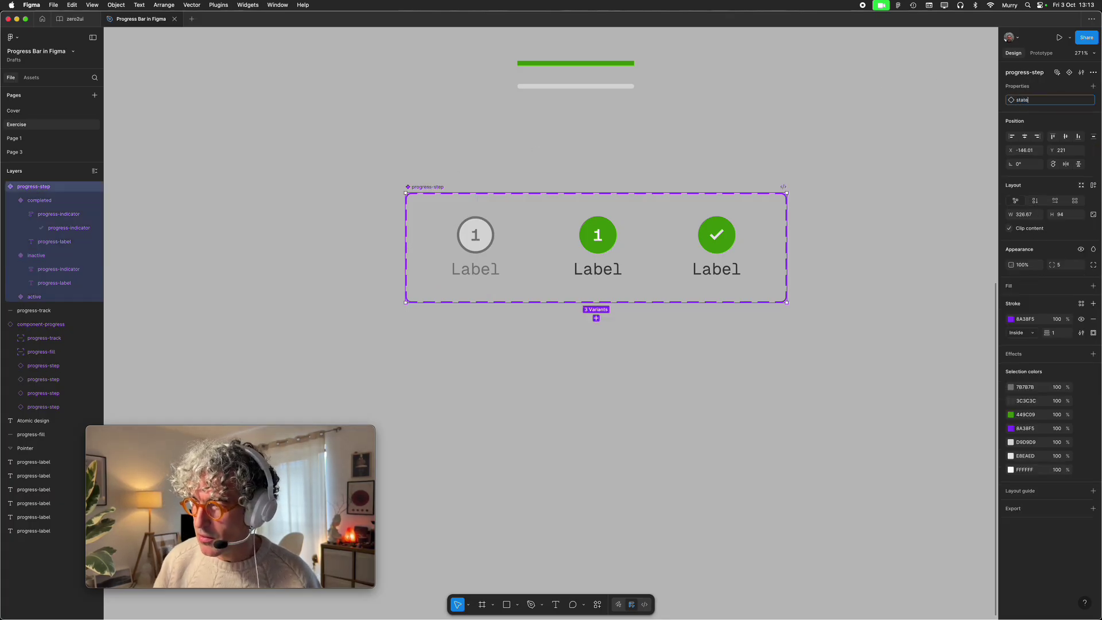
pyautogui.press('Return')
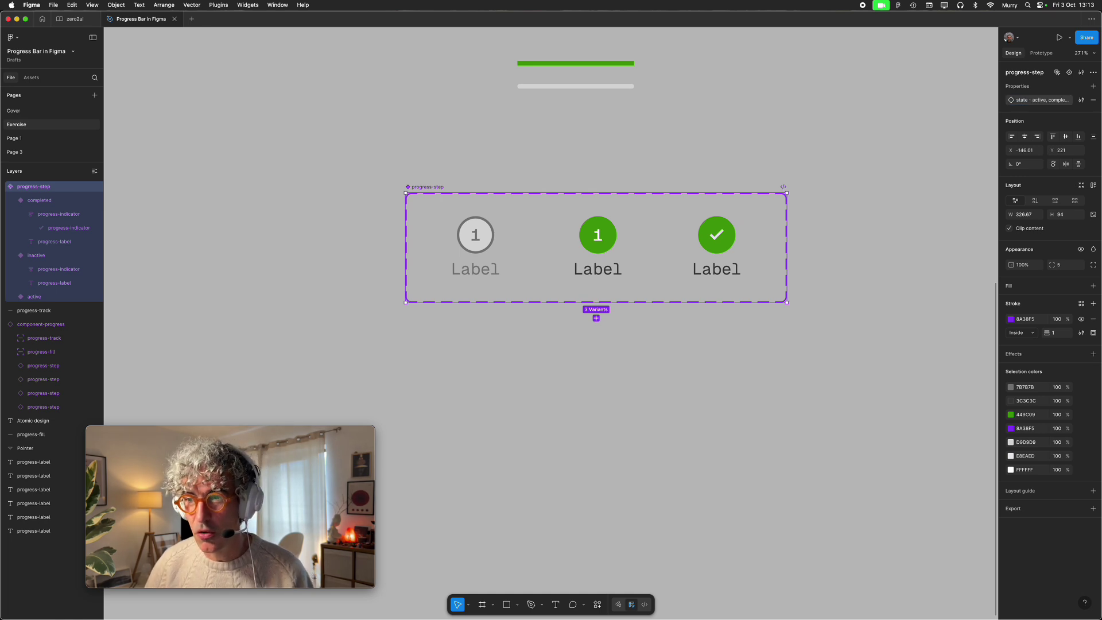
pyautogui.click(678, 144)
pyautogui.click(486, 249)
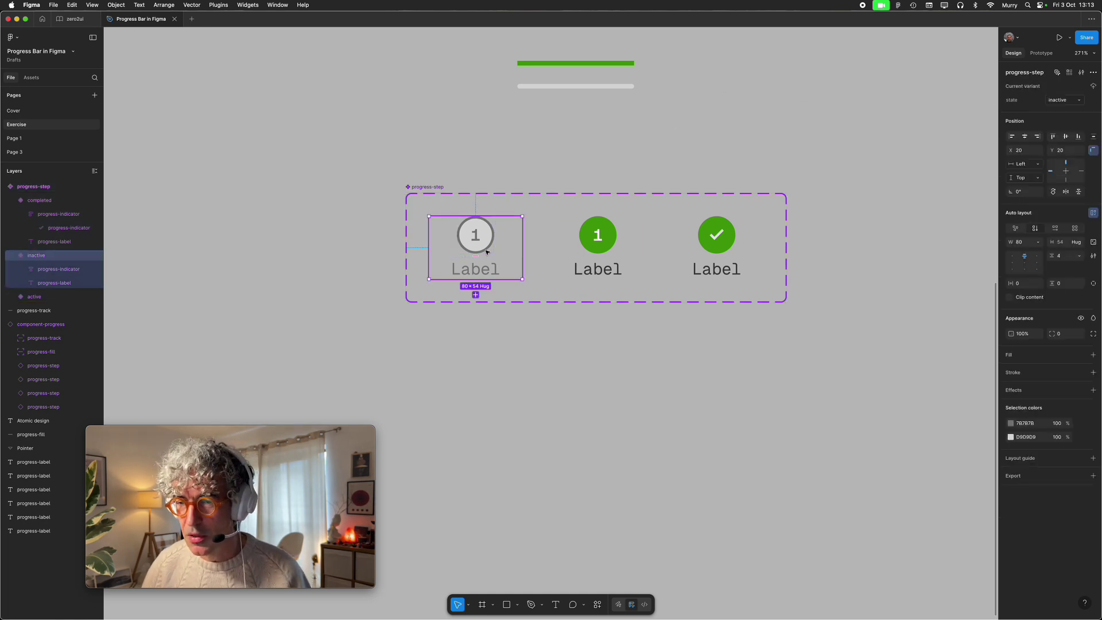
pyautogui.scroll(-5, 550, 197)
pyautogui.click(551, 196)
pyautogui.moveTo(593, 108); pyautogui.dragTo(601, 237)
# - Draw a frame around the pointer triangle and make it 12×12 with locked proportions
pyautogui.scroll(3, 615, 250)
pyautogui.scroll(5, 615, 251)
pyautogui.scroll(-3, 689, 101)
pyautogui.click(672, 105)
pyautogui.click(645, 111)
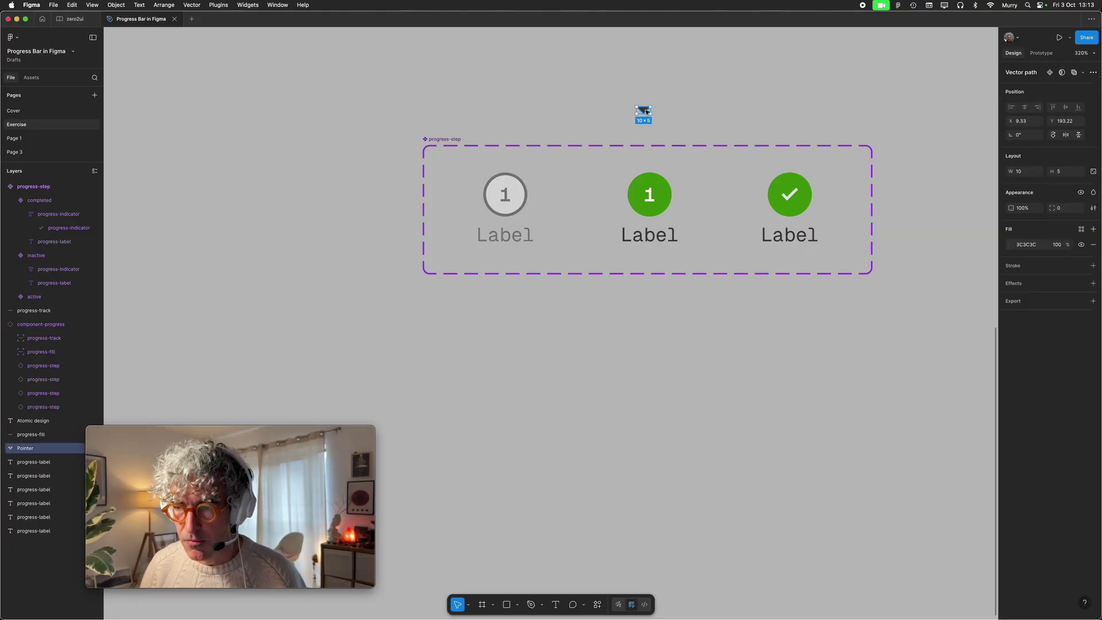
pyautogui.scroll(5, 643, 110)
pyautogui.press('f')
pyautogui.moveTo(617, 89); pyautogui.dragTo(662, 133)
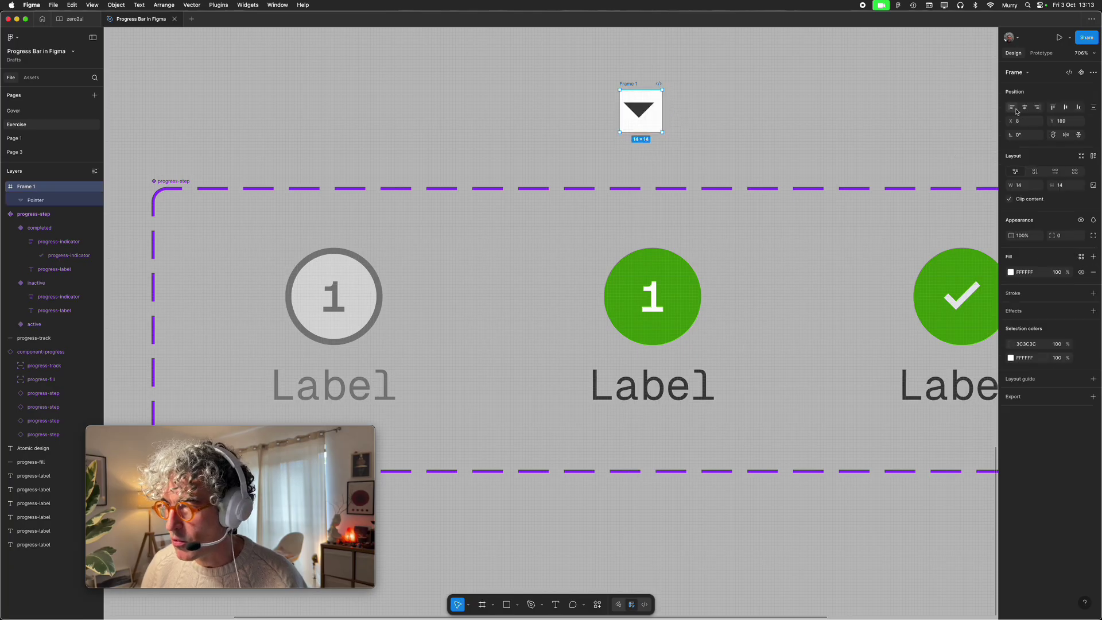
pyautogui.click(1093, 185)
pyautogui.click(1030, 188)
pyautogui.write('1')
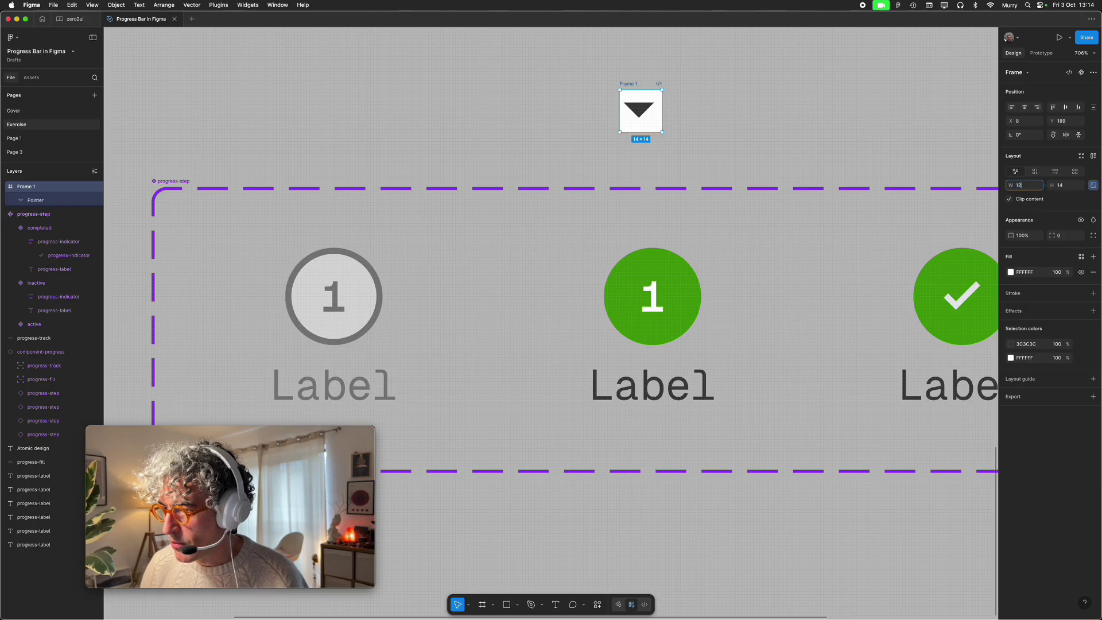
pyautogui.write('2')
pyautogui.press('Return')
# - Centre the triangle horizontally and vertically inside the new frame
pyautogui.click(726, 103)
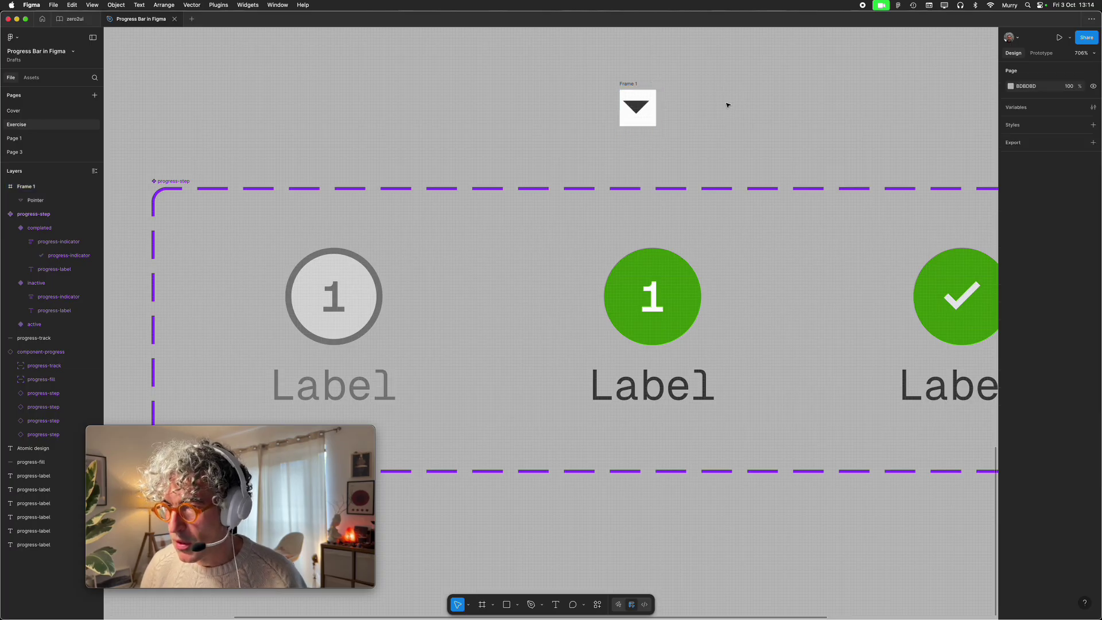
pyautogui.click(640, 108)
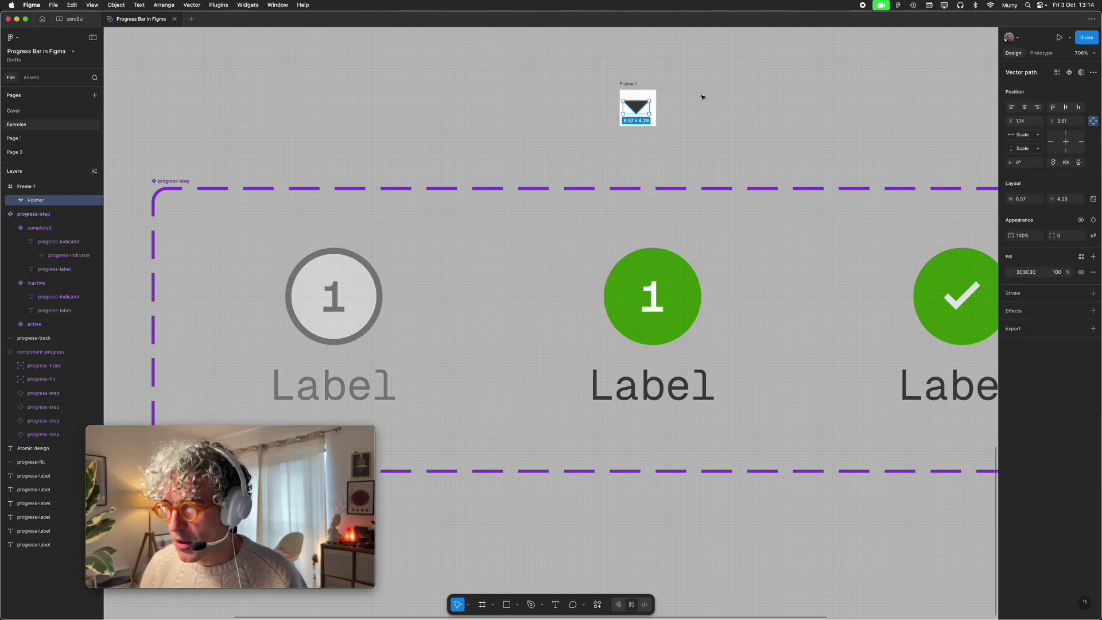
pyautogui.click(1023, 108)
pyautogui.click(1065, 109)
pyautogui.click(655, 123)
# - Rename the frame 'pointer', make it a component, and remove the leftover duplicate instance
pyautogui.doubleClick(628, 83)
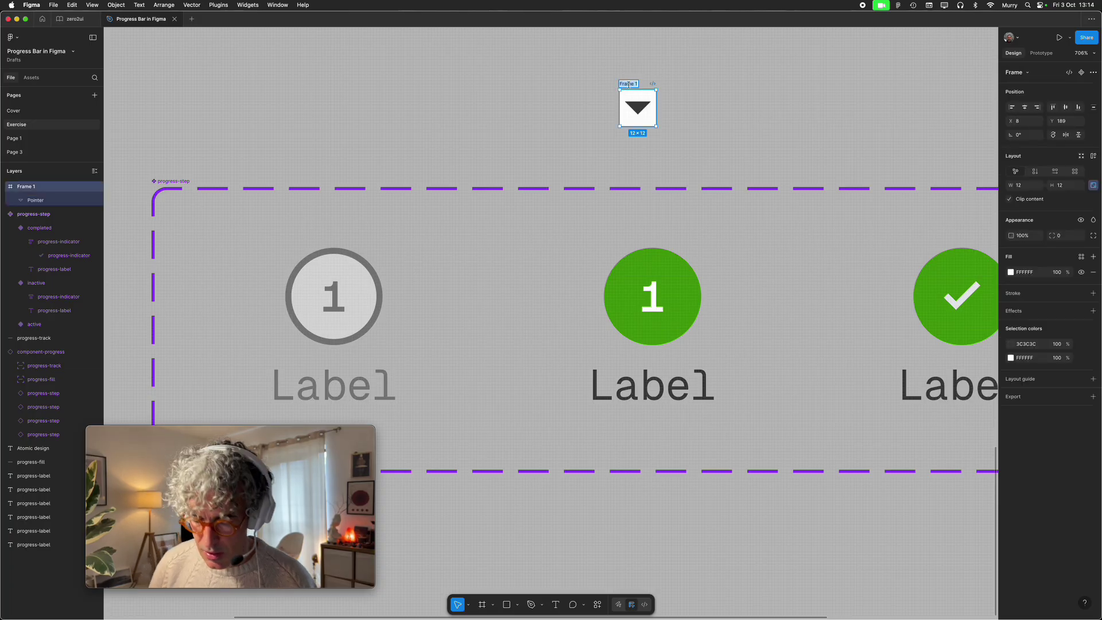
pyautogui.write('pointer')
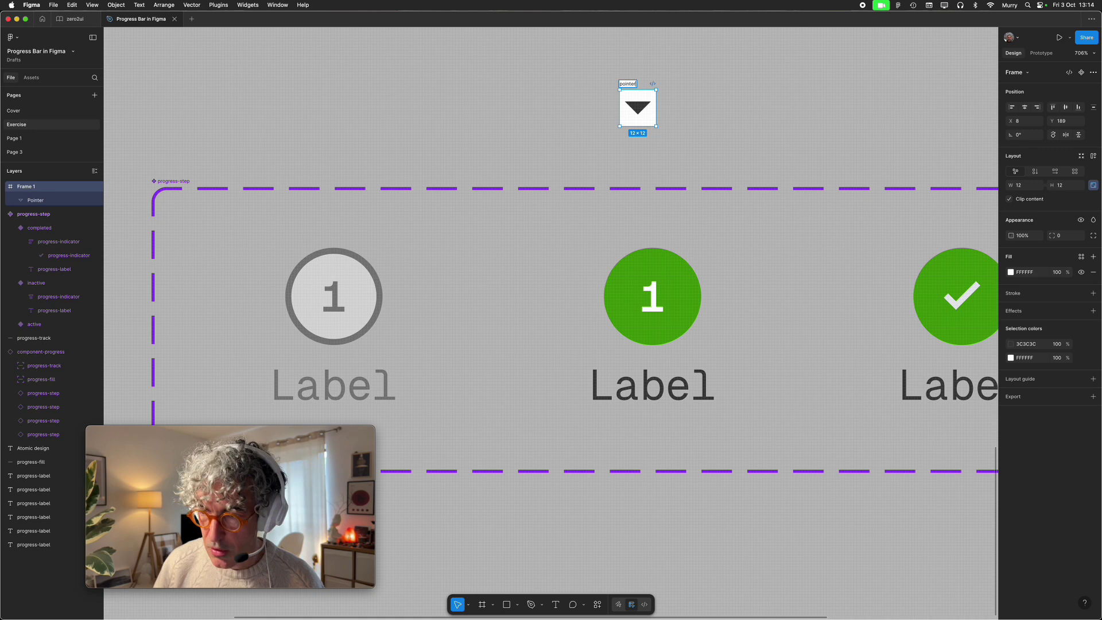
pyautogui.press('Return')
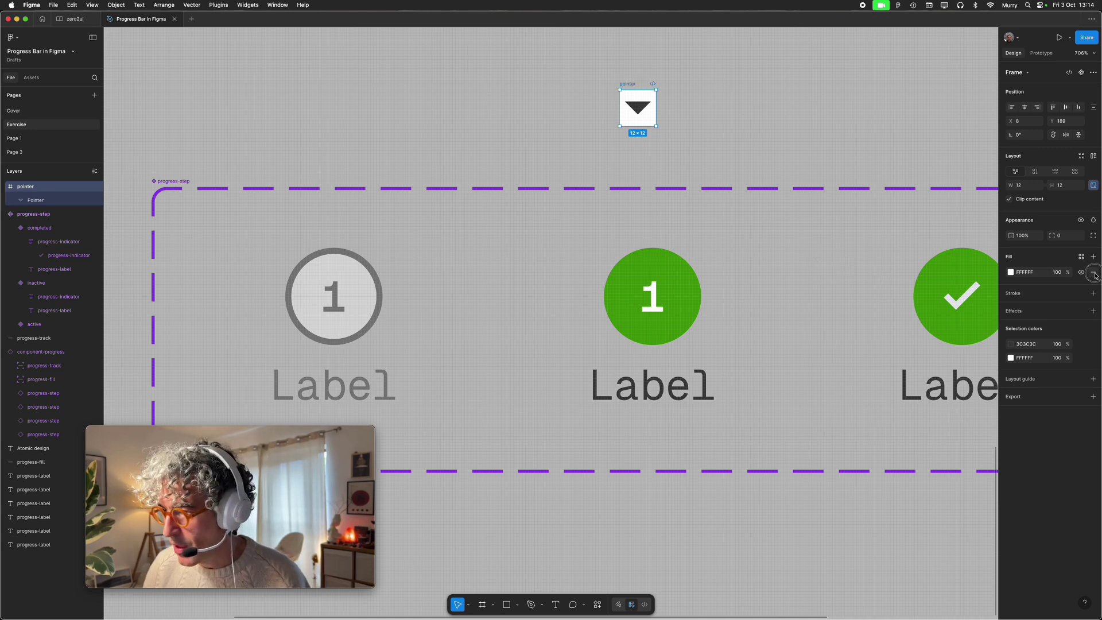
pyautogui.click(659, 101)
pyautogui.click(631, 86)
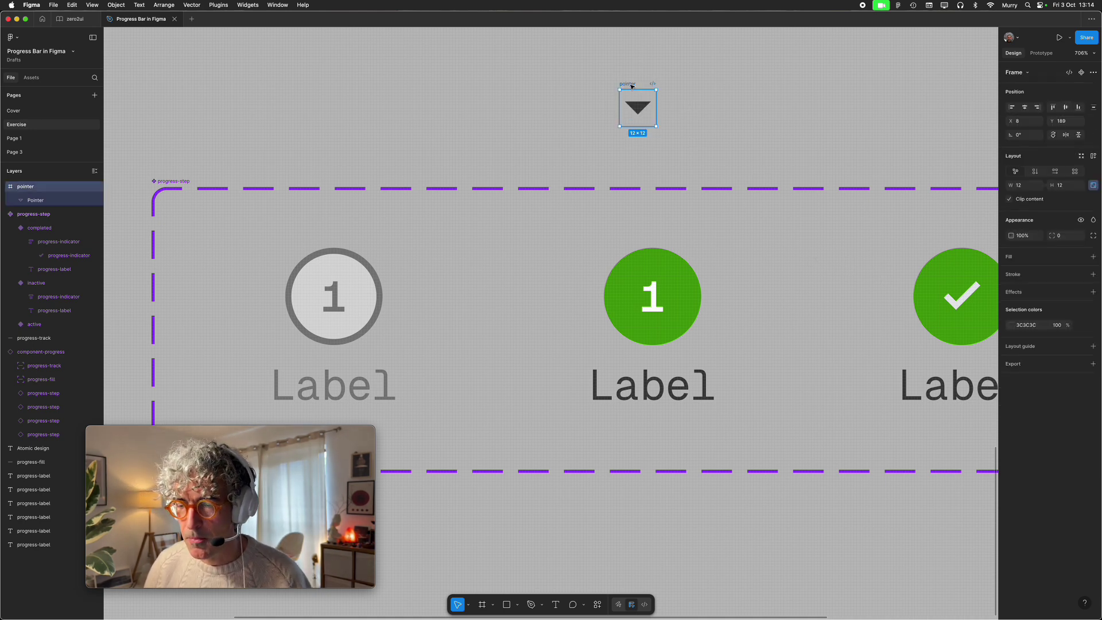
pyautogui.click(1081, 73)
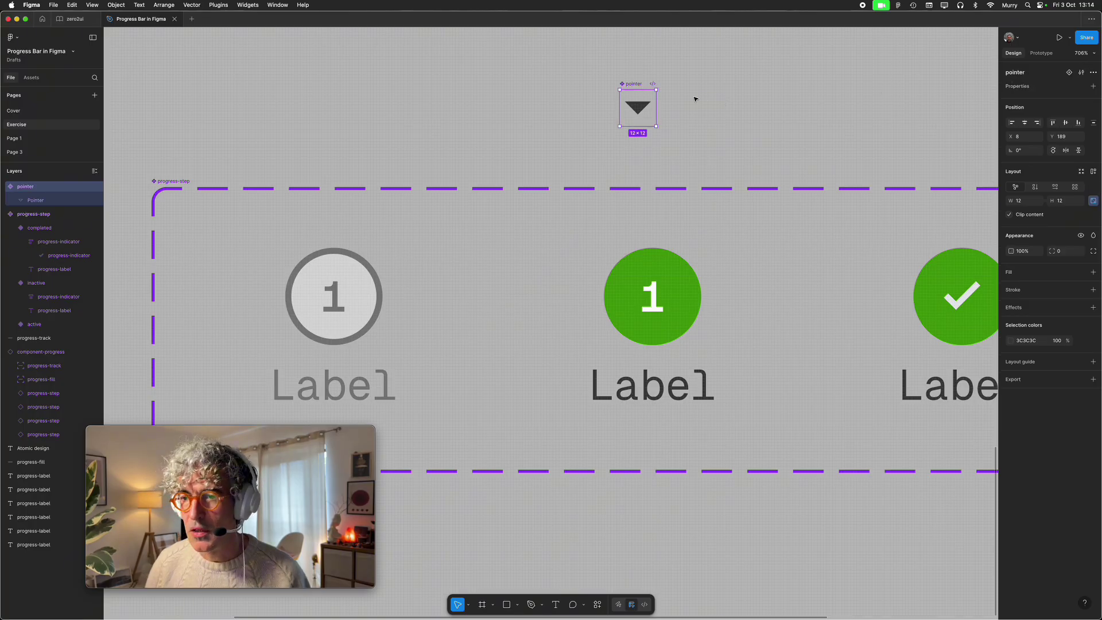
pyautogui.moveTo(638, 101)
pyautogui.mouseDown()
pyautogui.moveTo(415, 36)
pyautogui.moveTo(420, 55)
pyautogui.moveTo(475, 81)
pyautogui.moveTo(648, 104)
pyautogui.mouseUp()
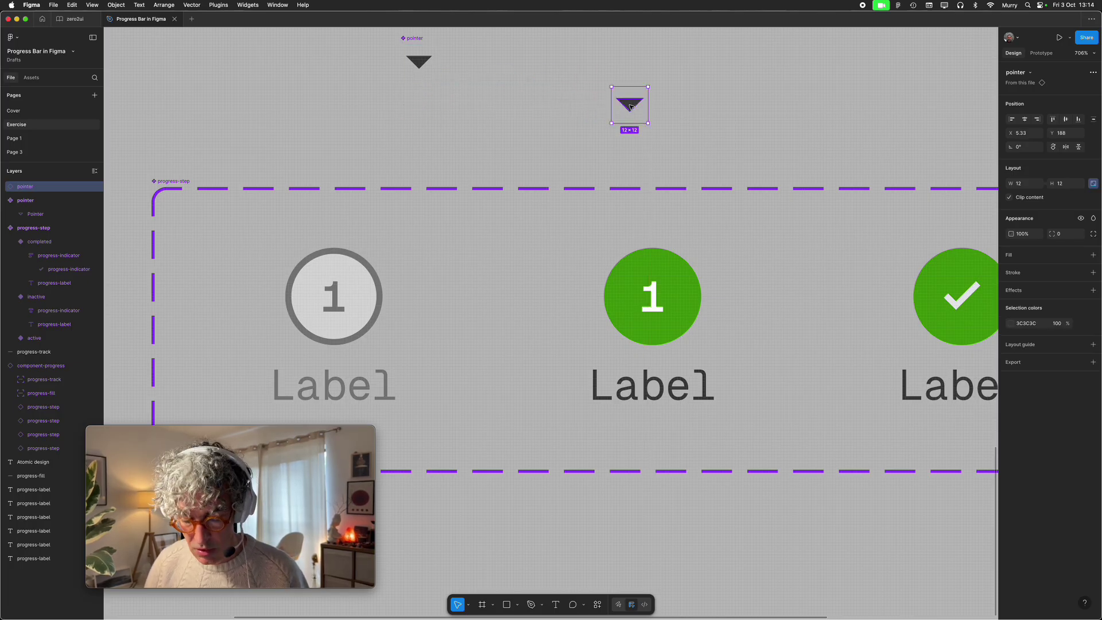
pyautogui.press('Delete')
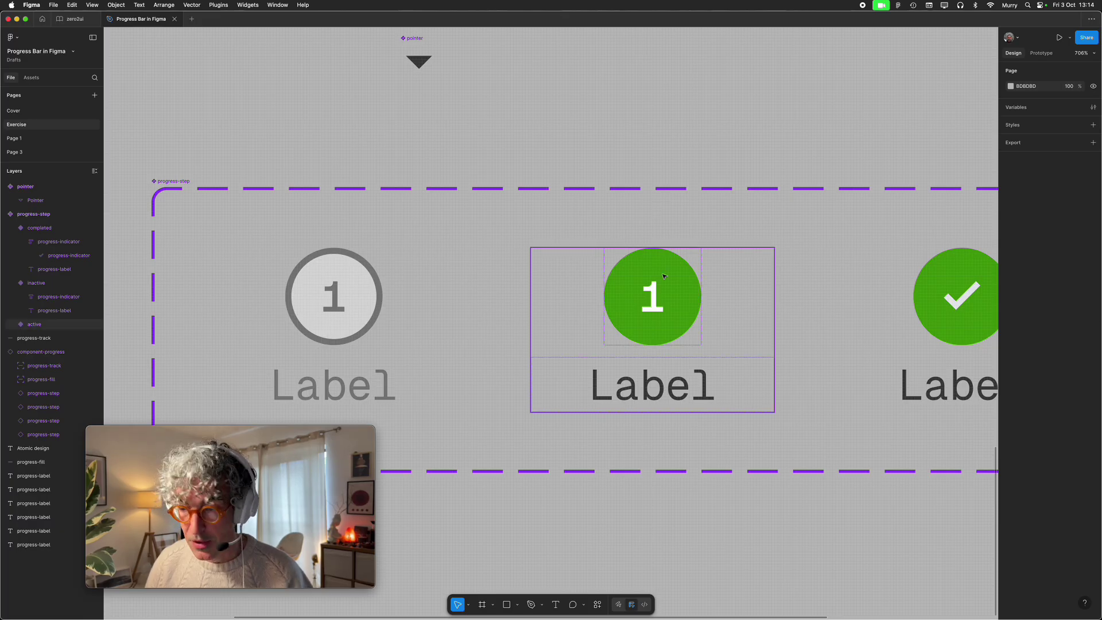
# - Paste a pointer instance into the active variant, ignoring auto layout, centred above the green circle
pyautogui.click(664, 276)
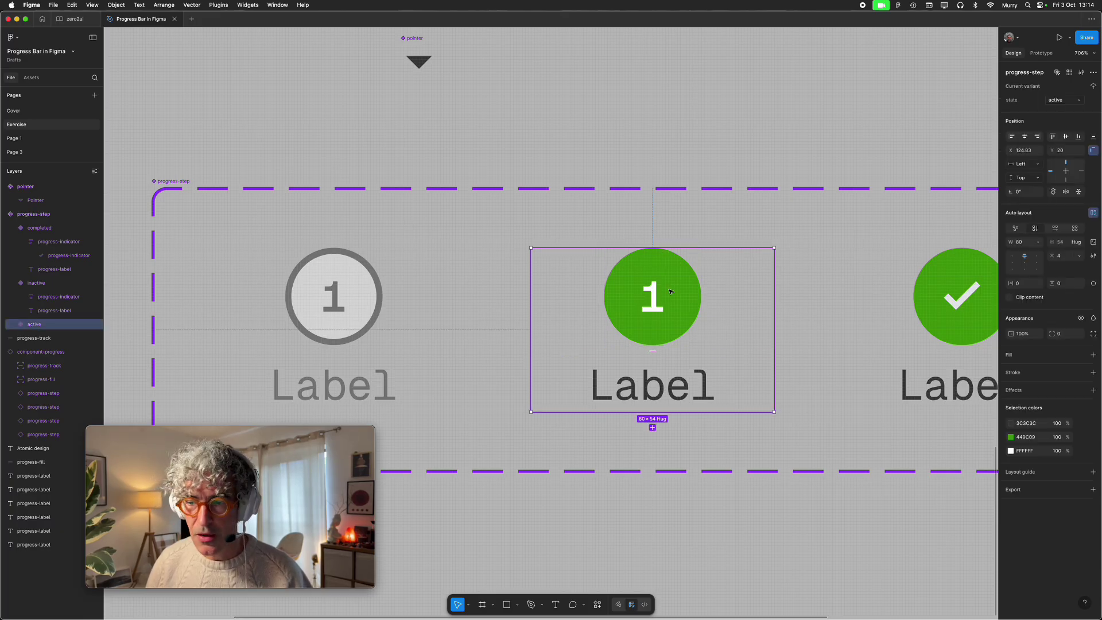
pyautogui.press('super+v')
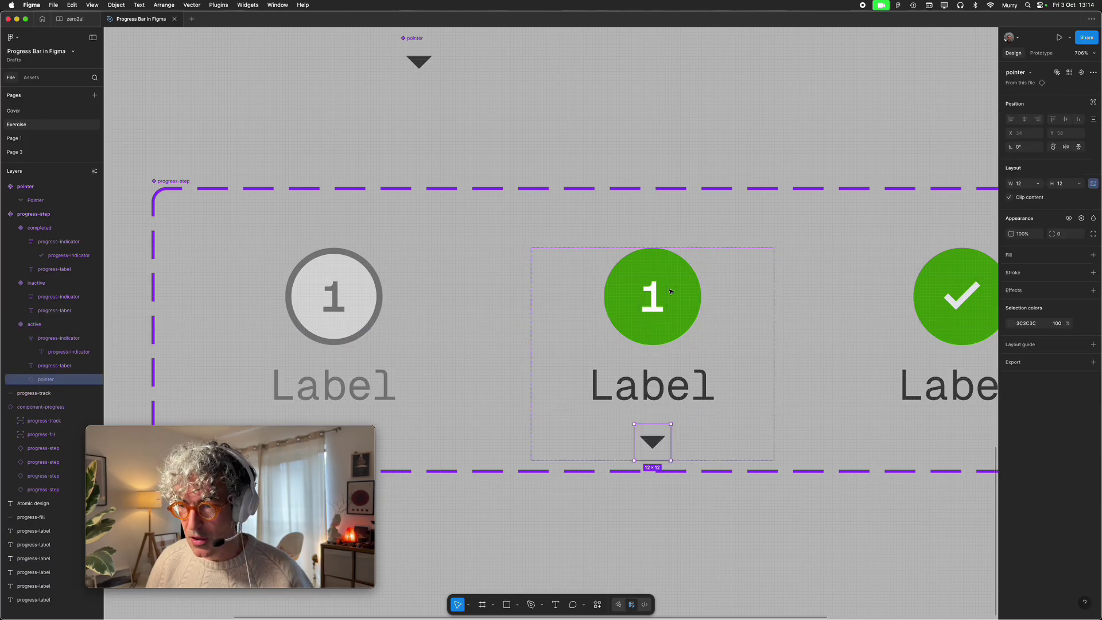
pyautogui.click(1094, 103)
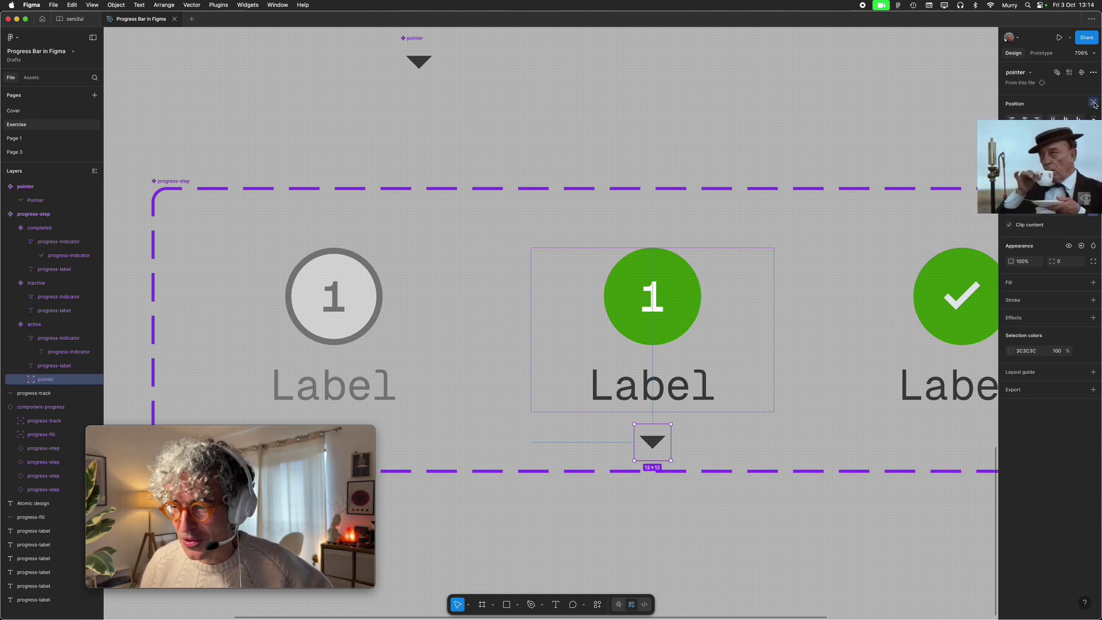
pyautogui.moveTo(653, 443); pyautogui.dragTo(660, 225)
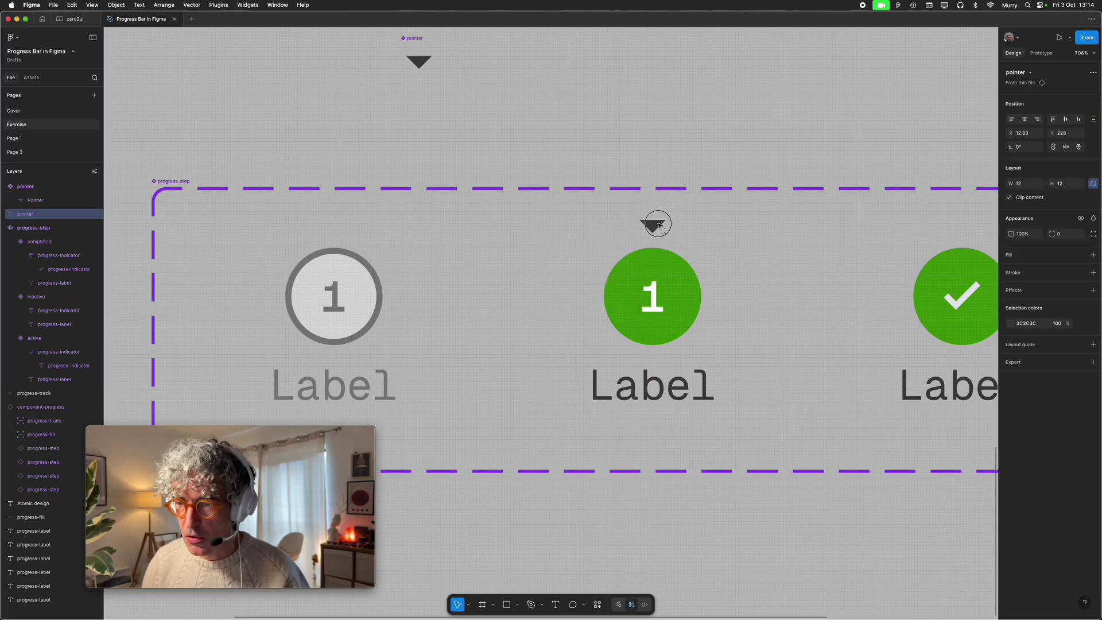
# - Place a test progress-step instance below the set and try the completed and active states
pyautogui.click(679, 135)
pyautogui.scroll(-5, 646, 324)
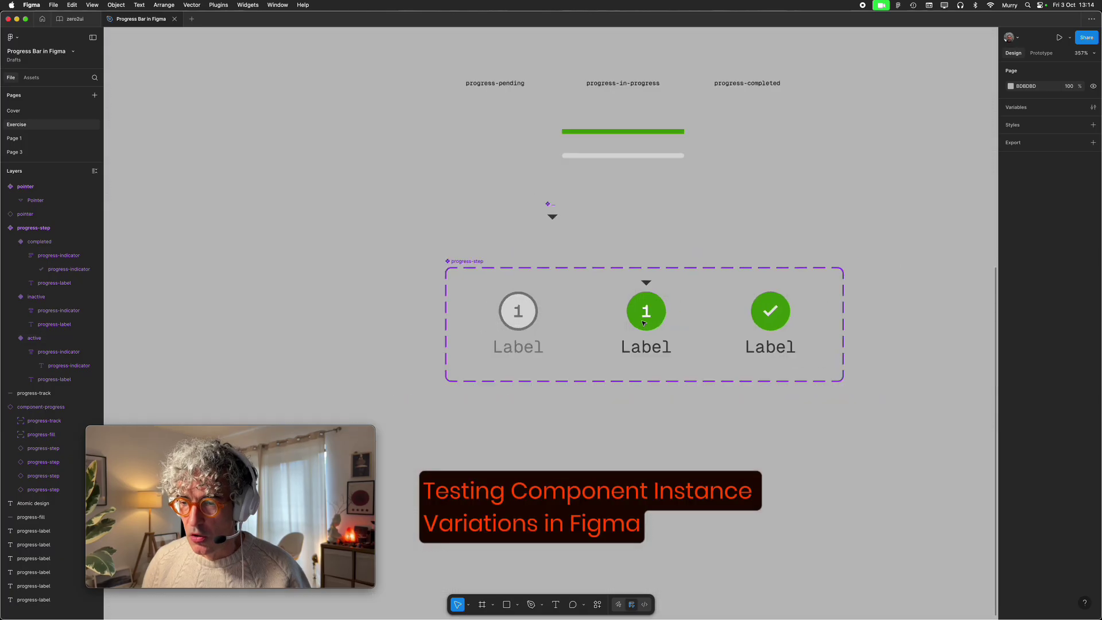
pyautogui.scroll(-3, 644, 323)
pyautogui.scroll(-5, 644, 312)
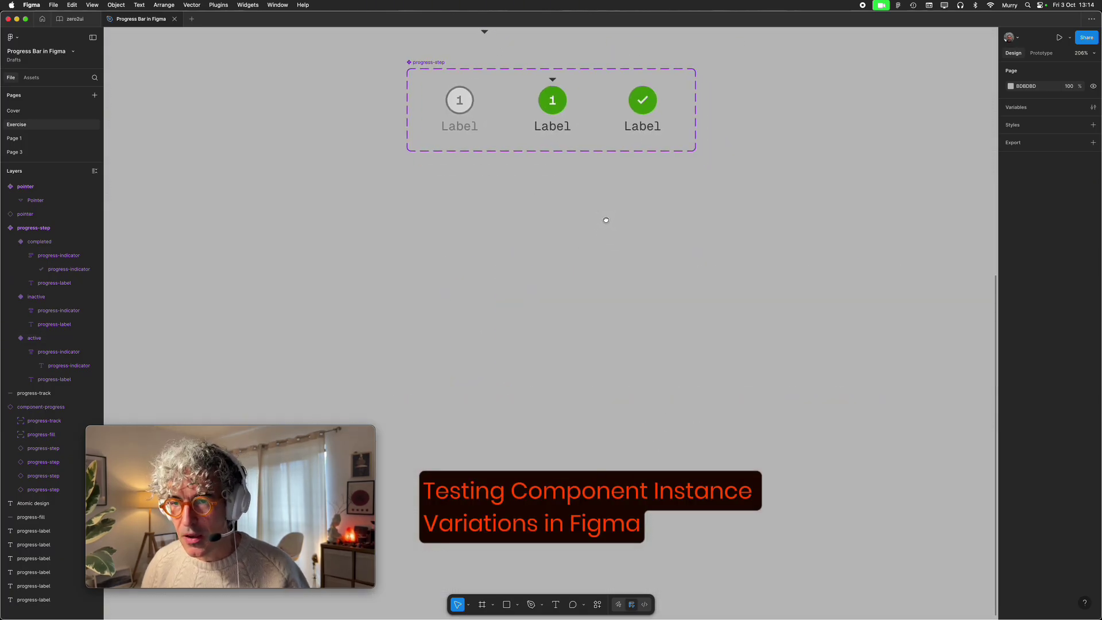
pyautogui.click(459, 101)
pyautogui.moveTo(459, 100); pyautogui.dragTo(511, 269)
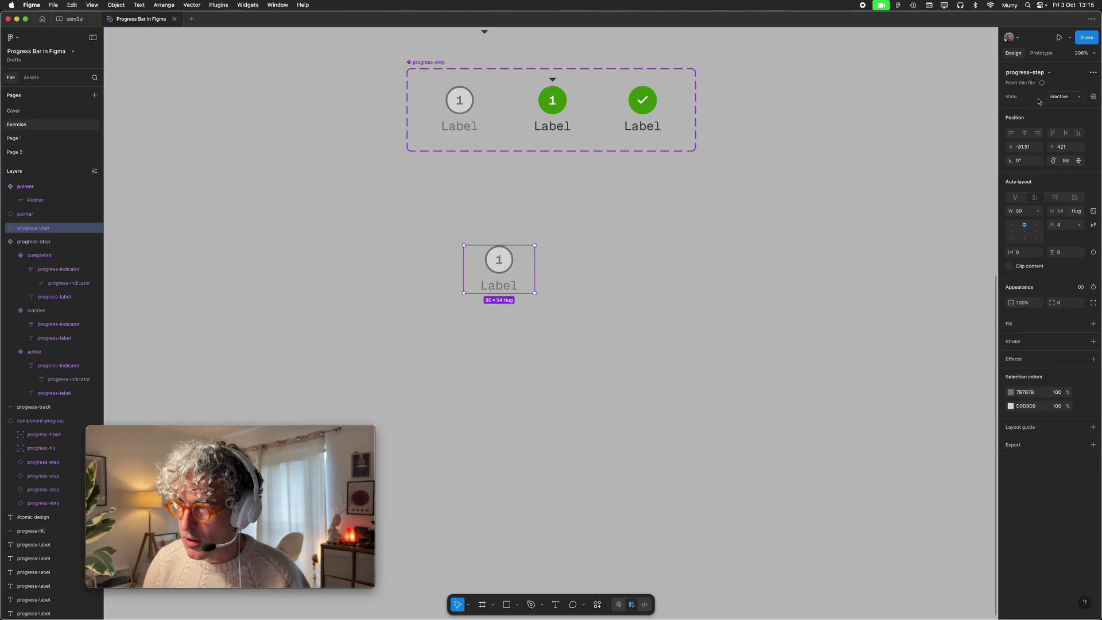
pyautogui.click(1064, 97)
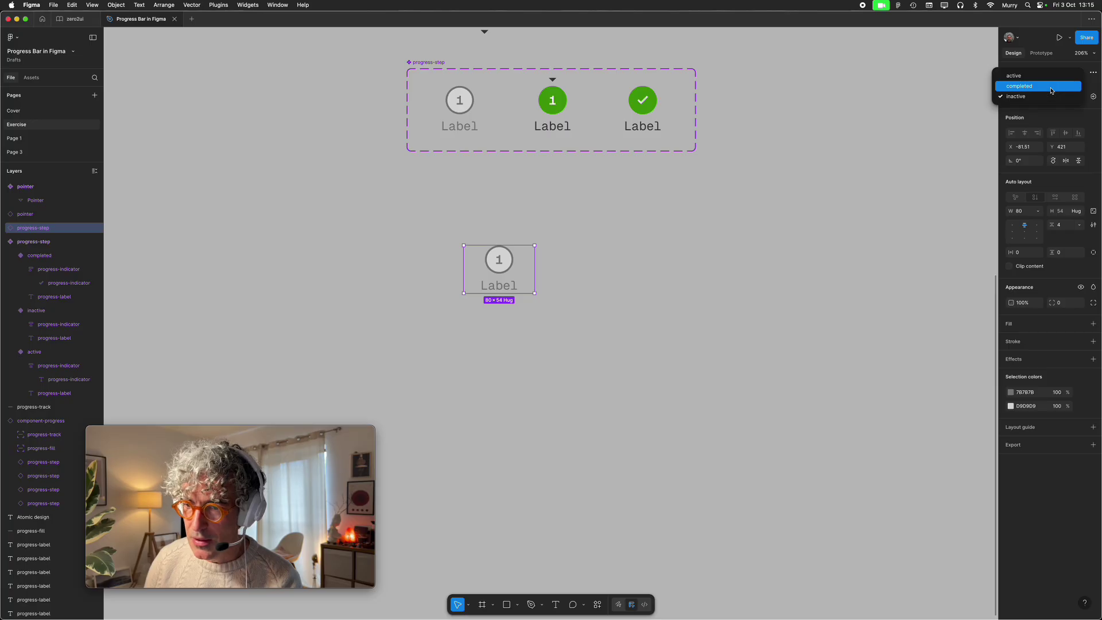
pyautogui.click(1051, 90)
pyautogui.click(1058, 96)
pyautogui.click(1057, 85)
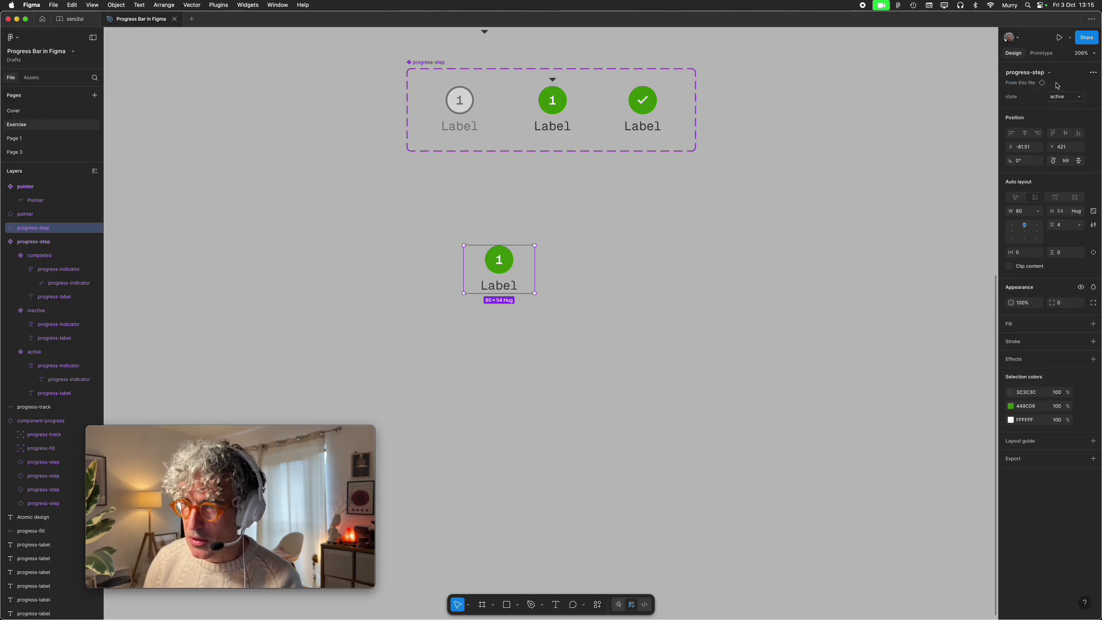
pyautogui.click(704, 225)
pyautogui.click(500, 256)
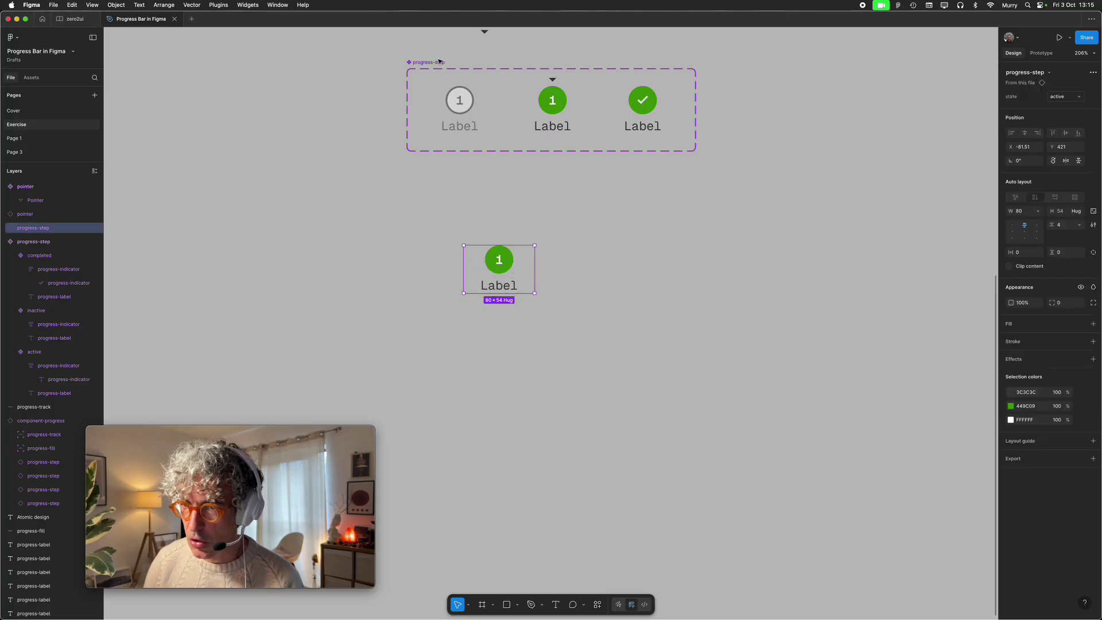
# - Reorder the state property values so inactive comes first
pyautogui.click(429, 62)
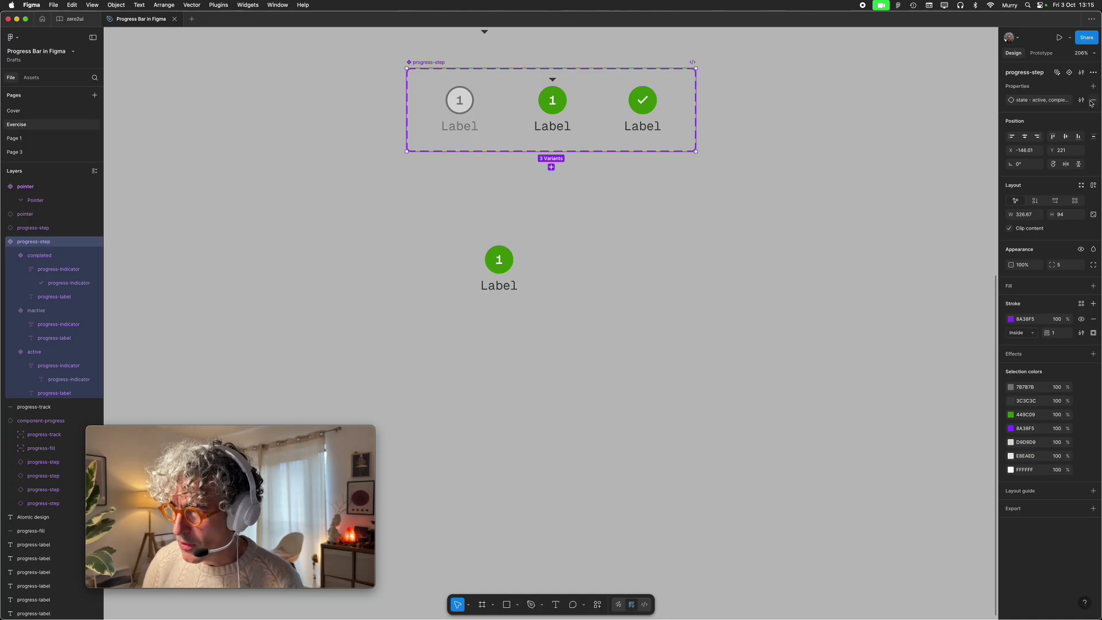
pyautogui.click(1081, 100)
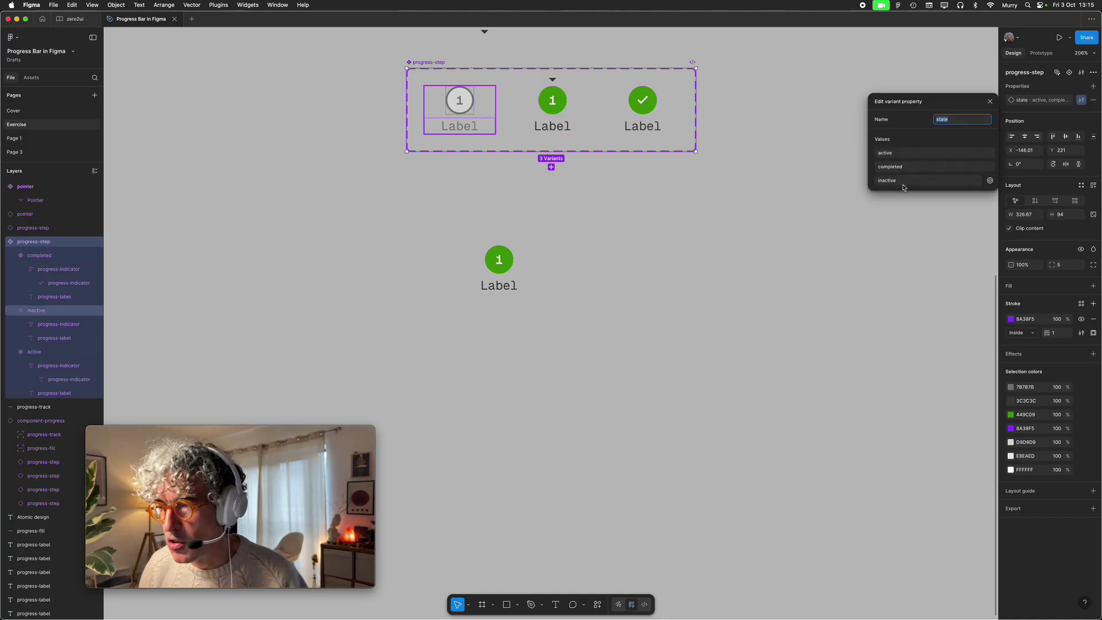
pyautogui.moveTo(903, 183); pyautogui.dragTo(895, 145)
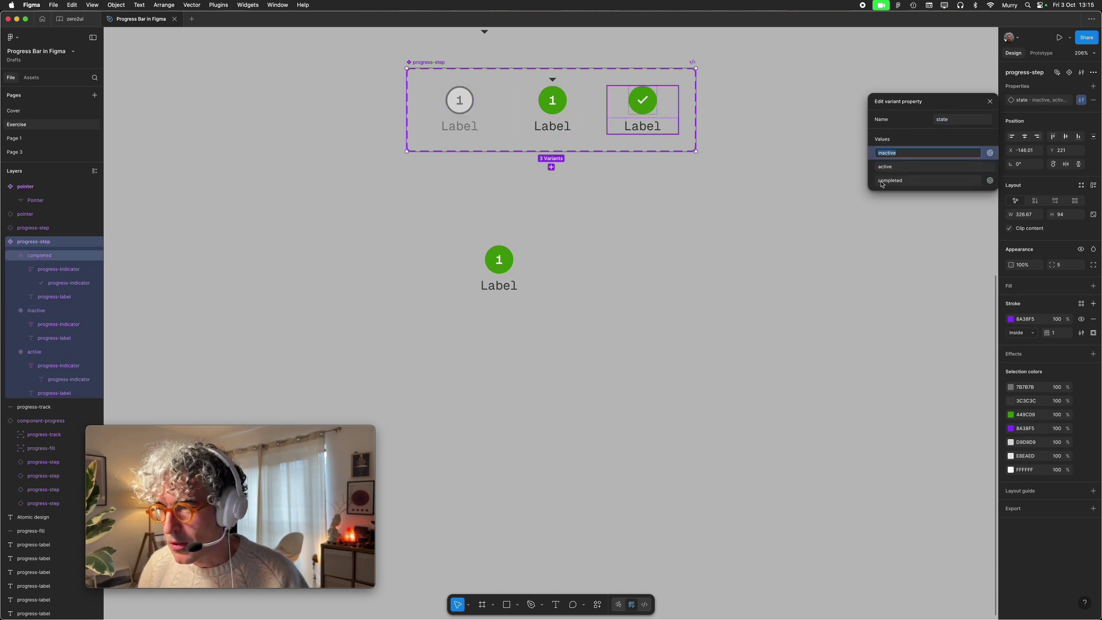
pyautogui.click(771, 244)
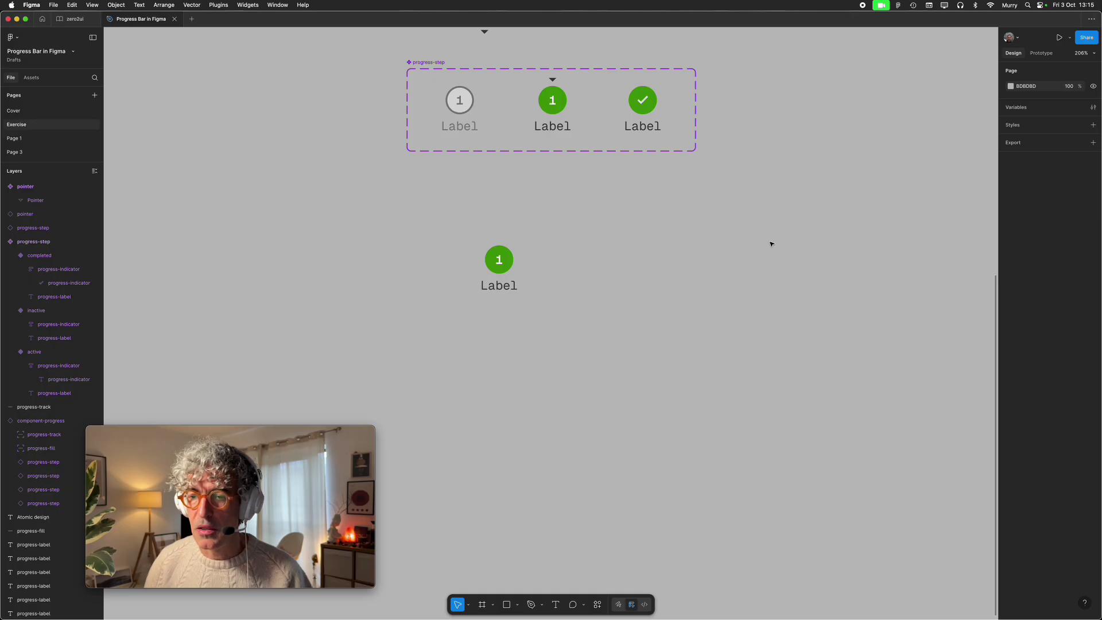
# - Switch the test instance to inactive, then to completed
pyautogui.click(508, 263)
pyautogui.click(1062, 85)
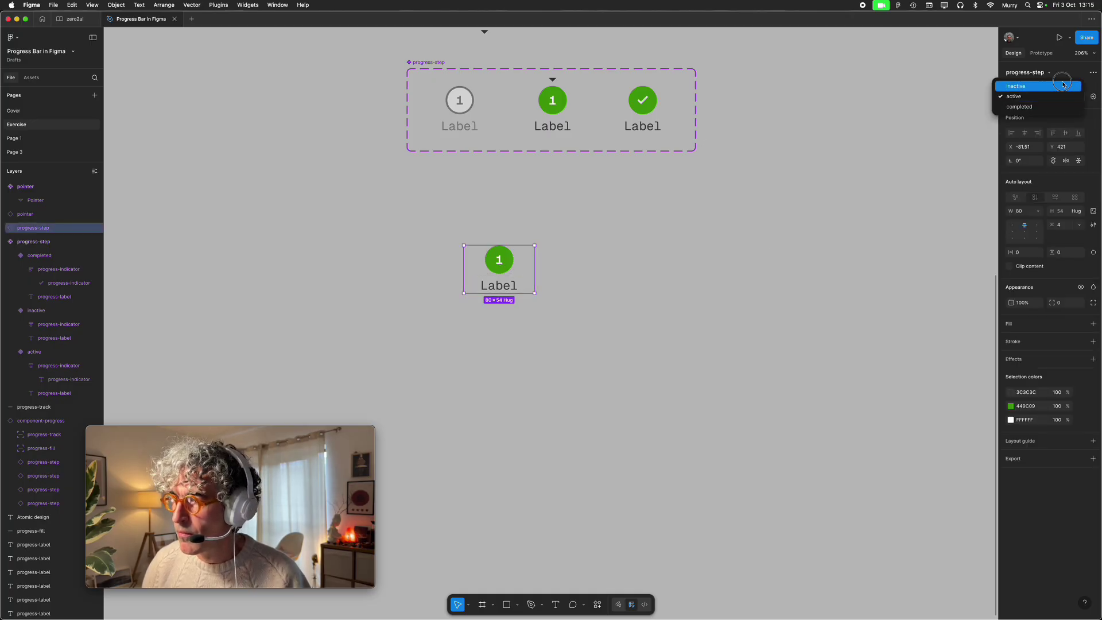
pyautogui.click(1062, 86)
pyautogui.click(1053, 97)
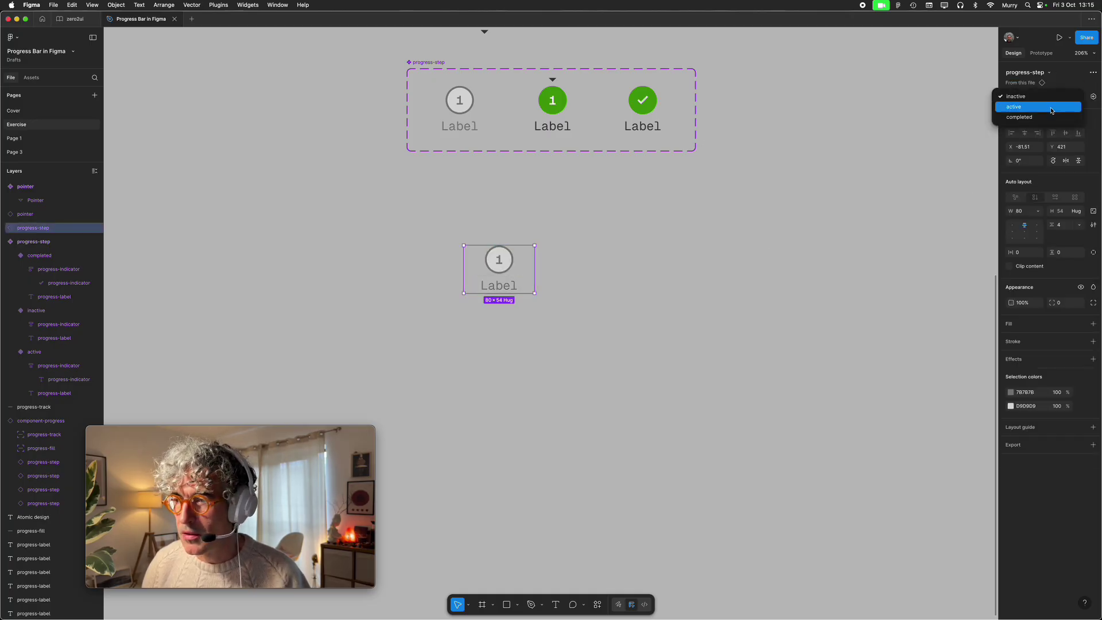
pyautogui.click(1027, 117)
pyautogui.click(729, 282)
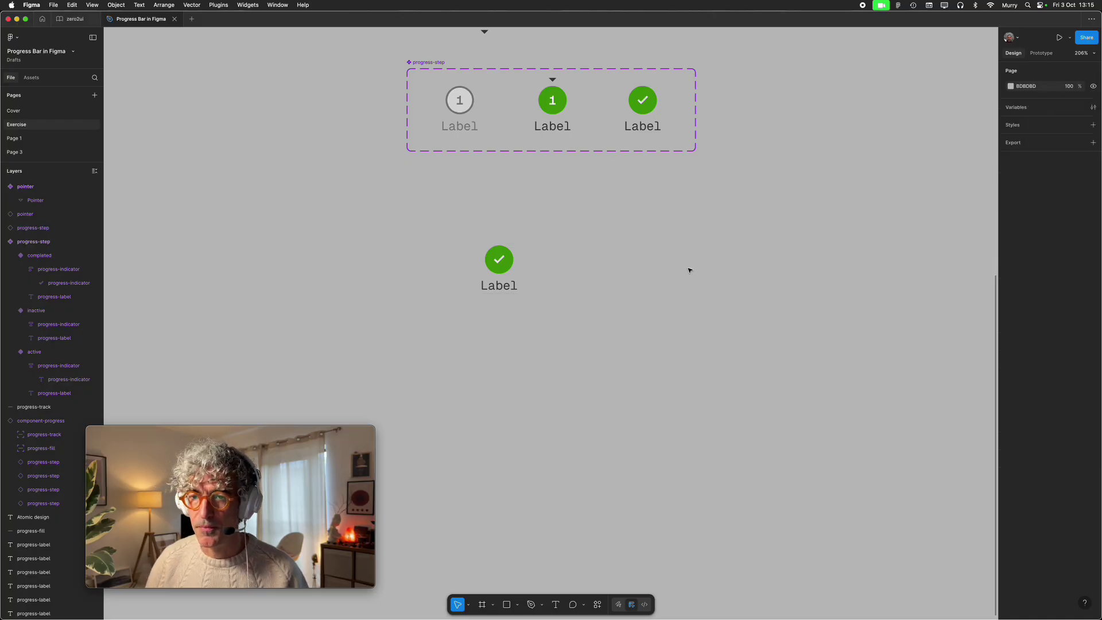
pyautogui.scroll(5, 689, 270)
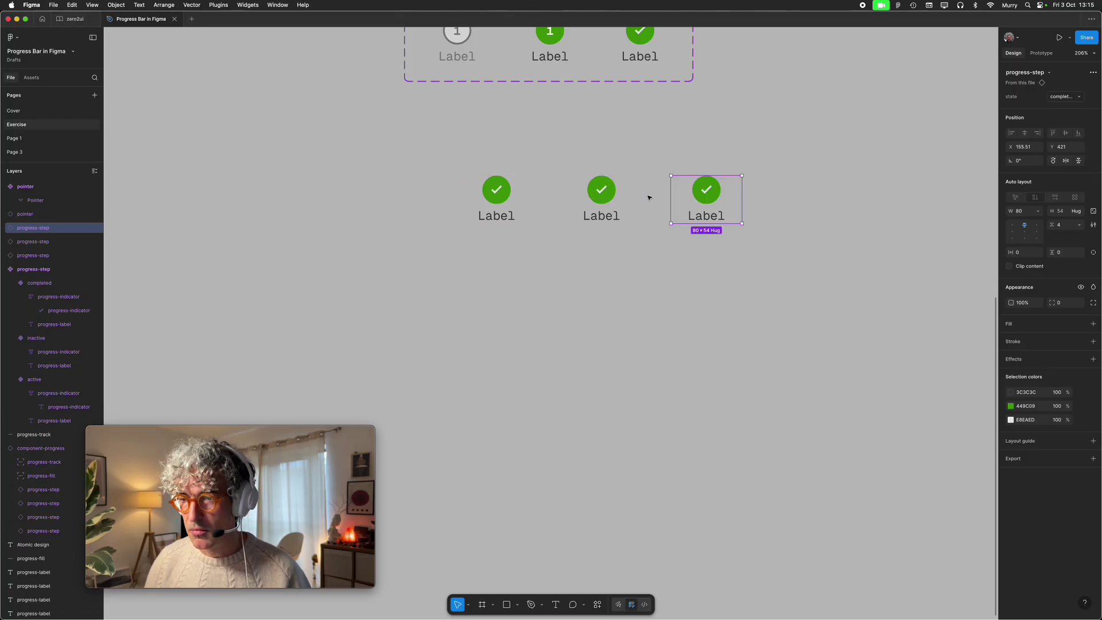
pyautogui.hotkey('ctrl', 'd')
# - Duplicate the test instance to four progress steps and set all four to inactive
pyautogui.moveTo(886, 280); pyautogui.dragTo(356, 152)
pyautogui.click(1066, 96)
pyautogui.click(1059, 76)
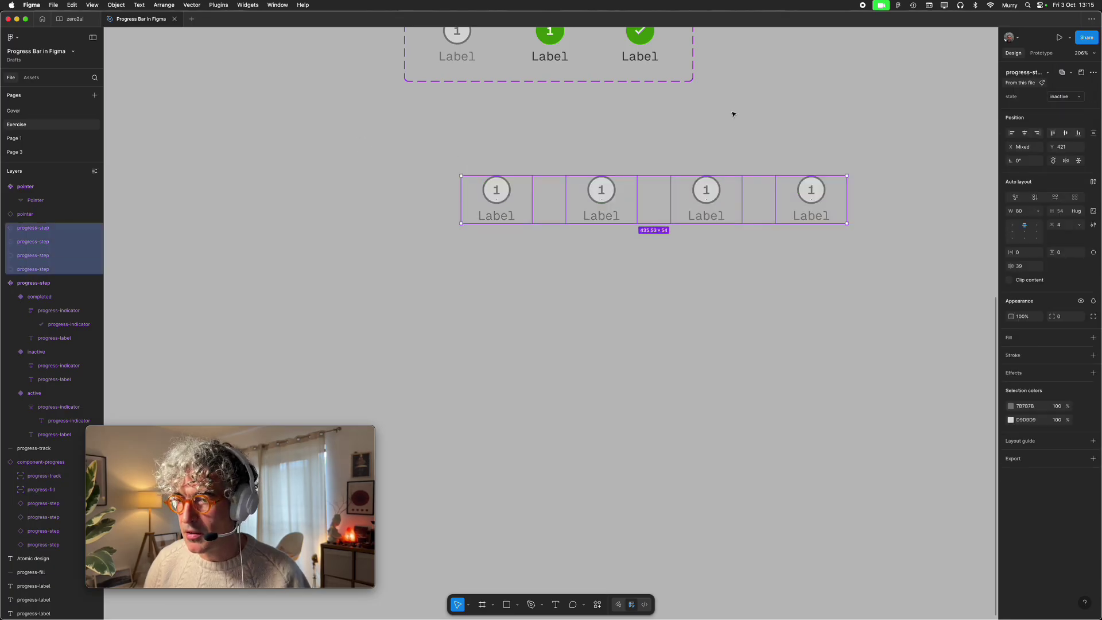
pyautogui.hscroll(5, 611, 116)
pyautogui.moveTo(519, 182); pyautogui.dragTo(462, 239)
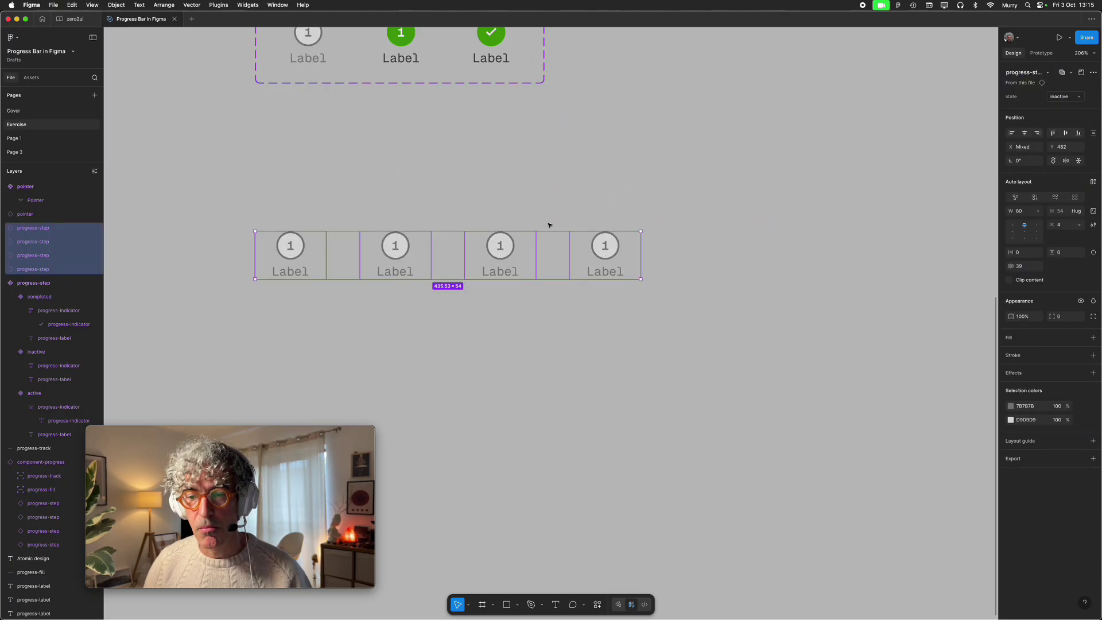
# - Wrap the four steps in an auto-layout frame named component-progress/0
pyautogui.hotkey('shift', 'a')
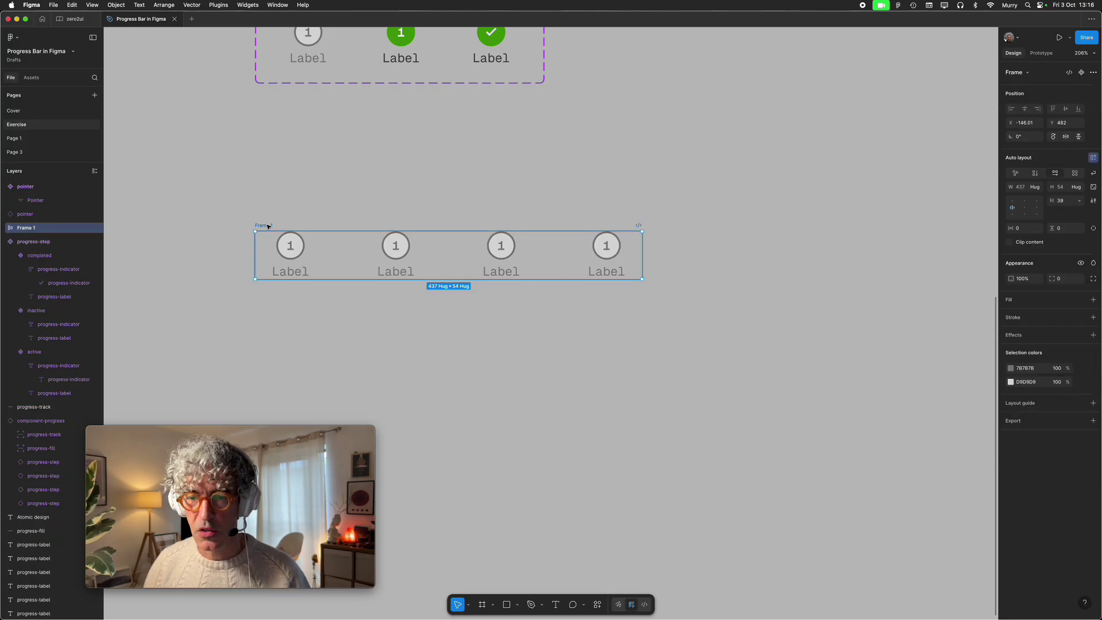
pyautogui.press('super+z')
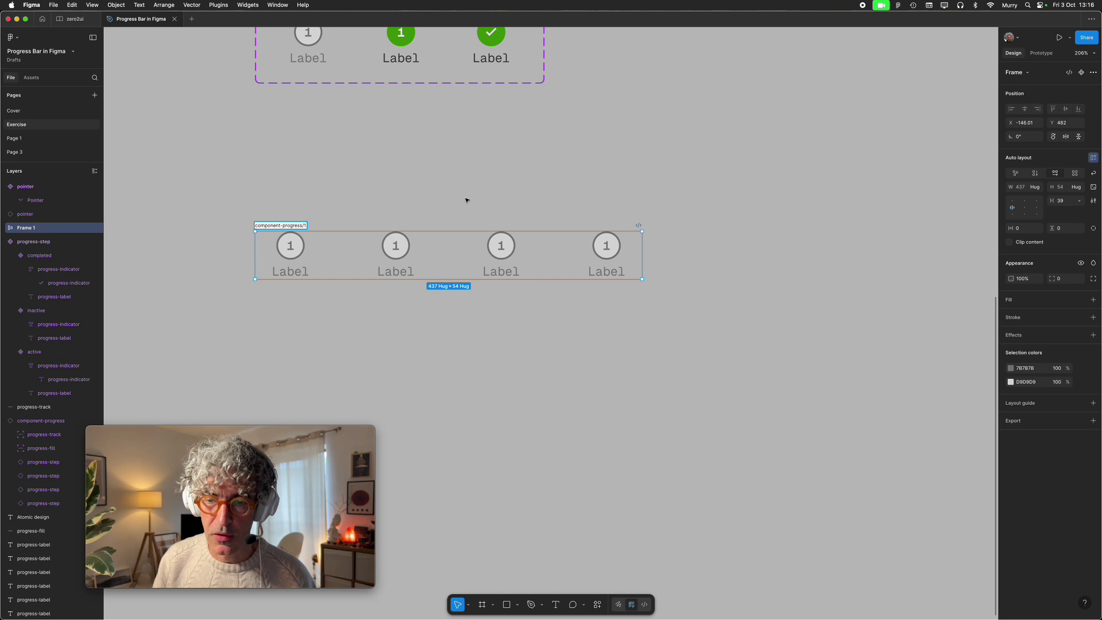
pyautogui.write('0')
pyautogui.press('Return')
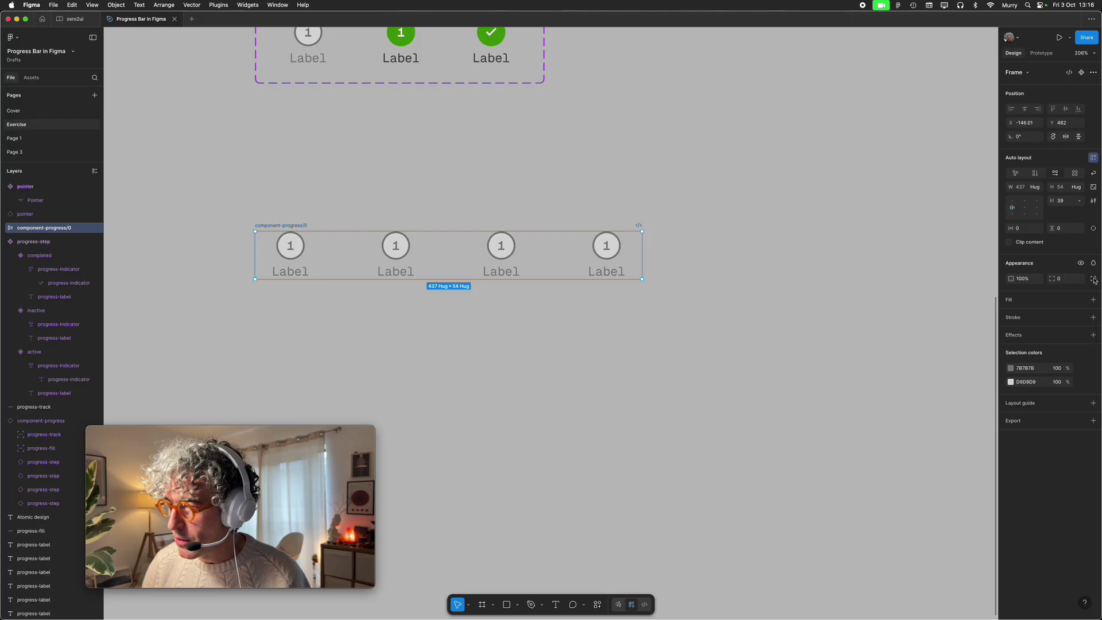
# - Give the frame a white fill, 24 gap, 24 horizontal and vertical padding, and 16 corner radius
pyautogui.click(1093, 300)
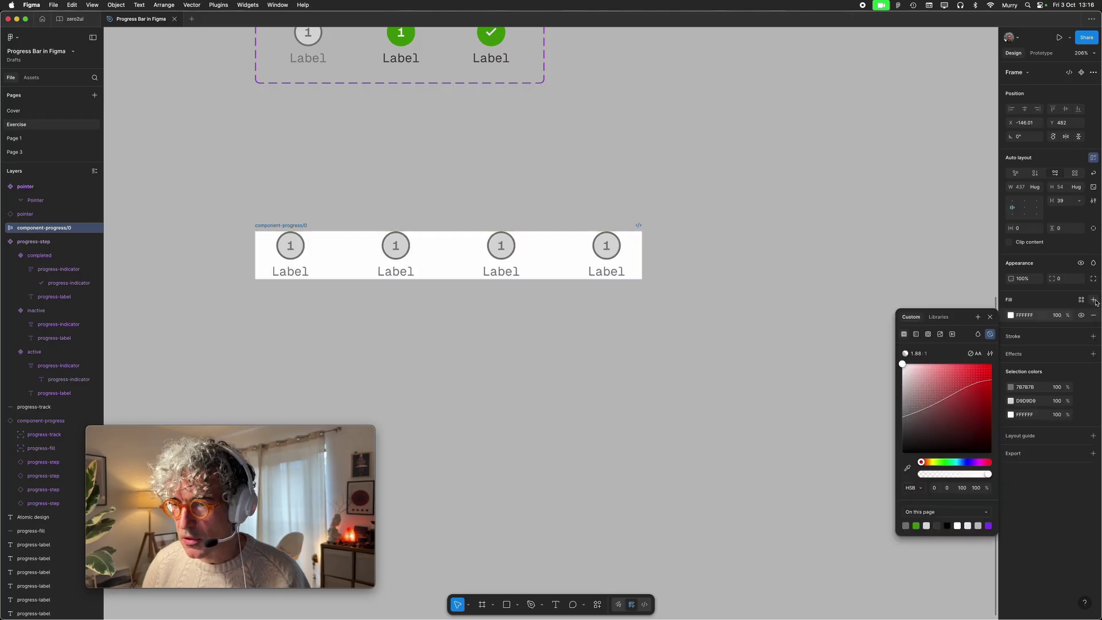
pyautogui.press('Escape')
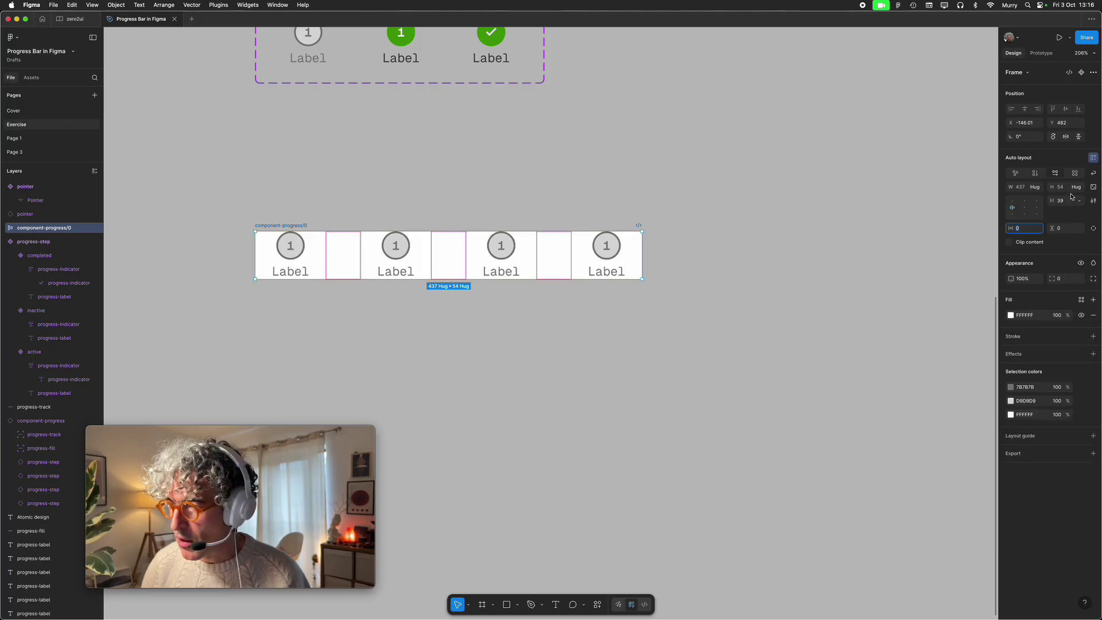
pyautogui.click(1066, 201)
pyautogui.write('2')
pyautogui.press('Return')
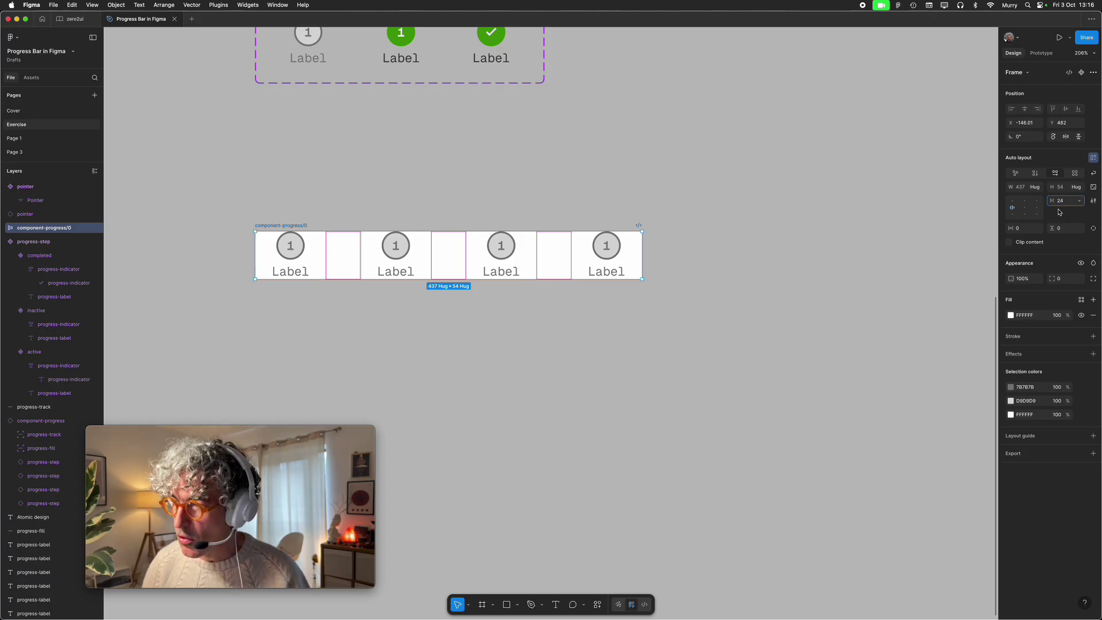
pyautogui.click(1024, 228)
pyautogui.write('24')
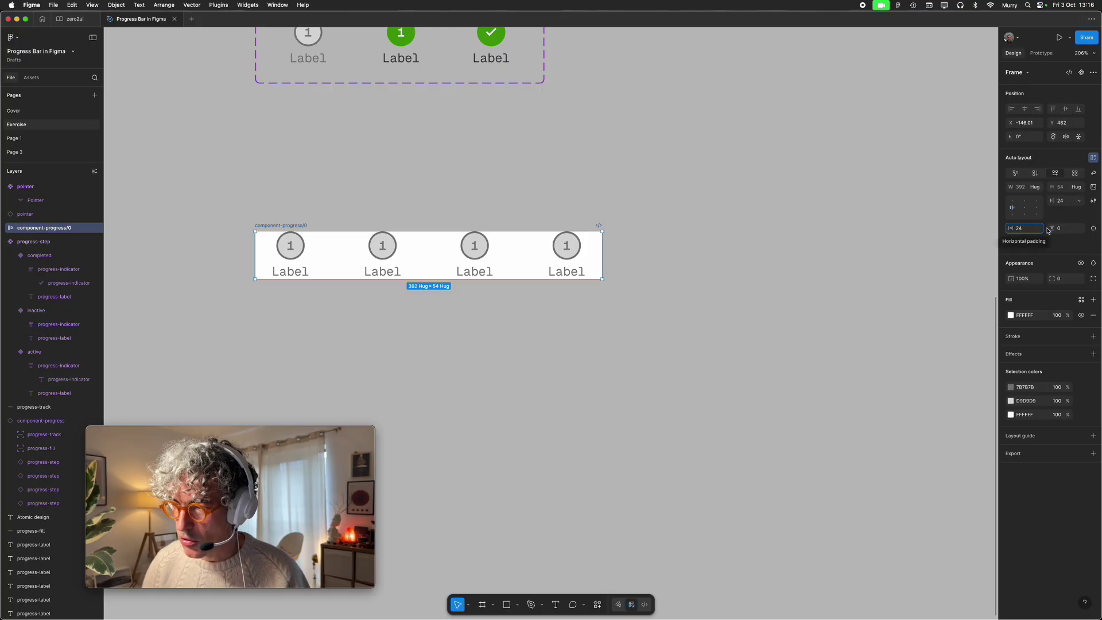
pyautogui.click(1067, 229)
pyautogui.write('24')
pyautogui.press('Return')
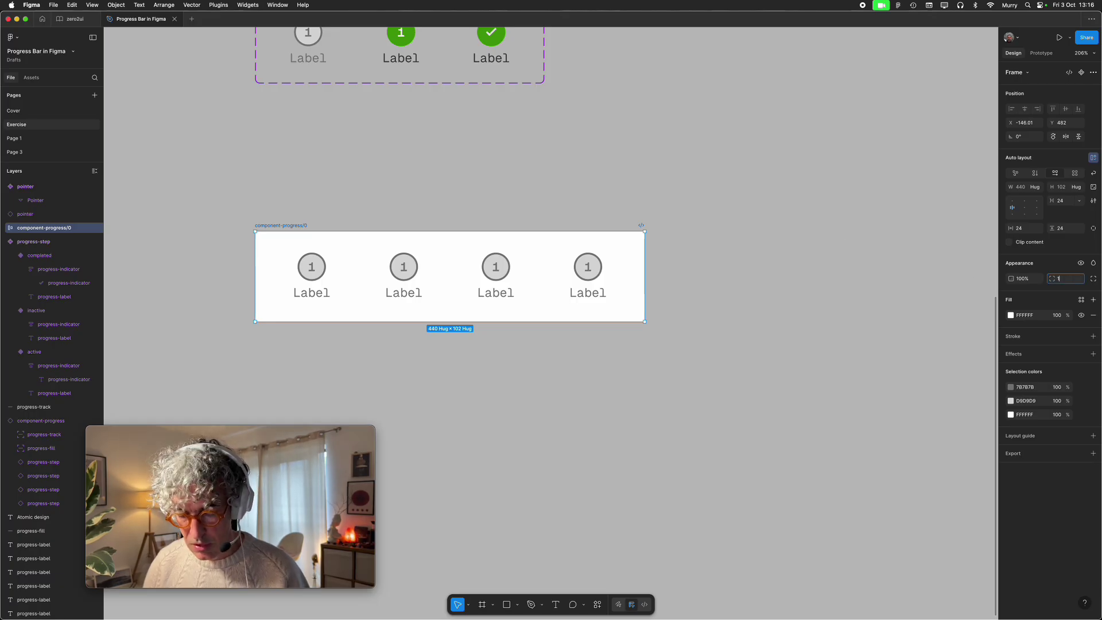
pyautogui.write('16')
pyautogui.press('Return')
# - Move the component-progress/0 frame higher on the canvas
pyautogui.click(730, 255)
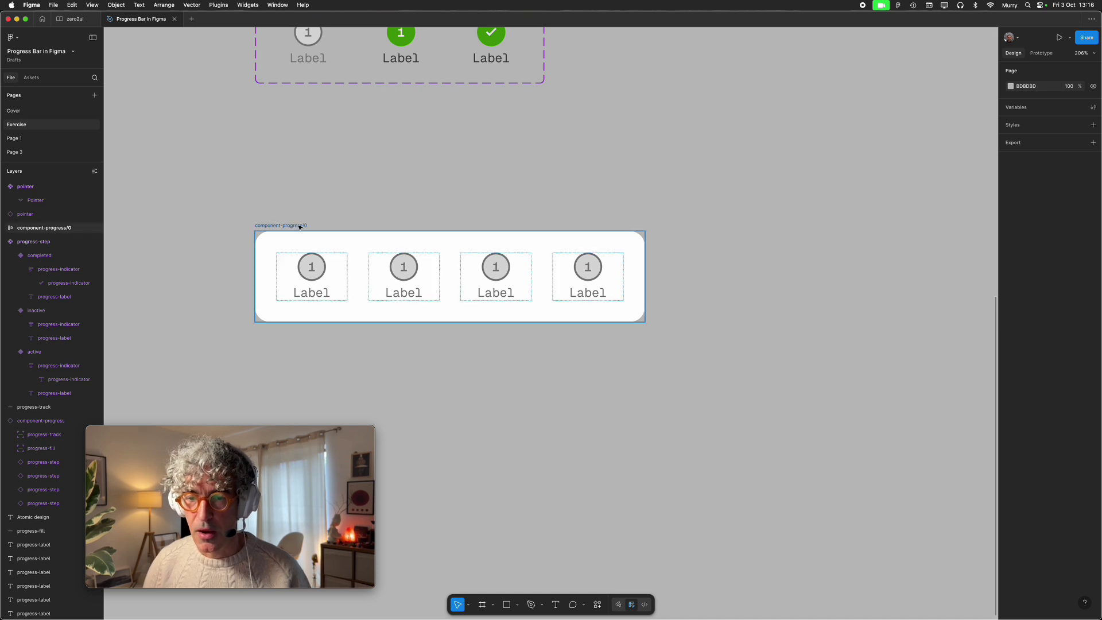
pyautogui.moveTo(294, 225); pyautogui.dragTo(299, 153)
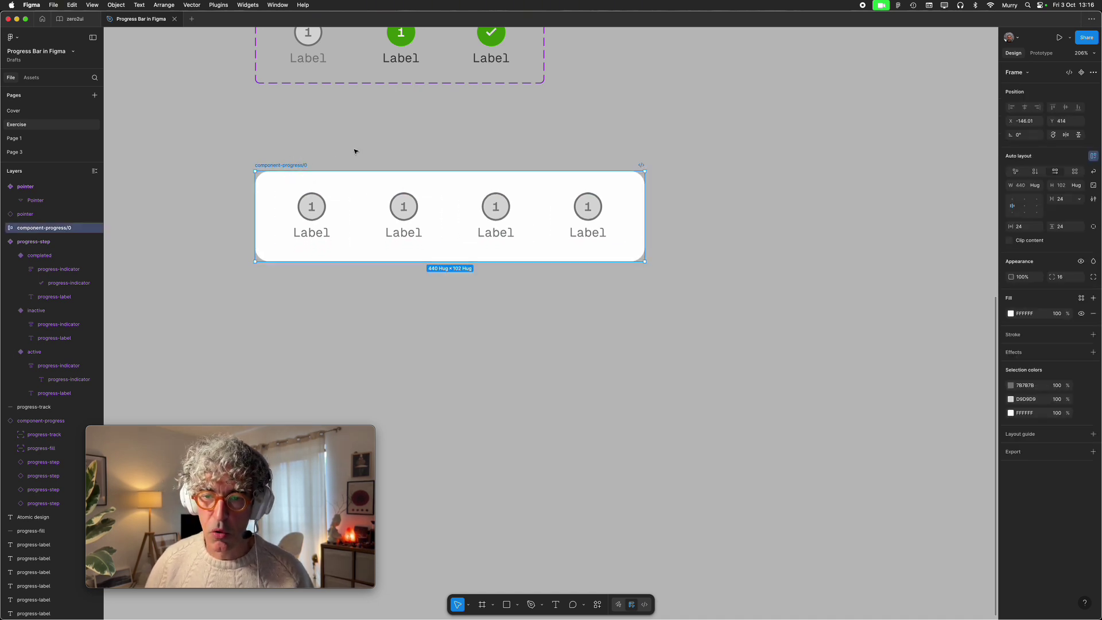
pyautogui.scroll(2, 354, 150)
pyautogui.hscroll(-2, 354, 151)
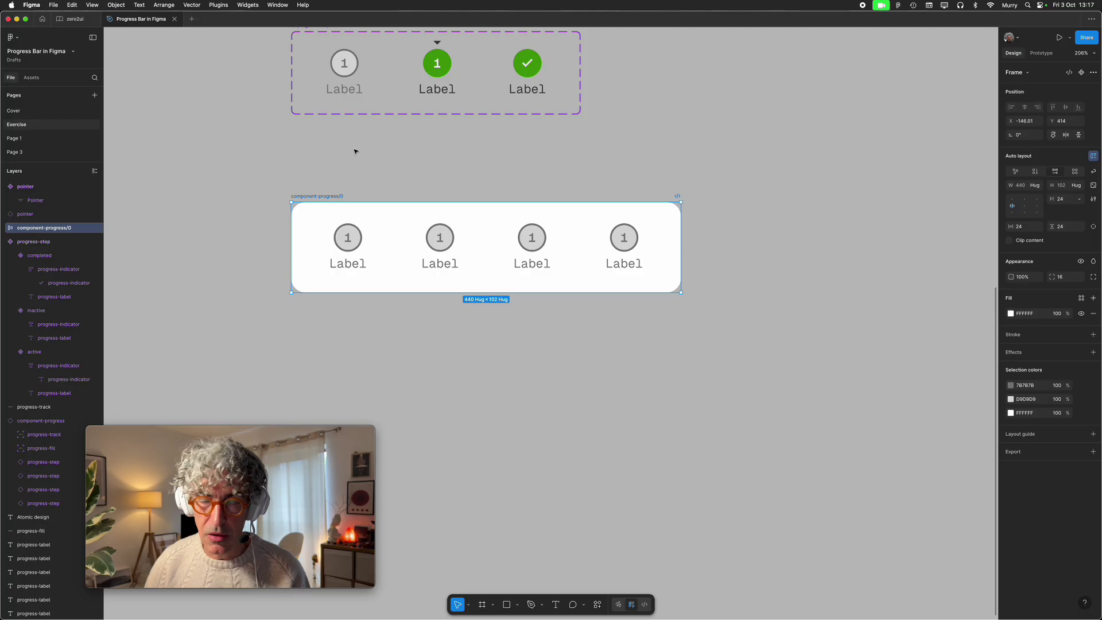
pyautogui.hscroll(1, 355, 151)
pyautogui.hscroll(-1, 355, 151)
pyautogui.scroll(1, 355, 151)
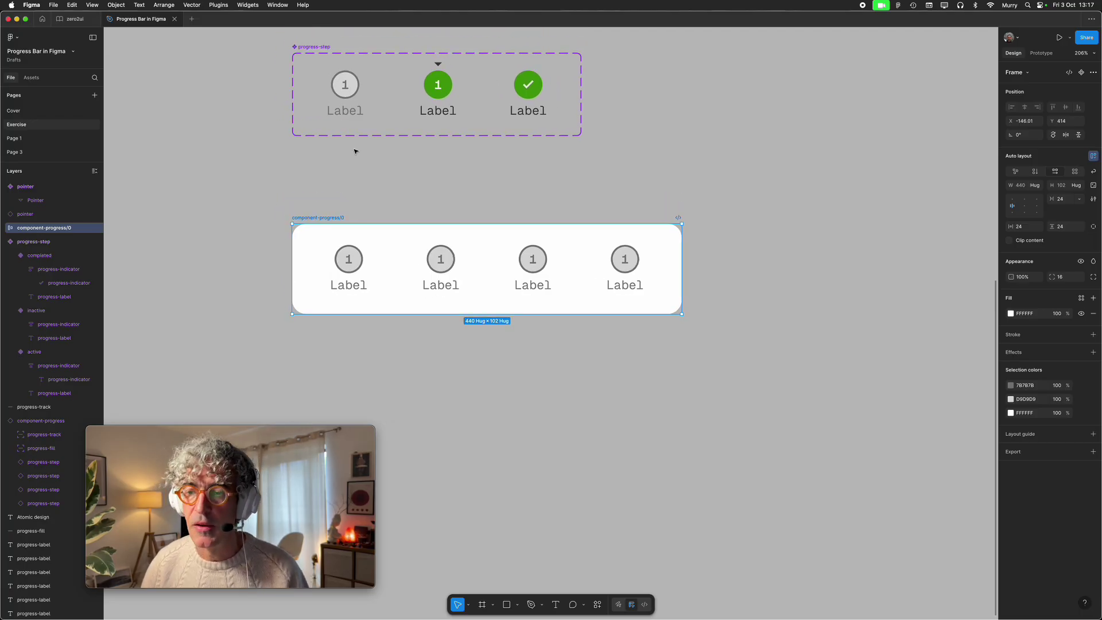
pyautogui.scroll(2, 355, 151)
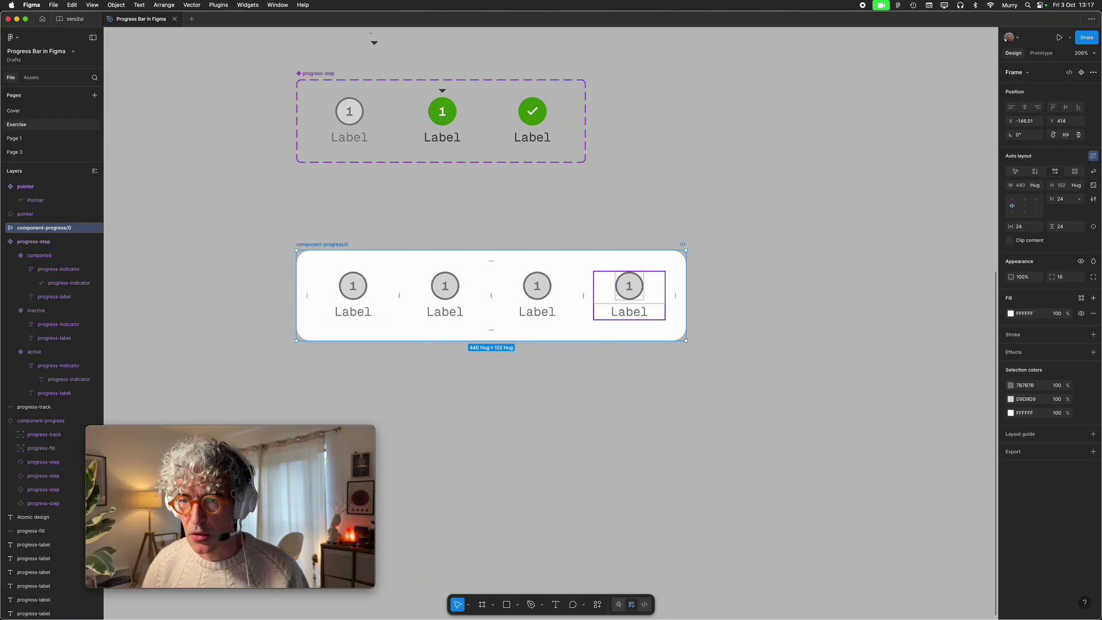
# - Move the grey progress track and green progress fill into component-progress/0
pyautogui.click(686, 205)
pyautogui.scroll(3, 668, 178)
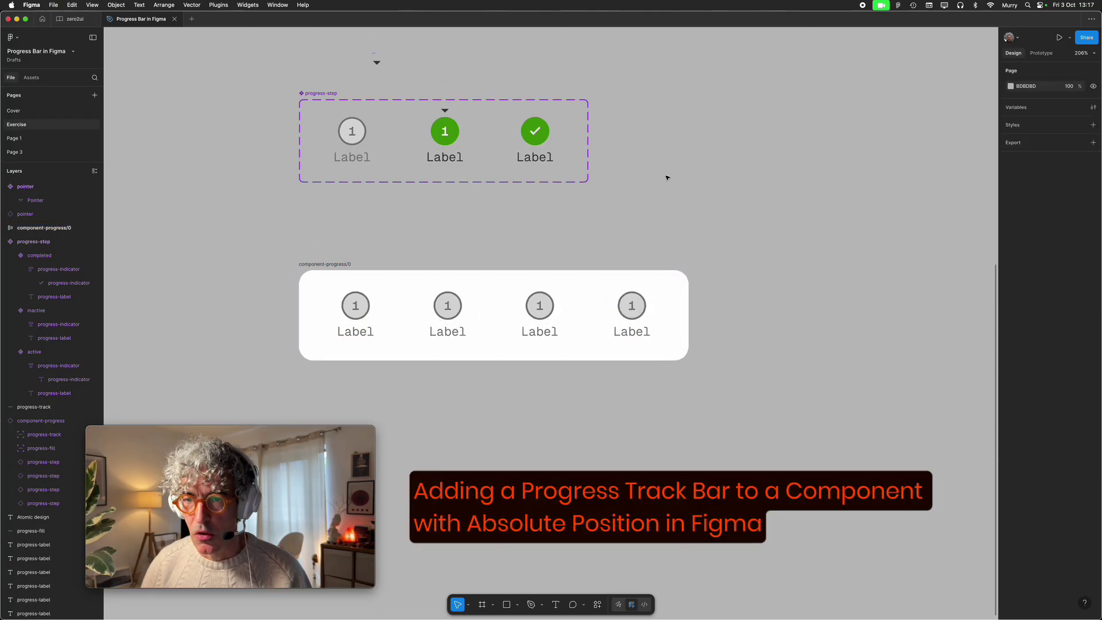
pyautogui.scroll(3, 631, 169)
pyautogui.scroll(-3, 493, 144)
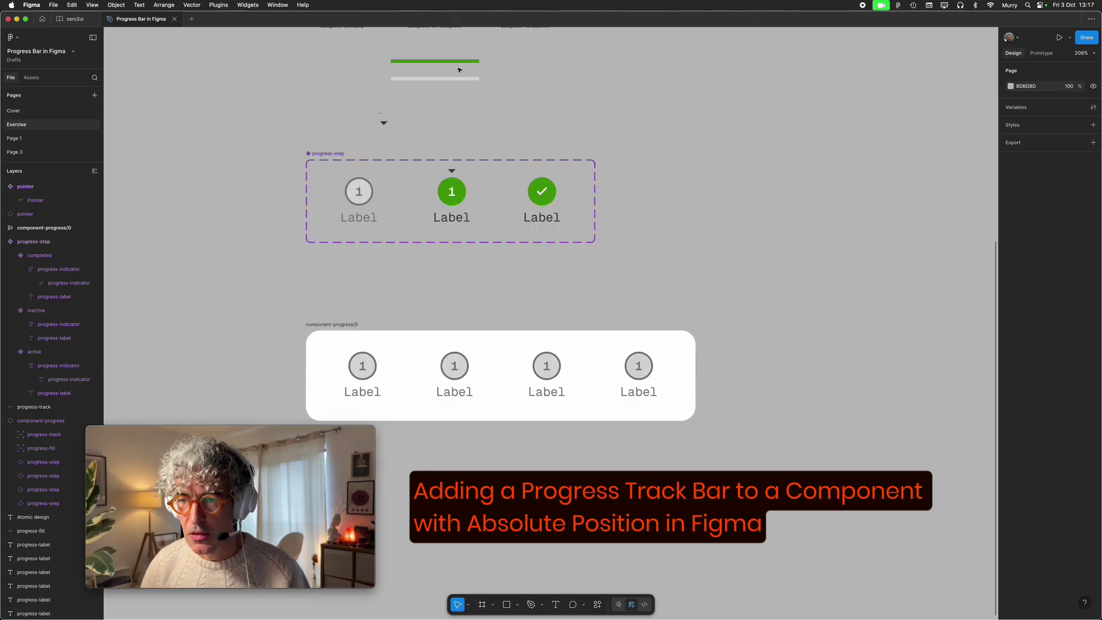
pyautogui.click(432, 79)
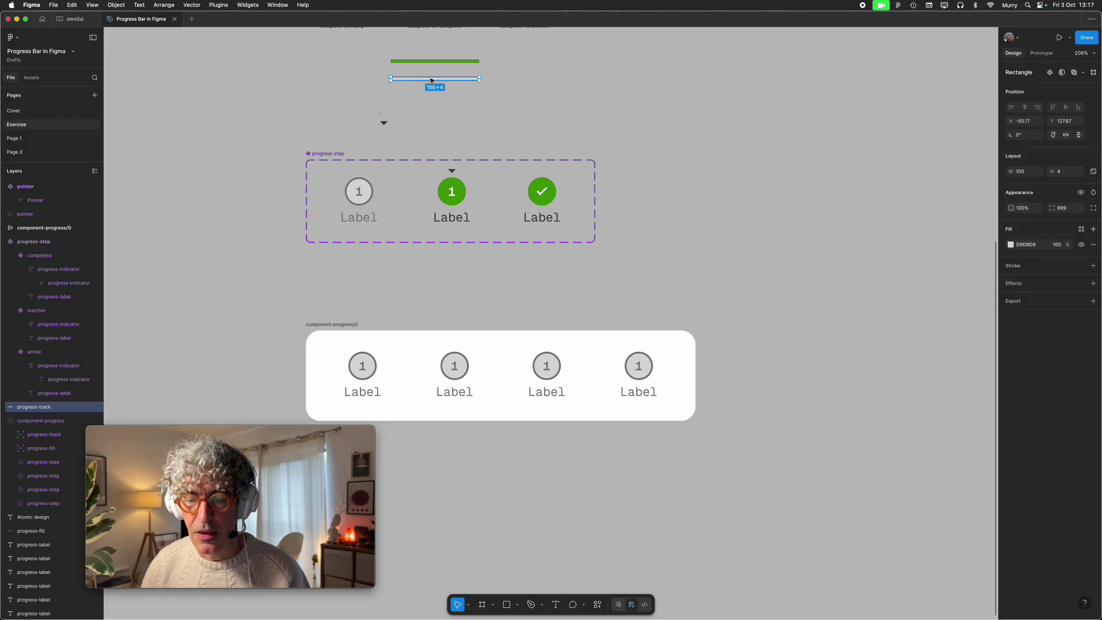
pyautogui.moveTo(432, 80)
pyautogui.mouseDown()
pyautogui.moveTo(450, 308)
pyautogui.moveTo(428, 375)
pyautogui.mouseUp()
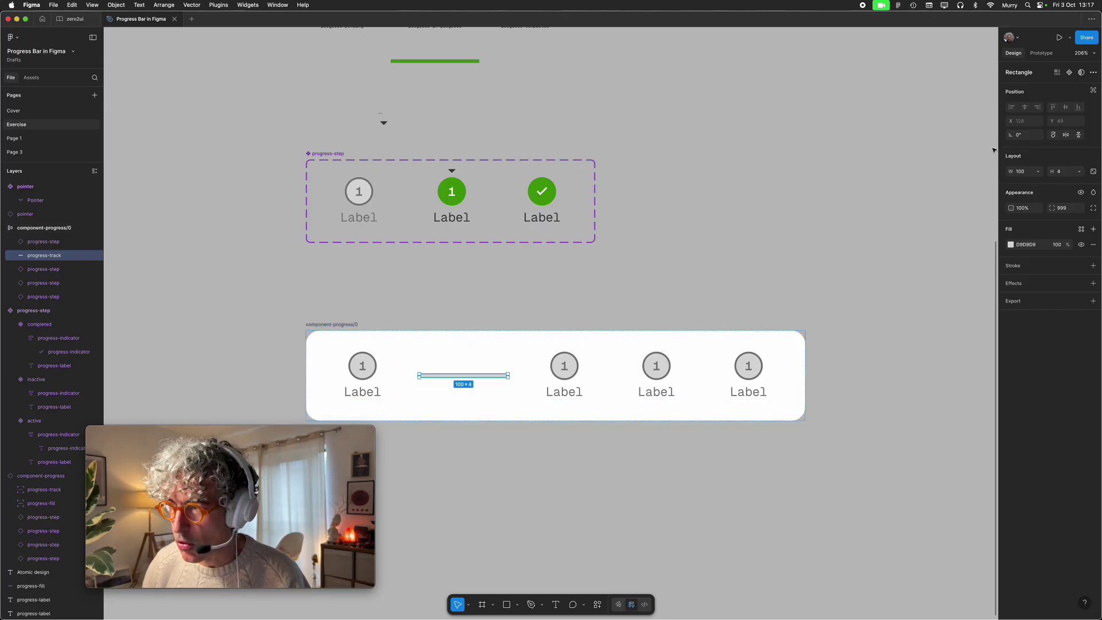
pyautogui.click(450, 58)
pyautogui.moveTo(449, 58); pyautogui.dragTo(497, 381)
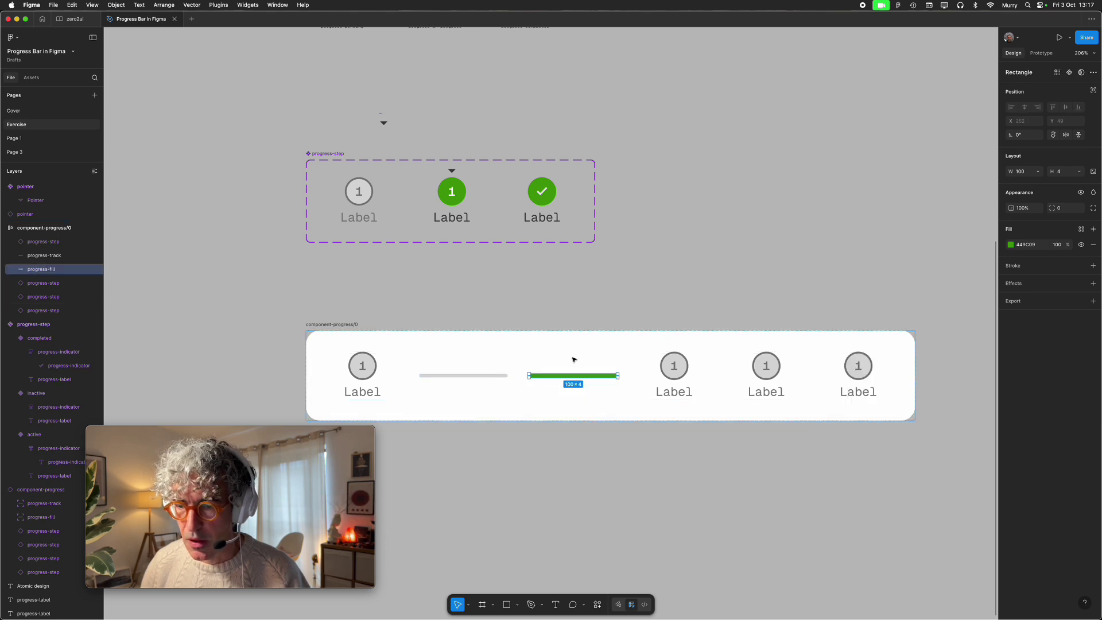
# - Set track and fill to ignore auto layout, fitting the track from the first to the last step
pyautogui.click(466, 376)
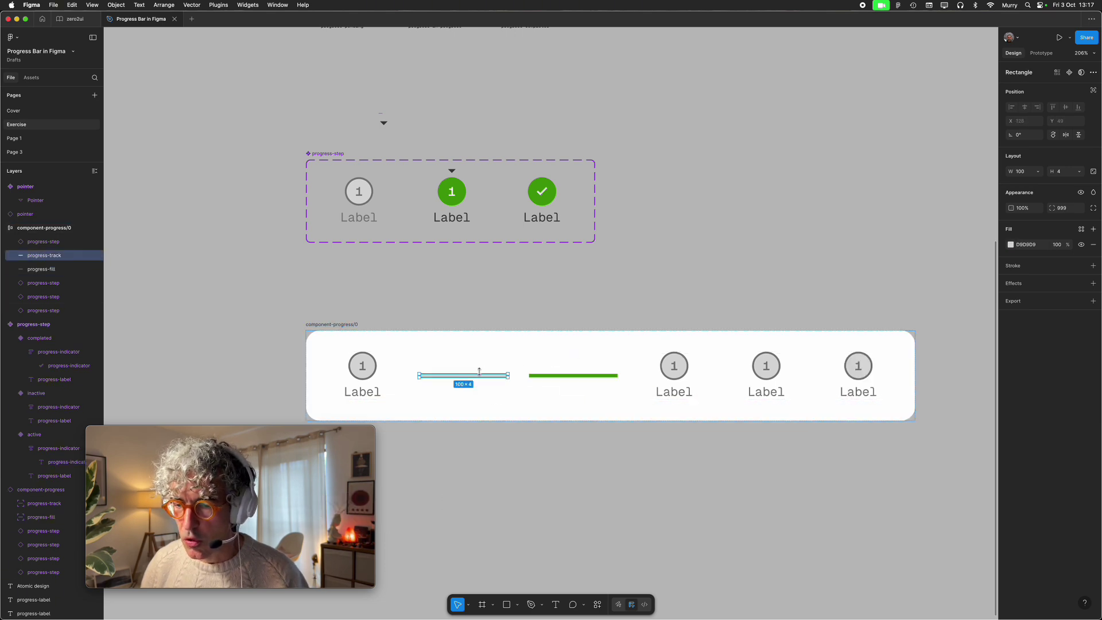
pyautogui.click(1093, 90)
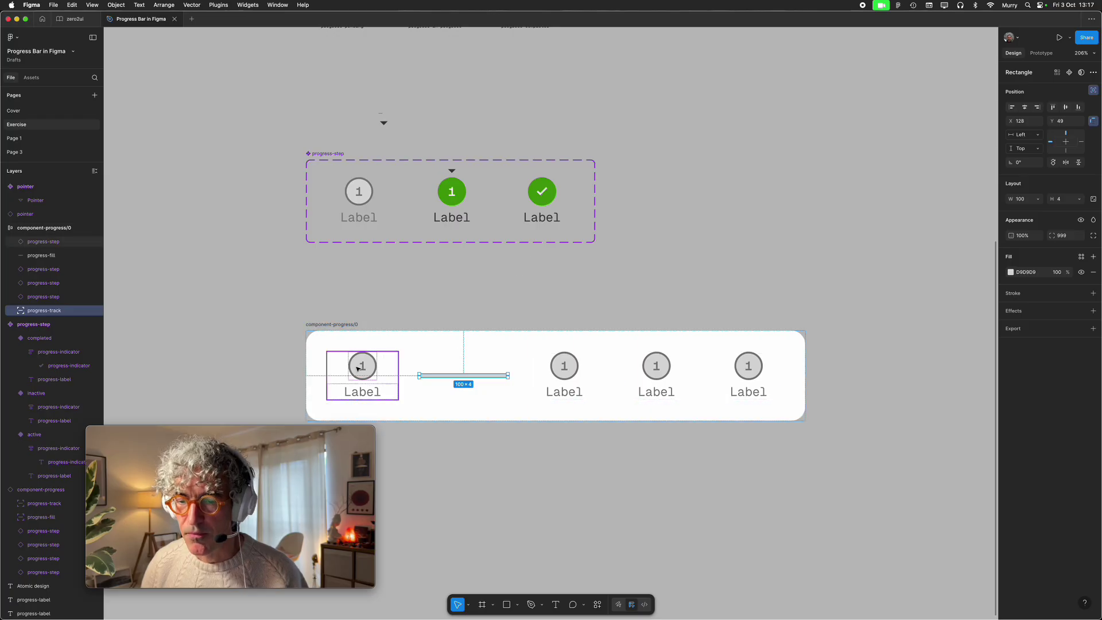
pyautogui.moveTo(446, 374); pyautogui.dragTo(377, 369)
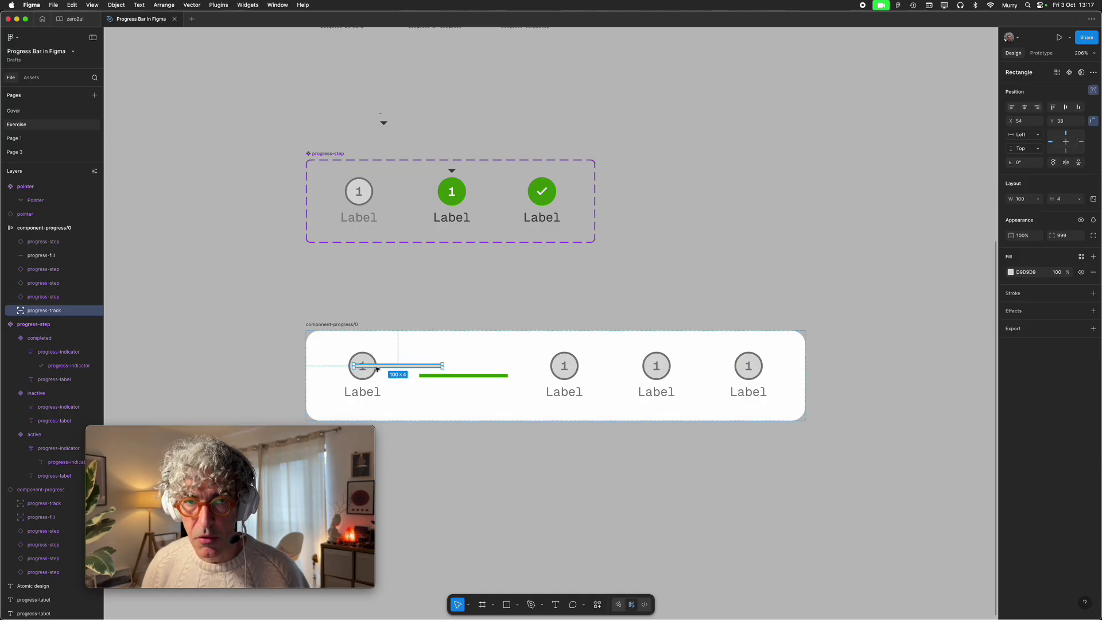
pyautogui.moveTo(443, 366); pyautogui.dragTo(750, 372)
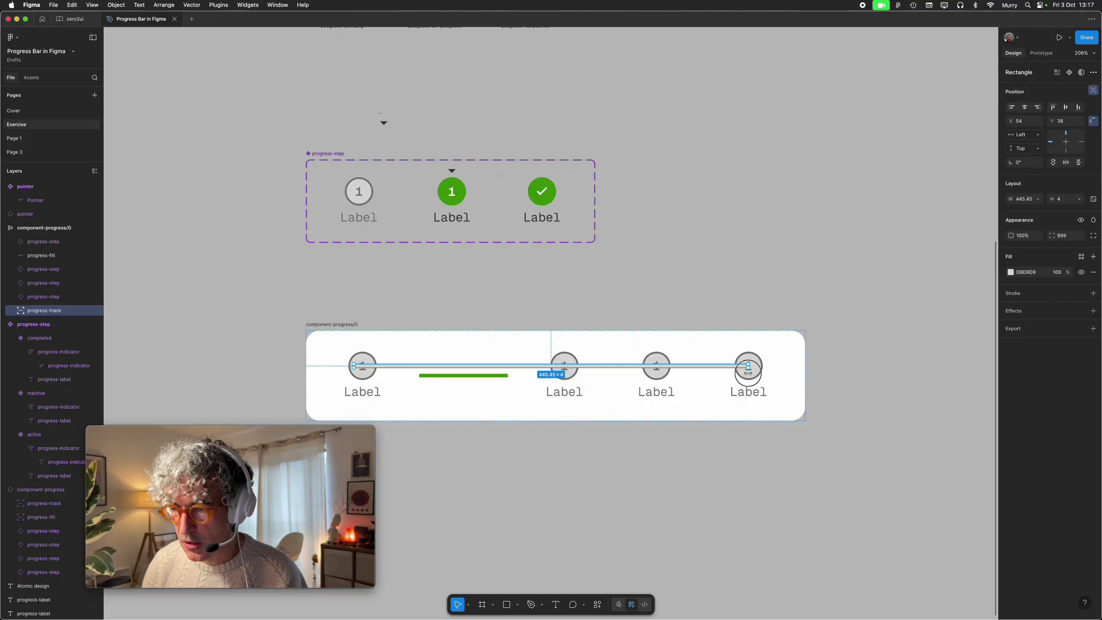
pyautogui.click(478, 375)
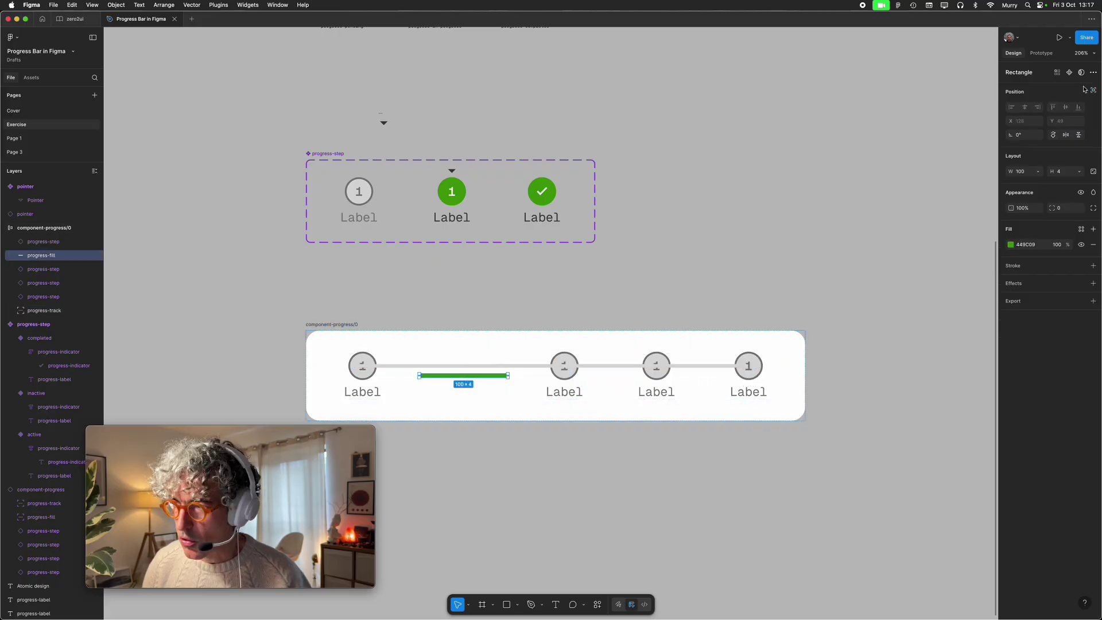
pyautogui.click(1093, 90)
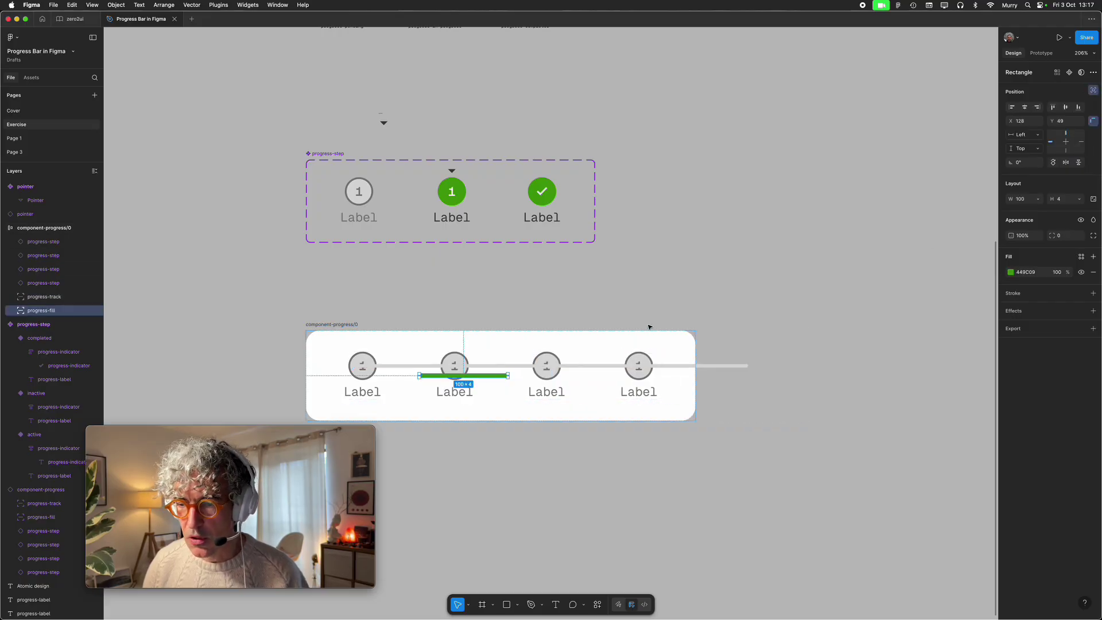
pyautogui.click(746, 366)
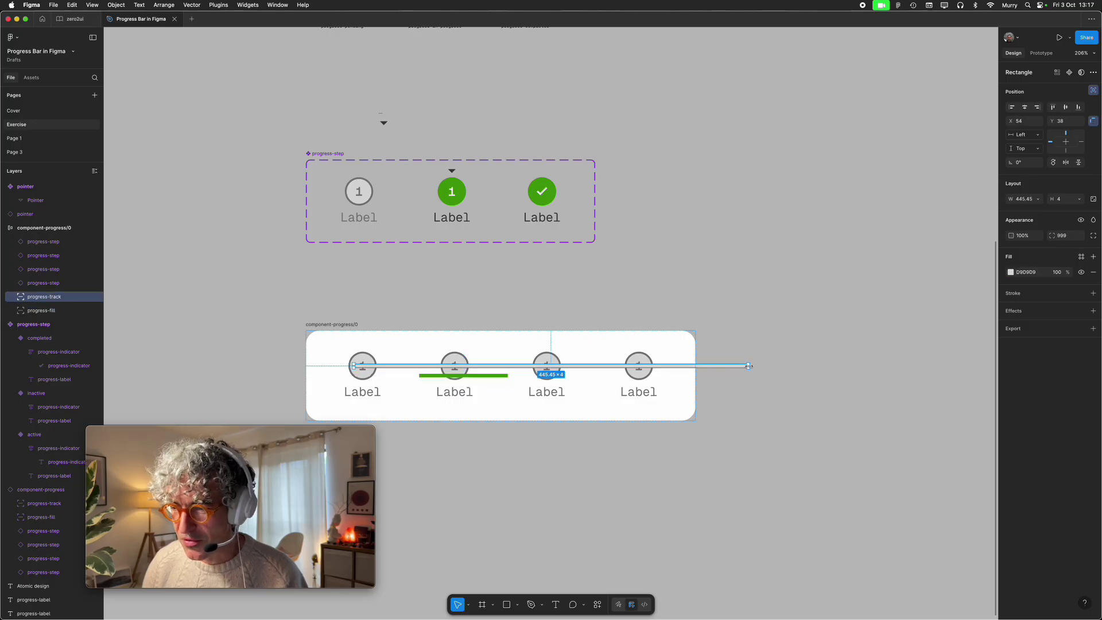
pyautogui.moveTo(748, 366); pyautogui.dragTo(637, 365)
# - Send the grey track and green fill behind the step circles, then zoom out
pyautogui.scroll(5, 679, 246)
pyautogui.click(556, 275)
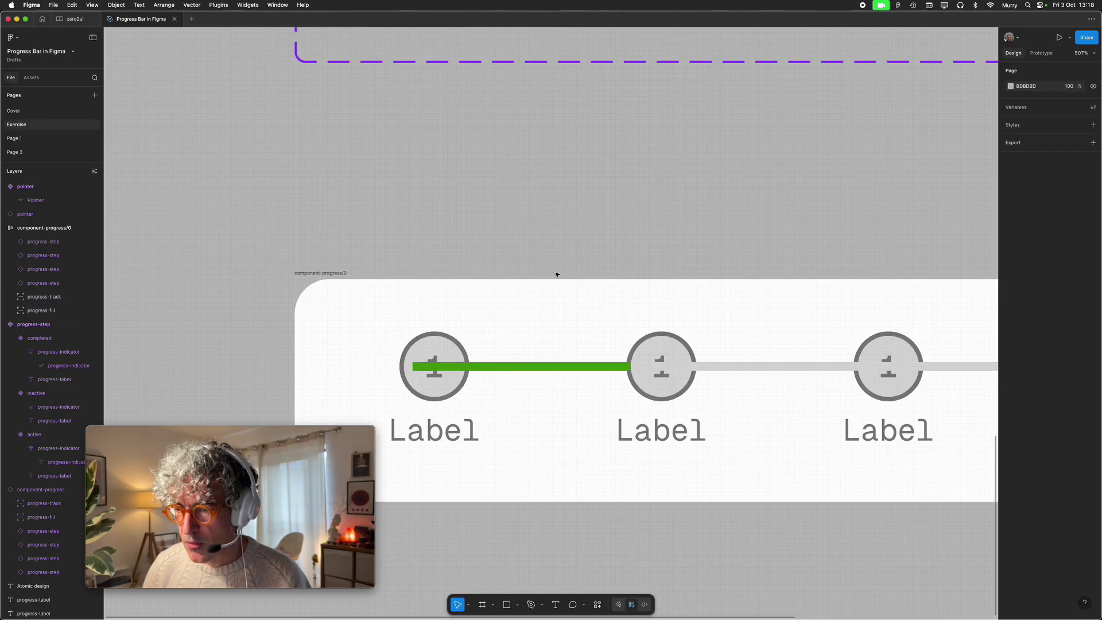
pyautogui.click(574, 366)
pyautogui.keyDown('shift'); pyautogui.click(748, 367); pyautogui.keyUp('shift')
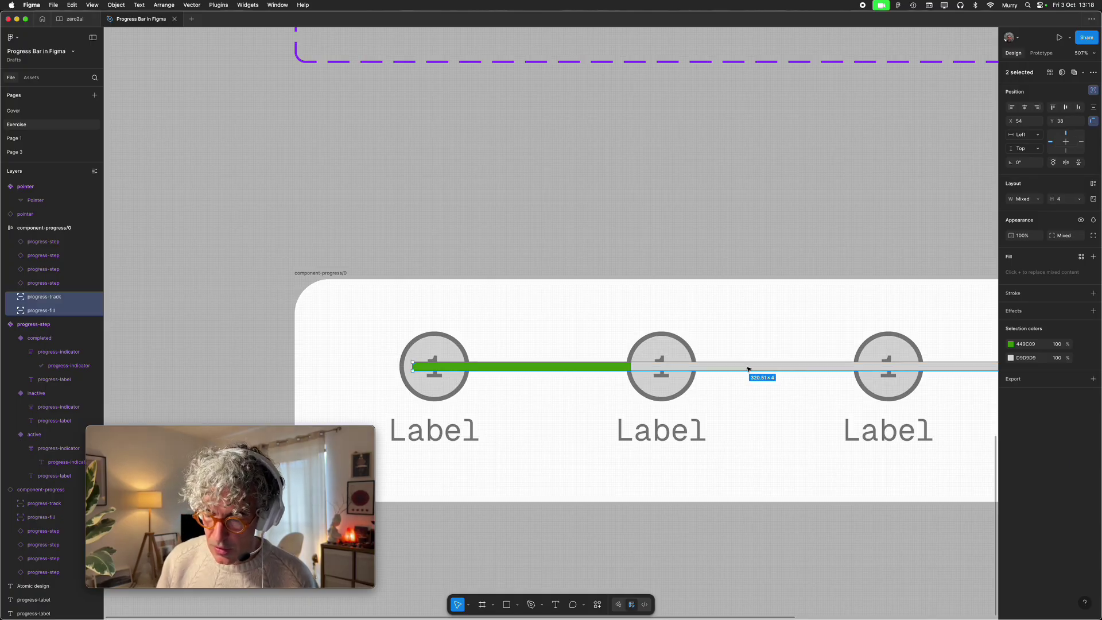
pyautogui.press('alt+super+bracketleft')
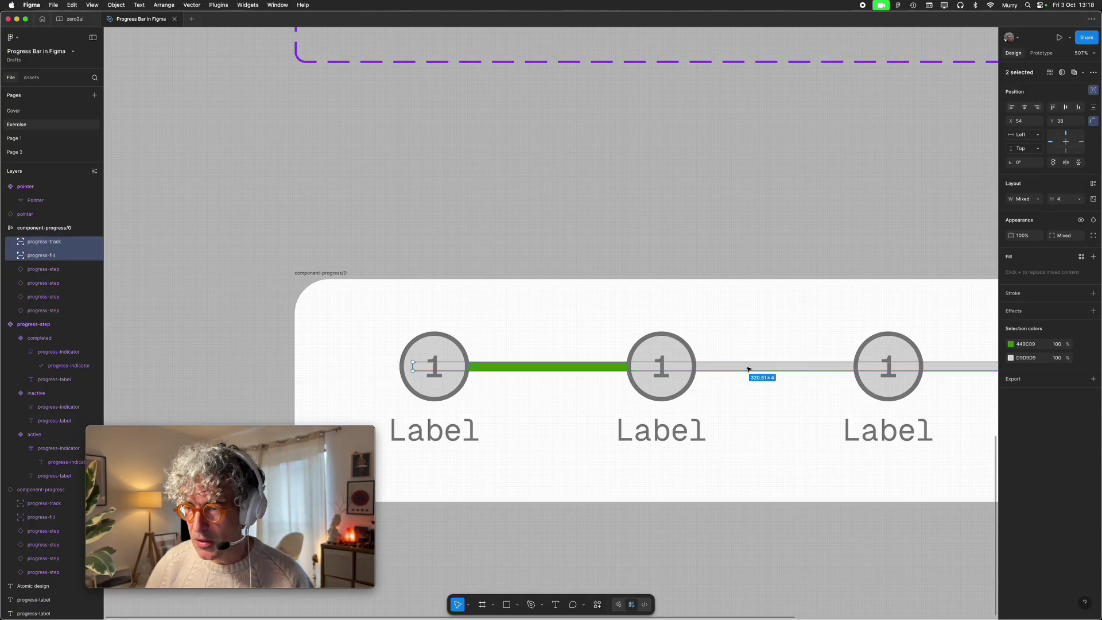
pyautogui.rightClick(748, 370)
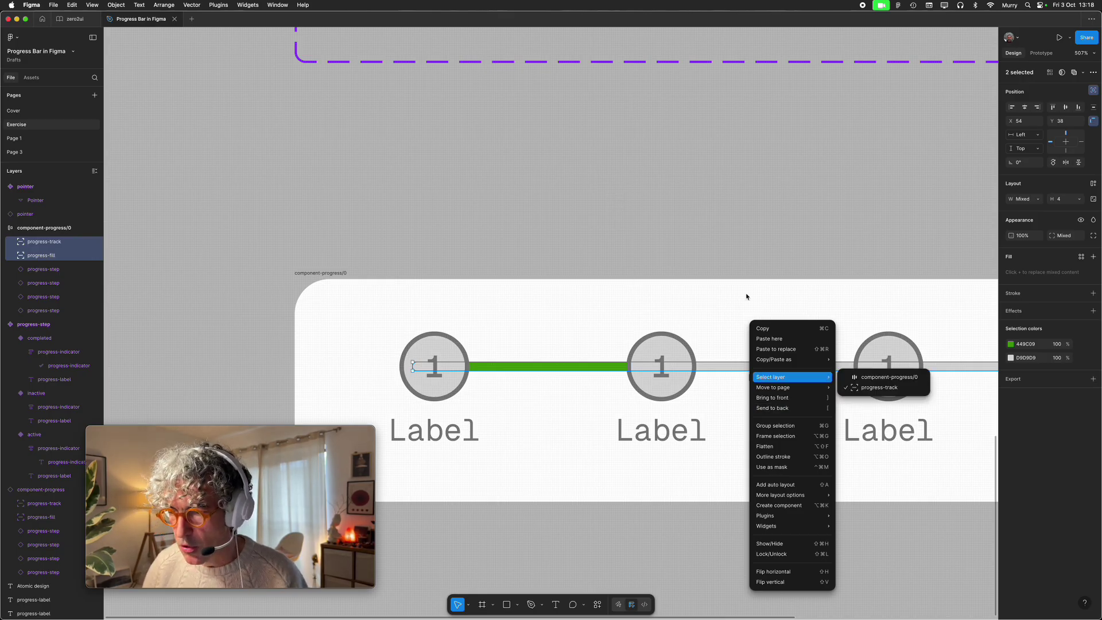
pyautogui.press('Escape')
pyautogui.scroll(-2, 645, 233)
pyautogui.scroll(-5, 645, 234)
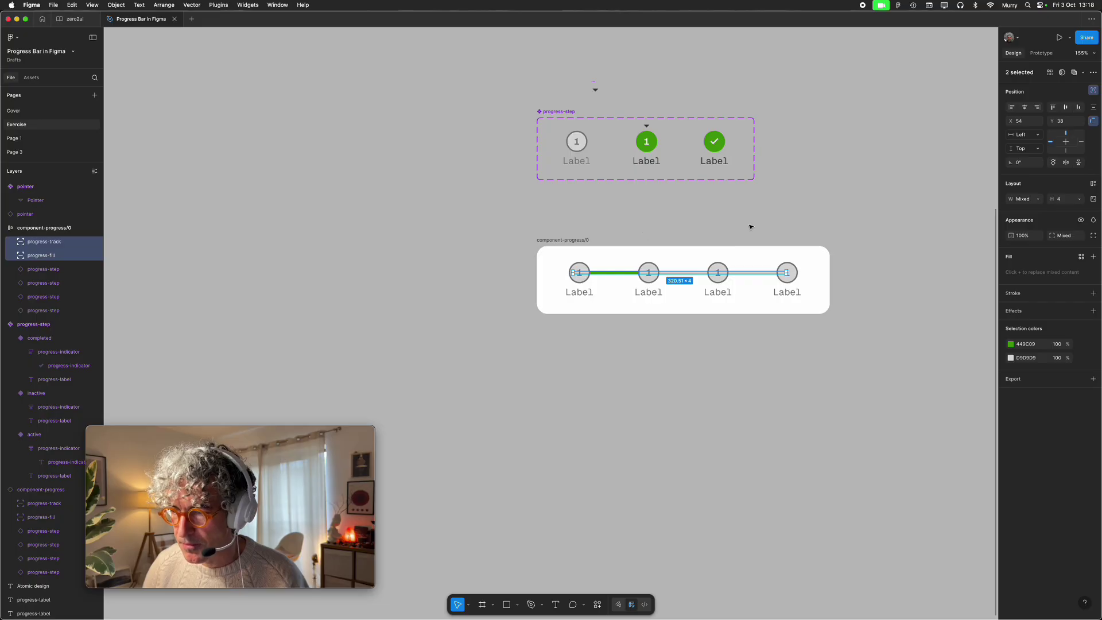
pyautogui.click(787, 217)
# - Select the three variants' Label texts, then inspect the progress bar's third step
pyautogui.hscroll(5, 700, 211)
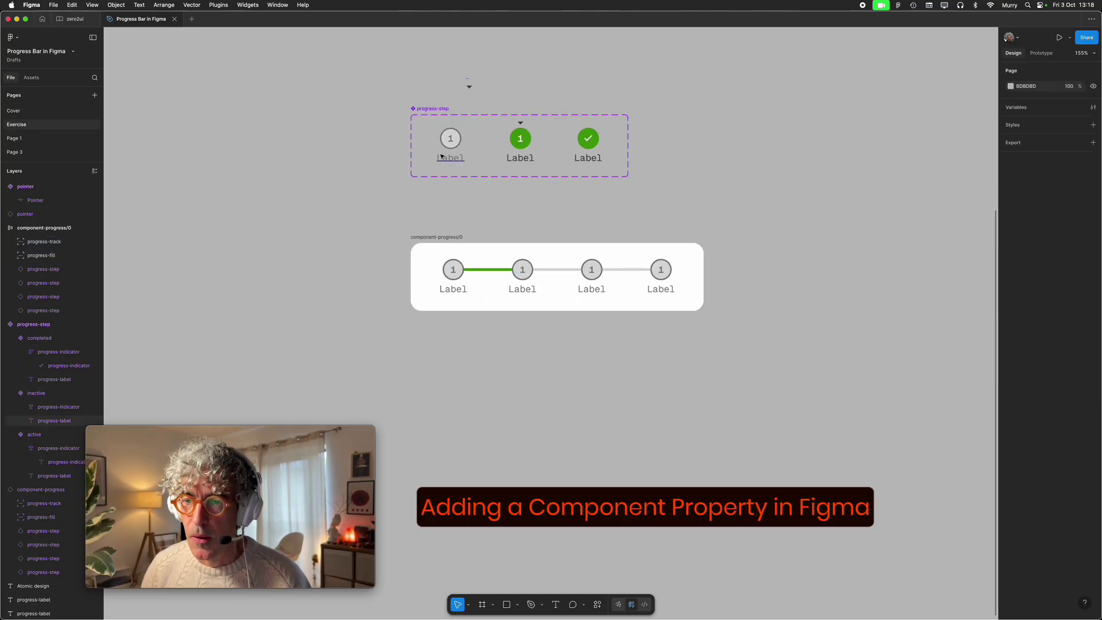
pyautogui.click(450, 158)
pyautogui.click(450, 159)
pyautogui.keyDown('shift'); pyautogui.click(534, 159); pyautogui.keyUp('shift')
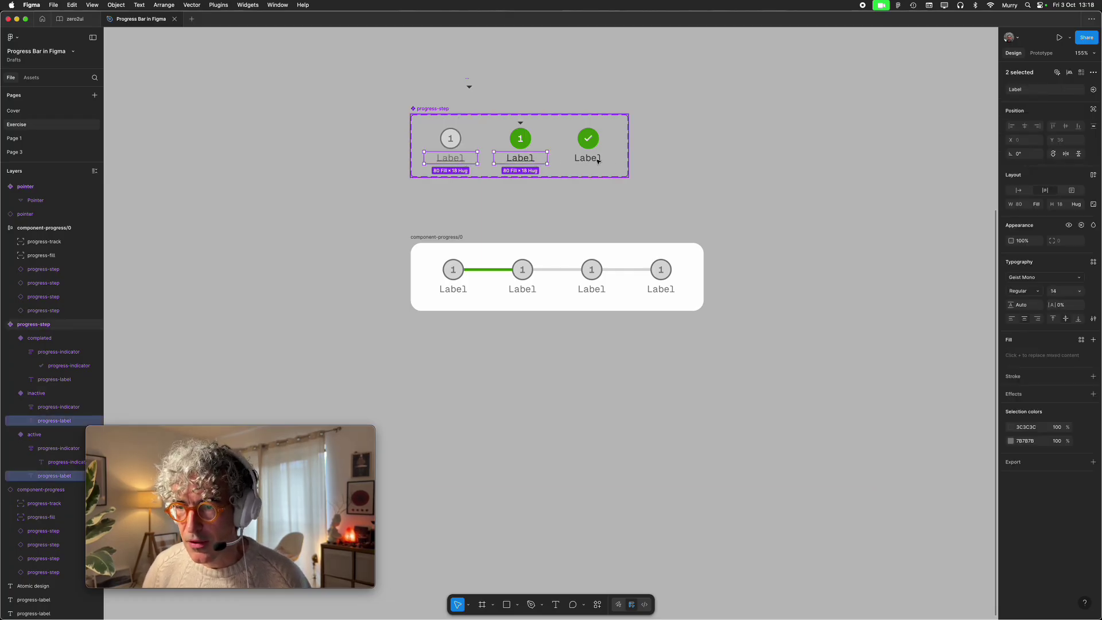
pyautogui.keyDown('shift'); pyautogui.click(596, 160); pyautogui.keyUp('shift')
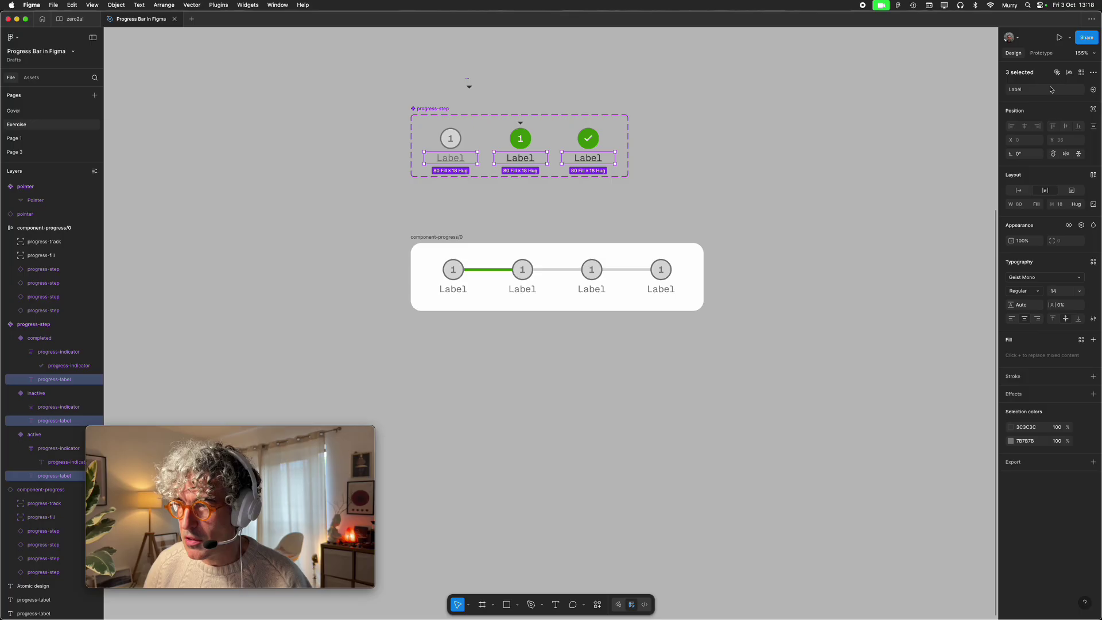
pyautogui.click(806, 167)
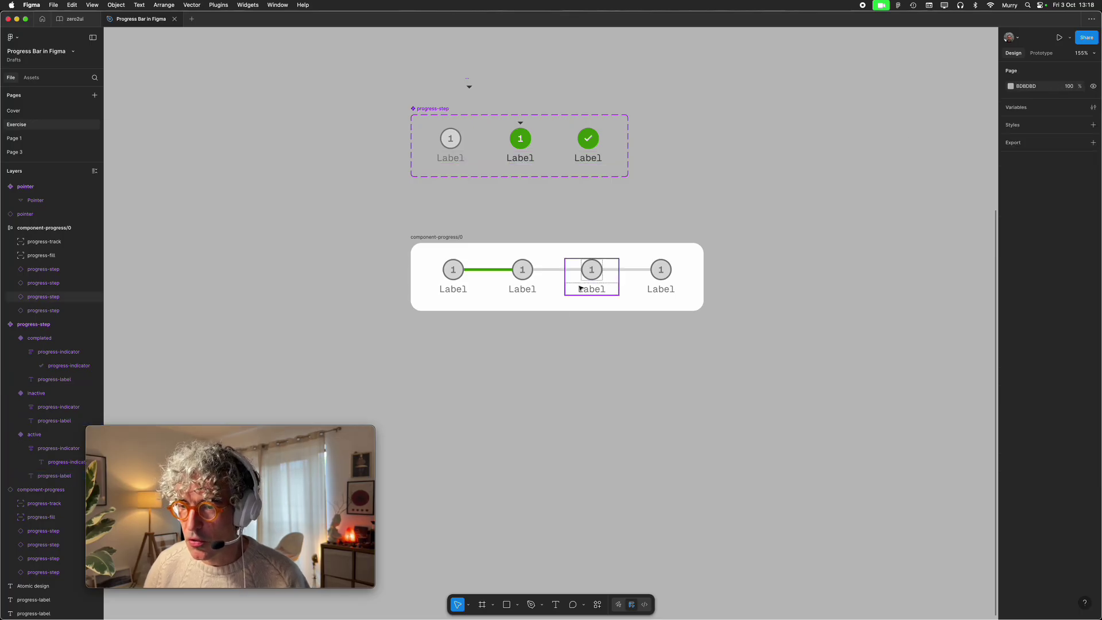
pyautogui.click(591, 275)
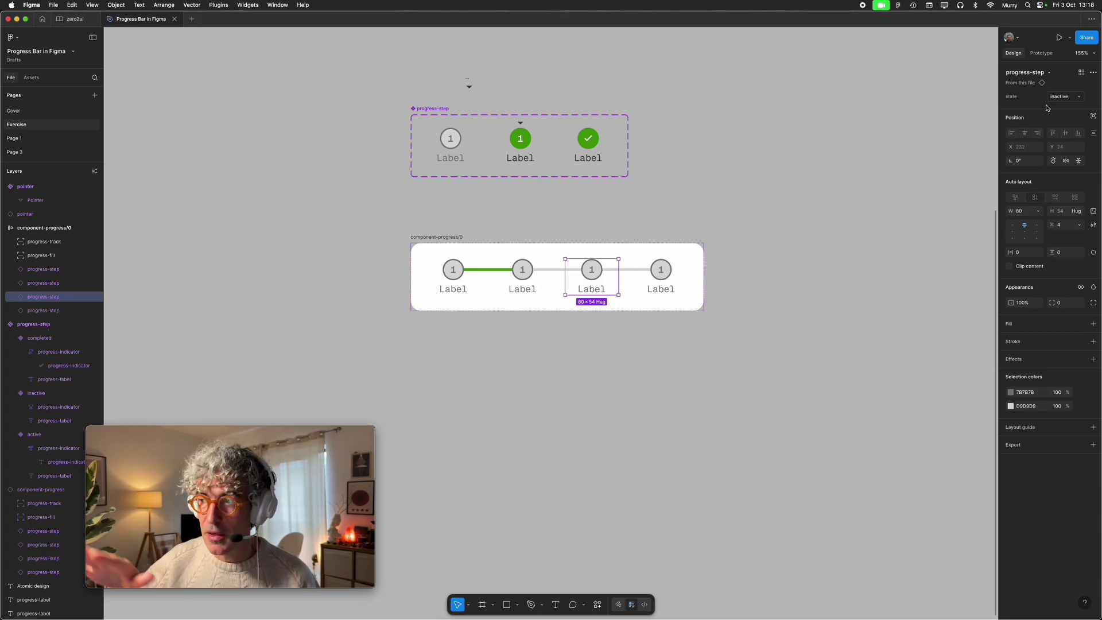
pyautogui.click(716, 96)
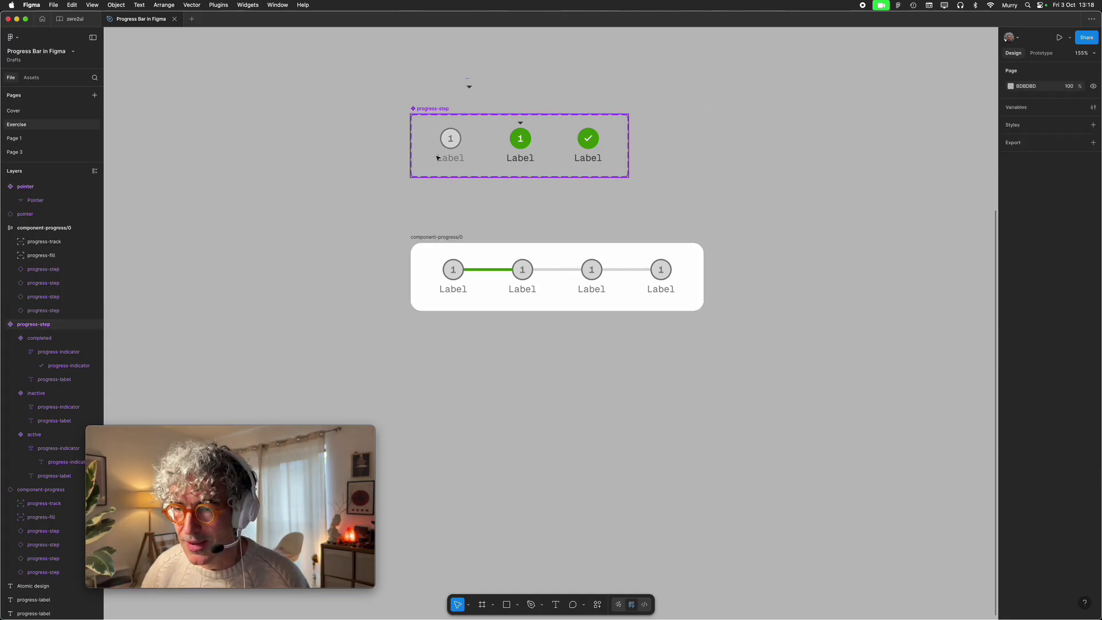
# - Bind the inactive, active and completed Label texts to a new text property named input
pyautogui.keyDown('super'); pyautogui.click(450, 158); pyautogui.keyUp('super')
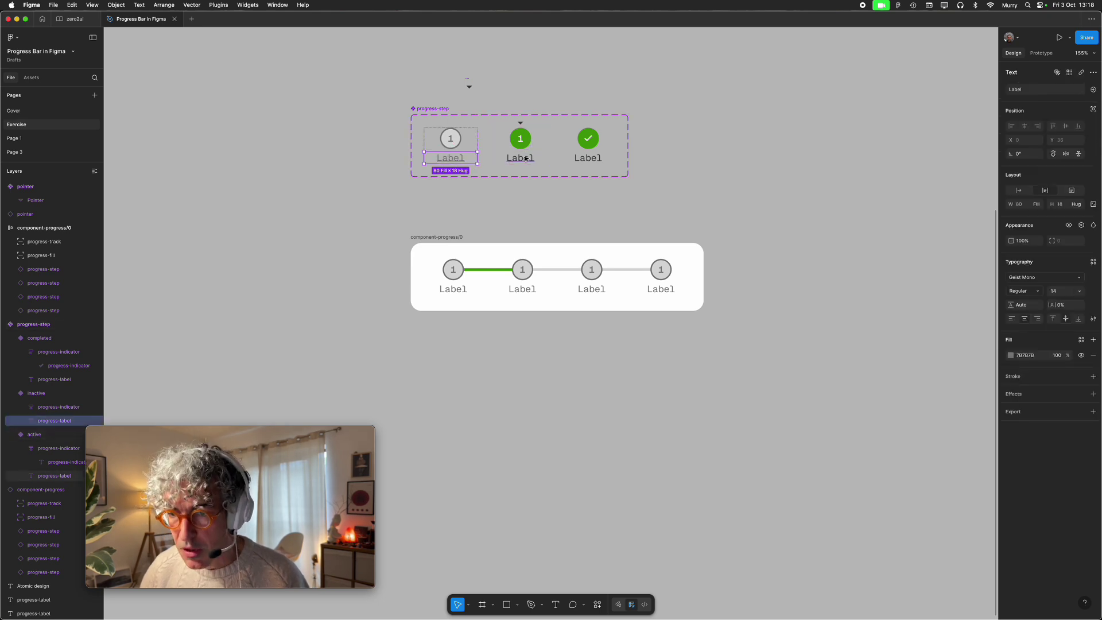
pyautogui.keyDown('shift'); pyautogui.keyDown('super'); pyautogui.click(526, 159); pyautogui.keyUp('super'); pyautogui.keyUp('shift')
pyautogui.keyDown('shift'); pyautogui.keyDown('super'); pyautogui.click(600, 157); pyautogui.keyUp('super'); pyautogui.keyUp('shift')
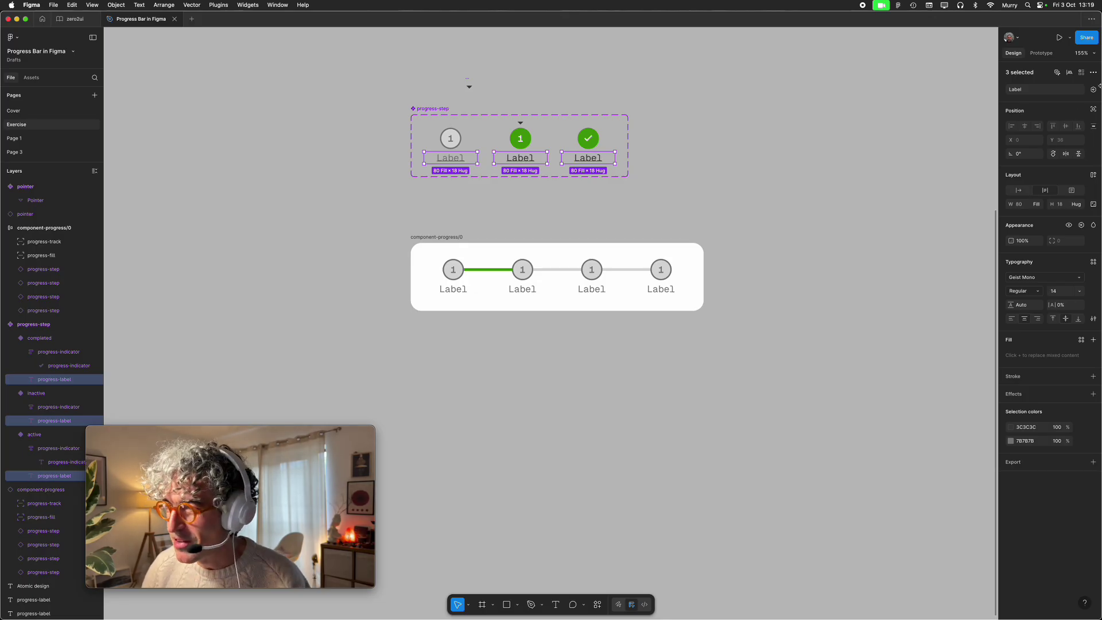
pyautogui.click(1093, 89)
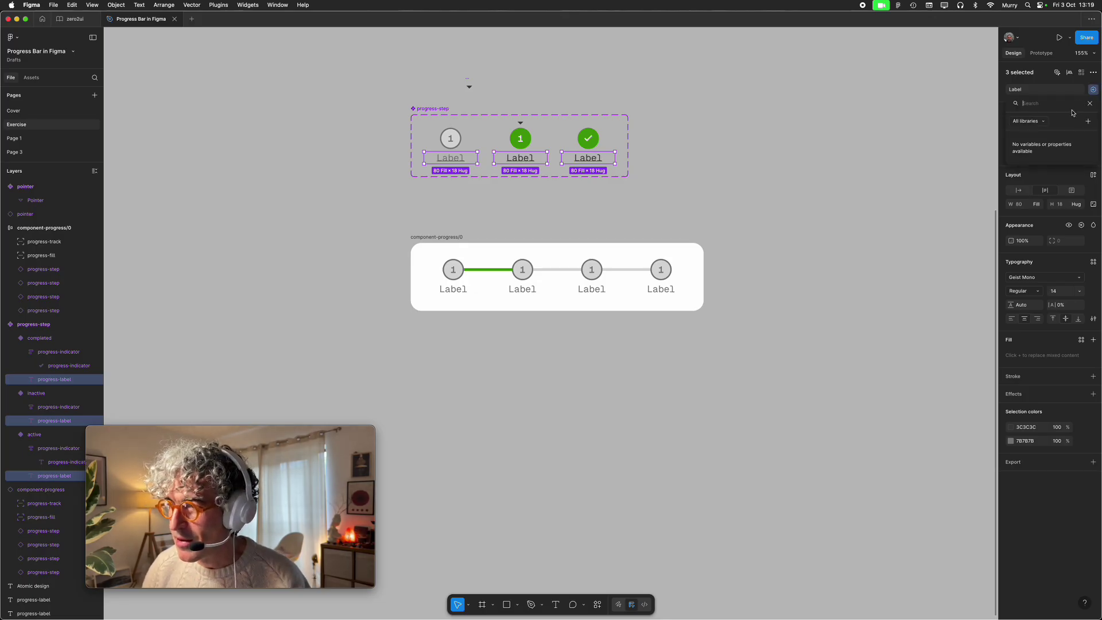
pyautogui.click(1088, 122)
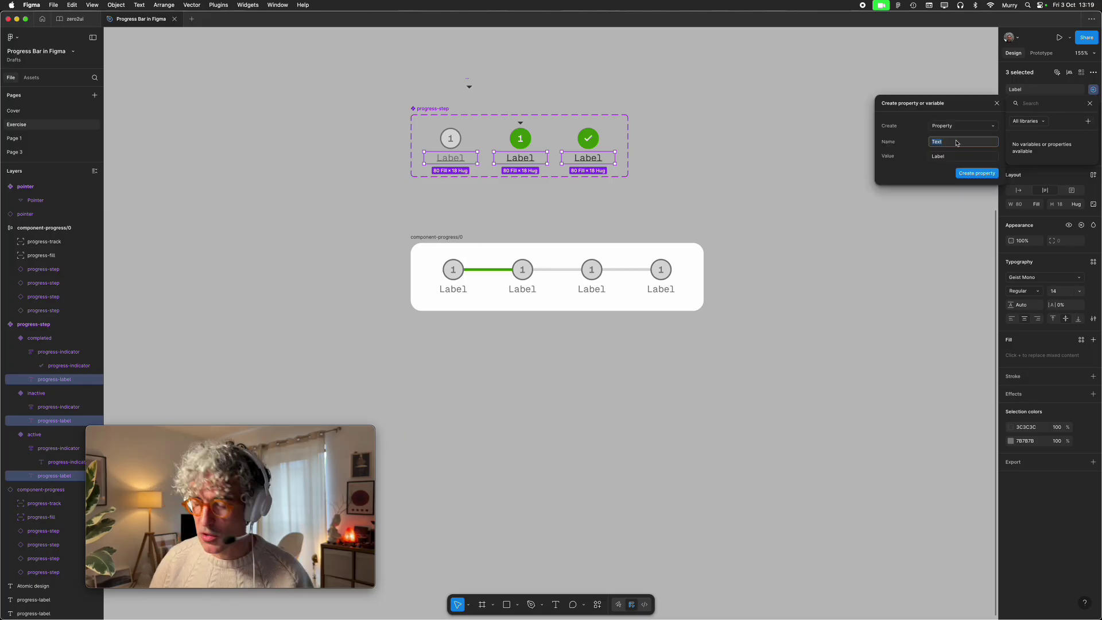
pyautogui.press('BackSpace')
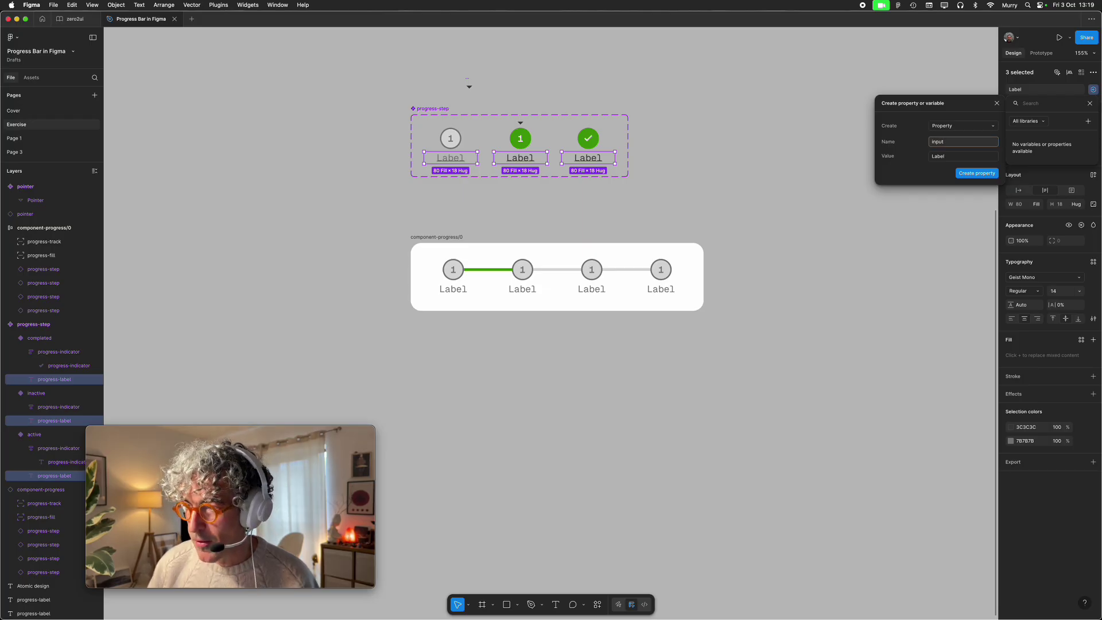
pyautogui.press('Return')
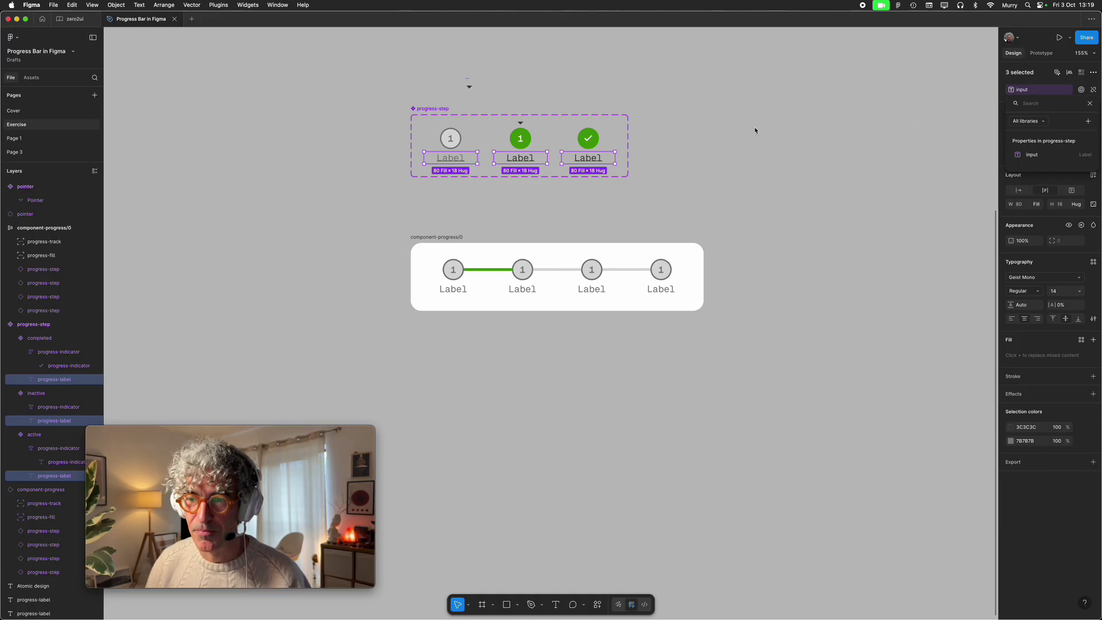
pyautogui.press('Escape')
# - Set the inactive and active step number texts to Fill width instead of Hug
pyautogui.click(452, 82)
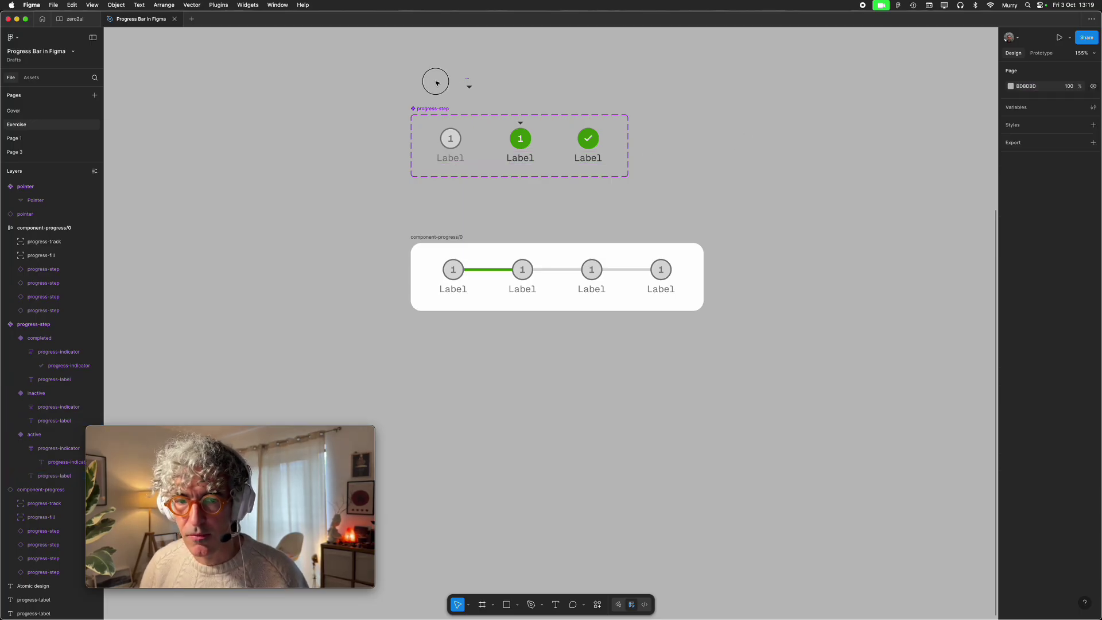
pyautogui.doubleClick(450, 139)
pyautogui.click(451, 142)
pyautogui.keyDown('shift'); pyautogui.click(521, 142); pyautogui.keyUp('shift')
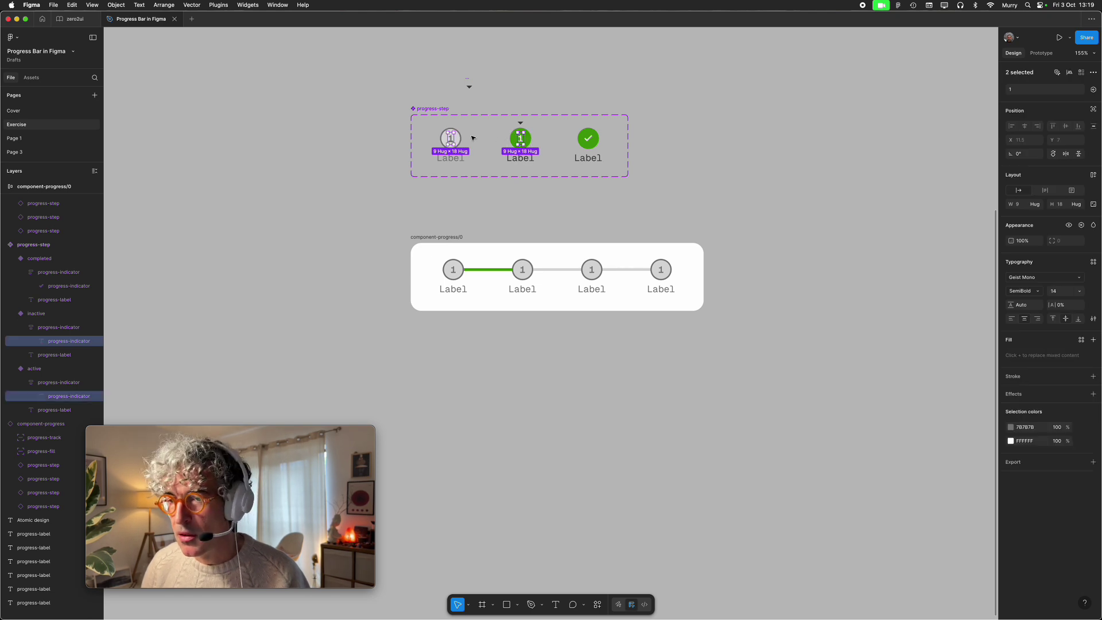
pyautogui.scroll(10, 472, 138)
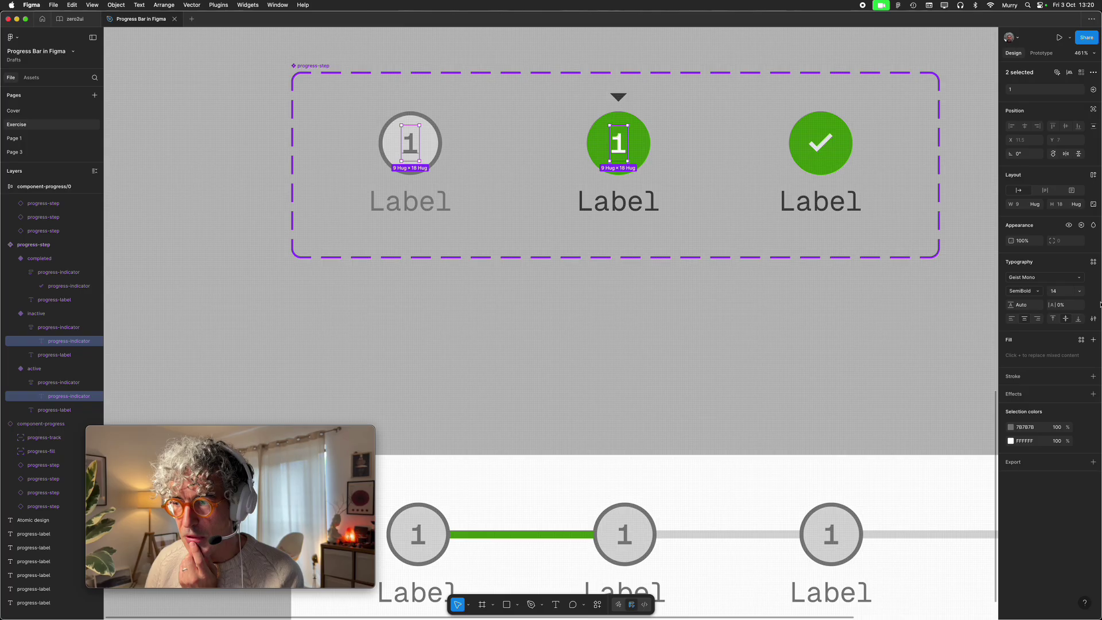
pyautogui.click(1035, 204)
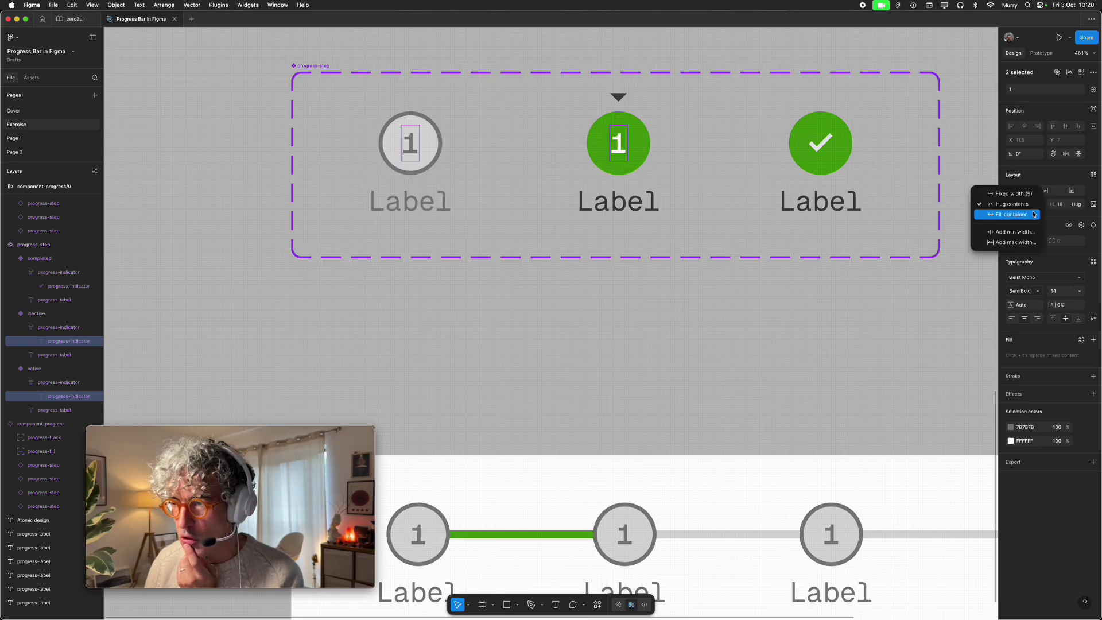
pyautogui.click(1034, 213)
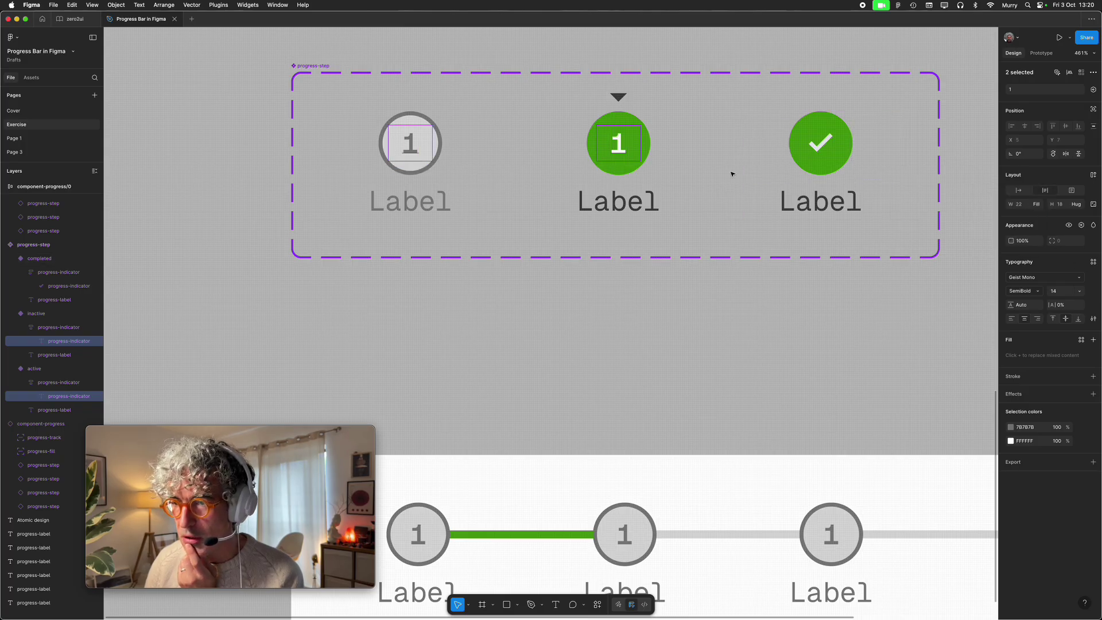
# - Test-edit the numbers to 9 and 7, then undo both back to 1
pyautogui.doubleClick(623, 148)
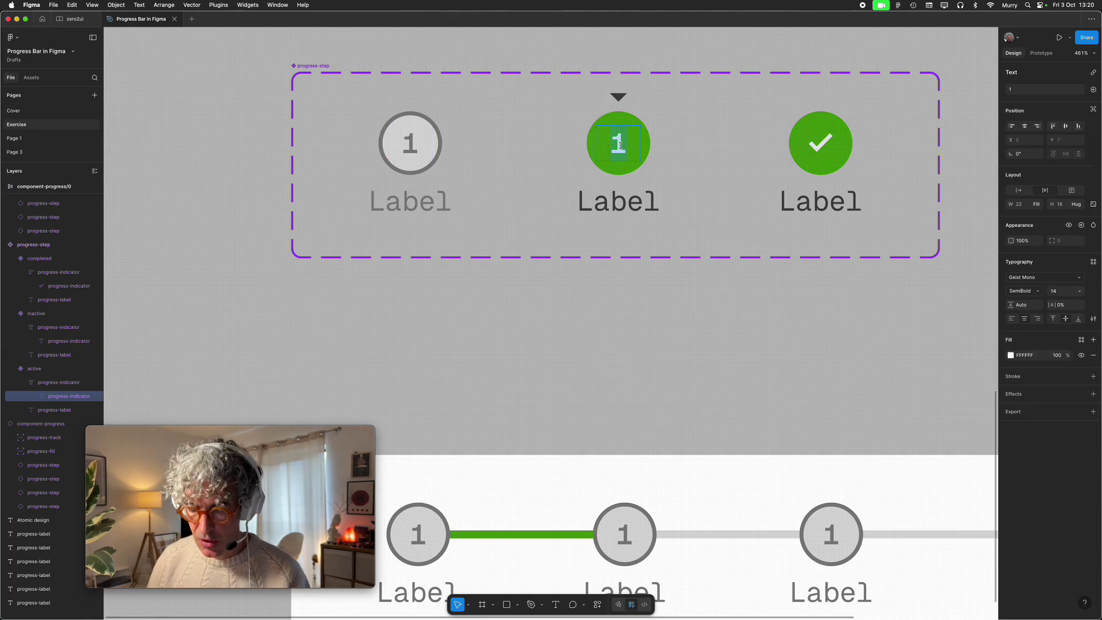
pyautogui.write('9')
pyautogui.doubleClick(409, 147)
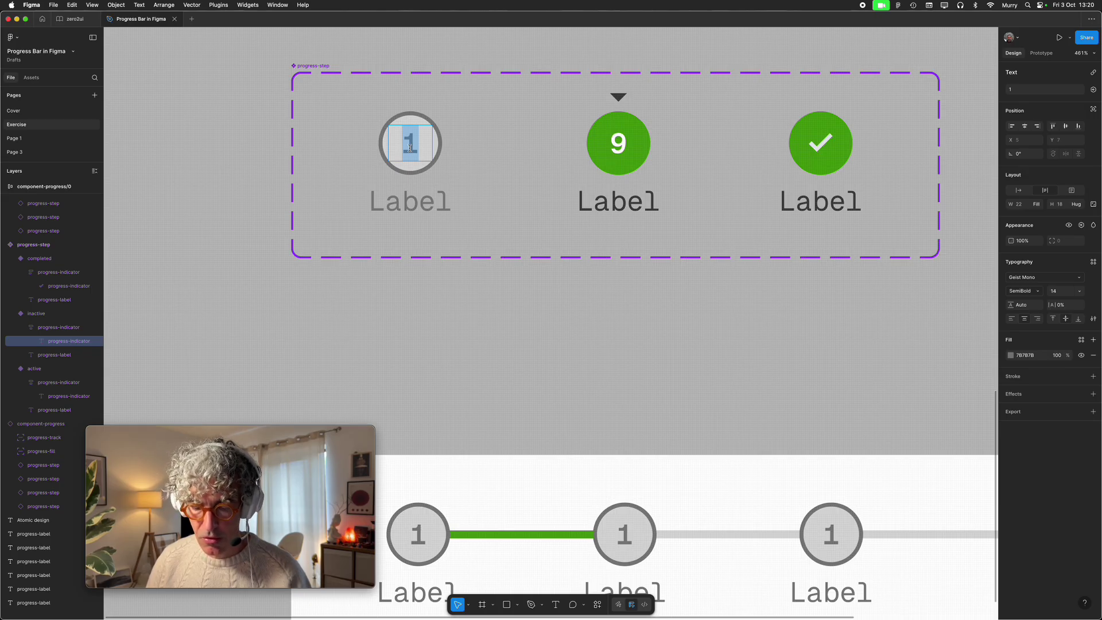
pyautogui.write('7')
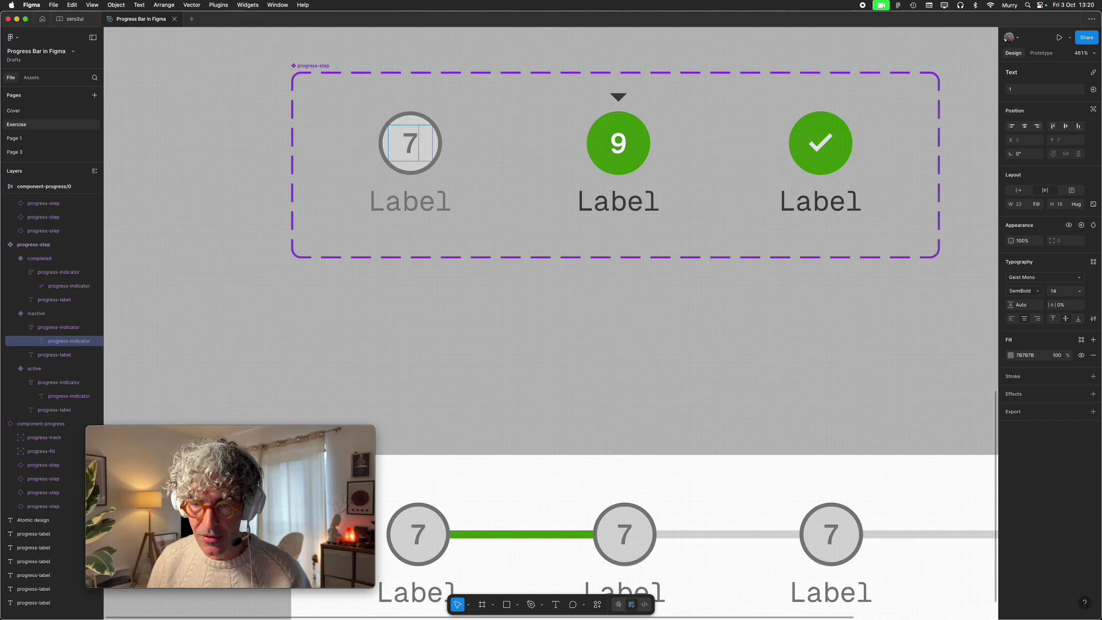
pyautogui.hotkey('ctrl', 'z')
pyautogui.hotkey('ctrl', 'z')
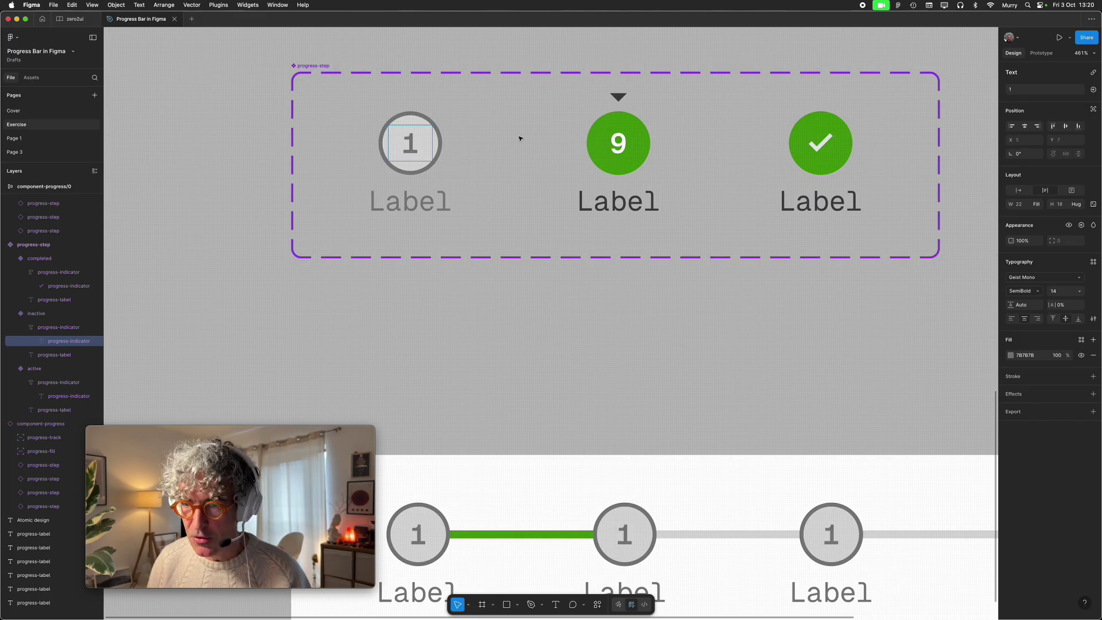
pyautogui.hotkey('ctrl', 'z')
pyautogui.press('Escape')
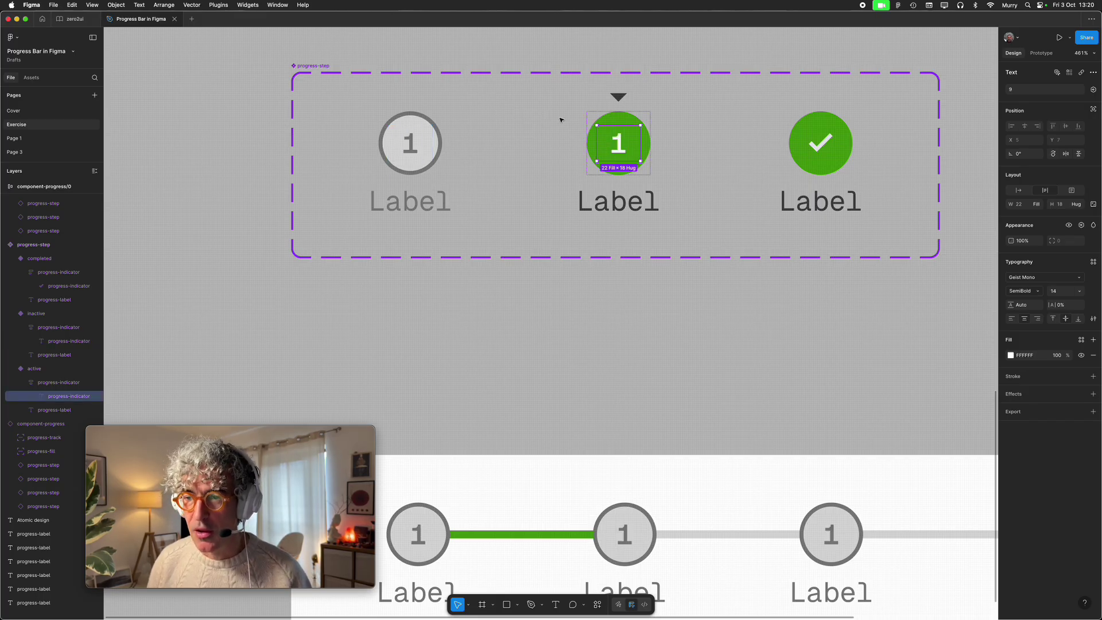
# - Bind the inactive step's number text to a new text property named progress-step
pyautogui.keyDown('shift'); pyautogui.click(412, 146); pyautogui.keyUp('shift')
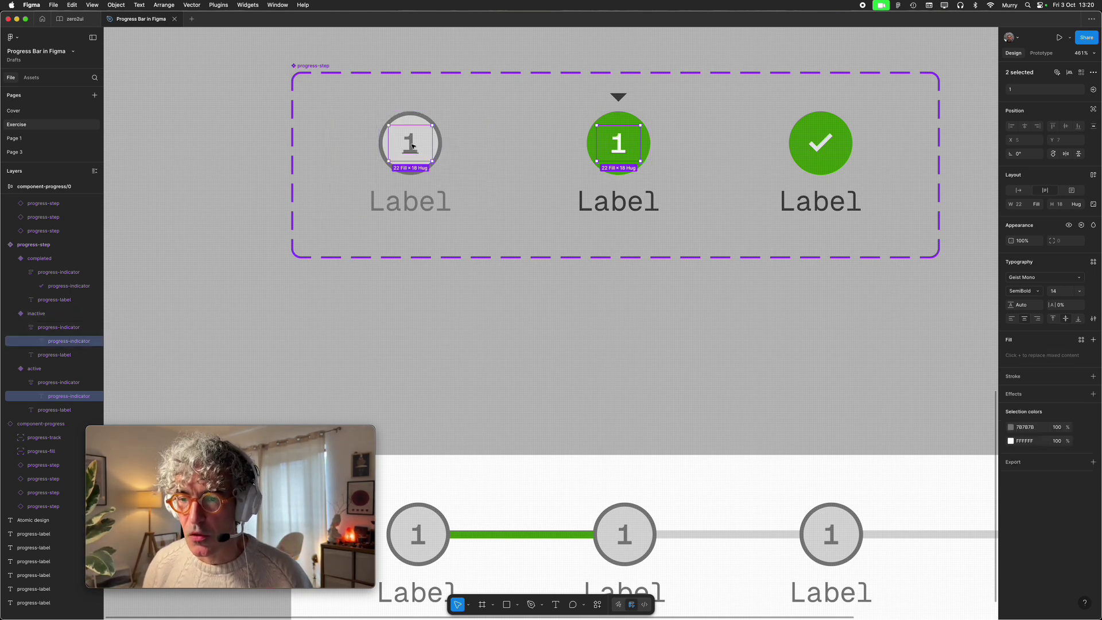
pyautogui.click(1093, 90)
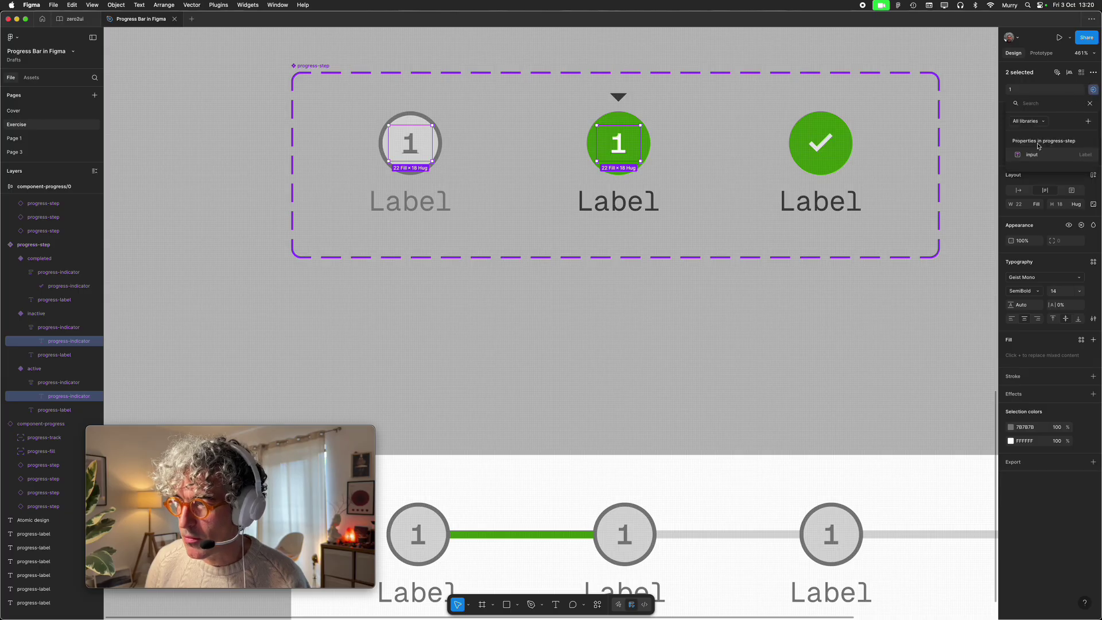
pyautogui.click(1087, 122)
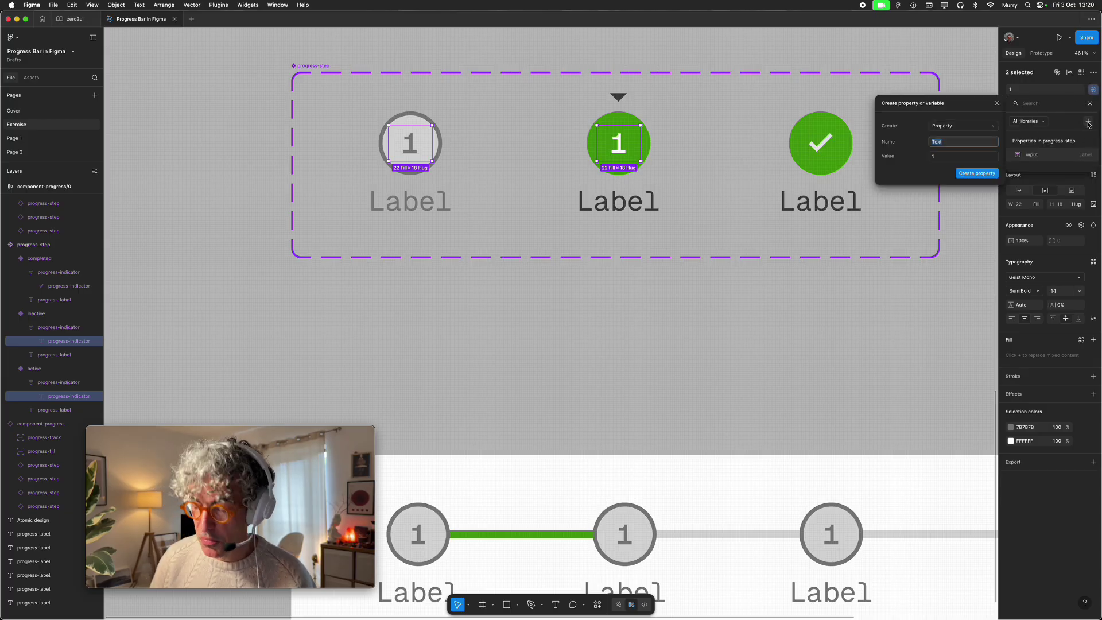
pyautogui.write('pro')
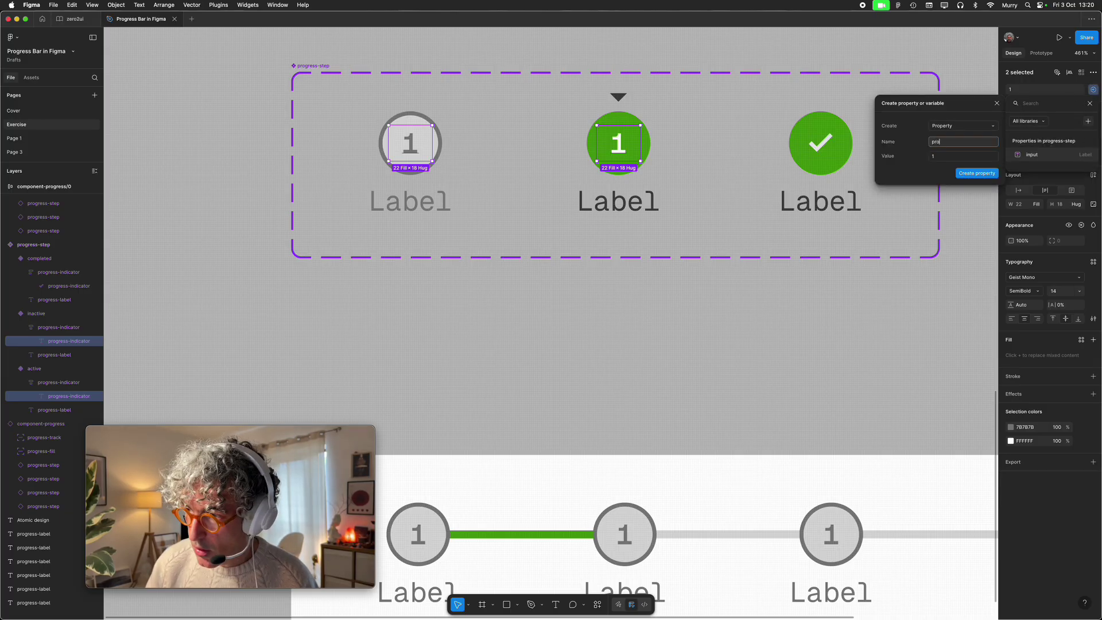
pyautogui.write('gress-step')
pyautogui.press('Return')
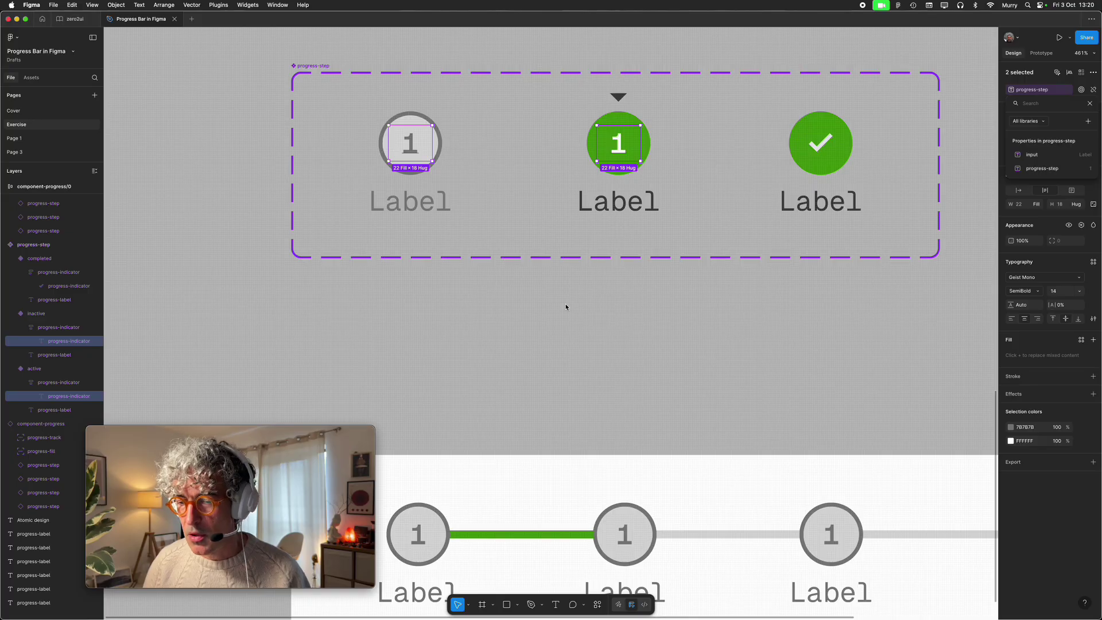
pyautogui.scroll(-5, 566, 304)
pyautogui.scroll(-5, 591, 250)
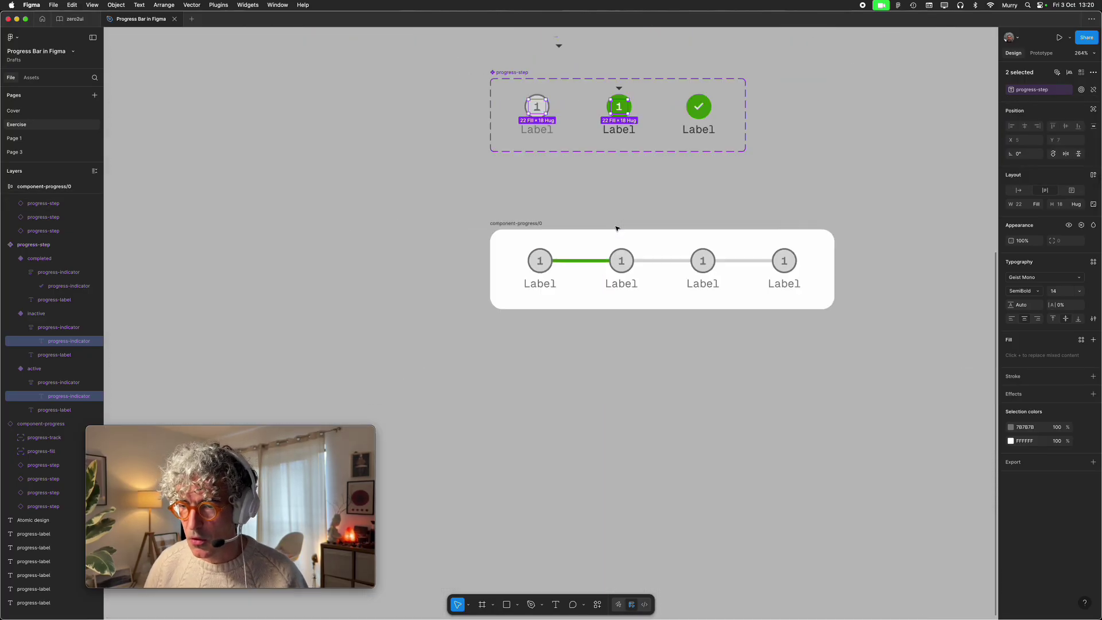
pyautogui.scroll(-5, 615, 228)
# - Select all four steps inside the progress bar and confirm a shared step number
pyautogui.click(656, 236)
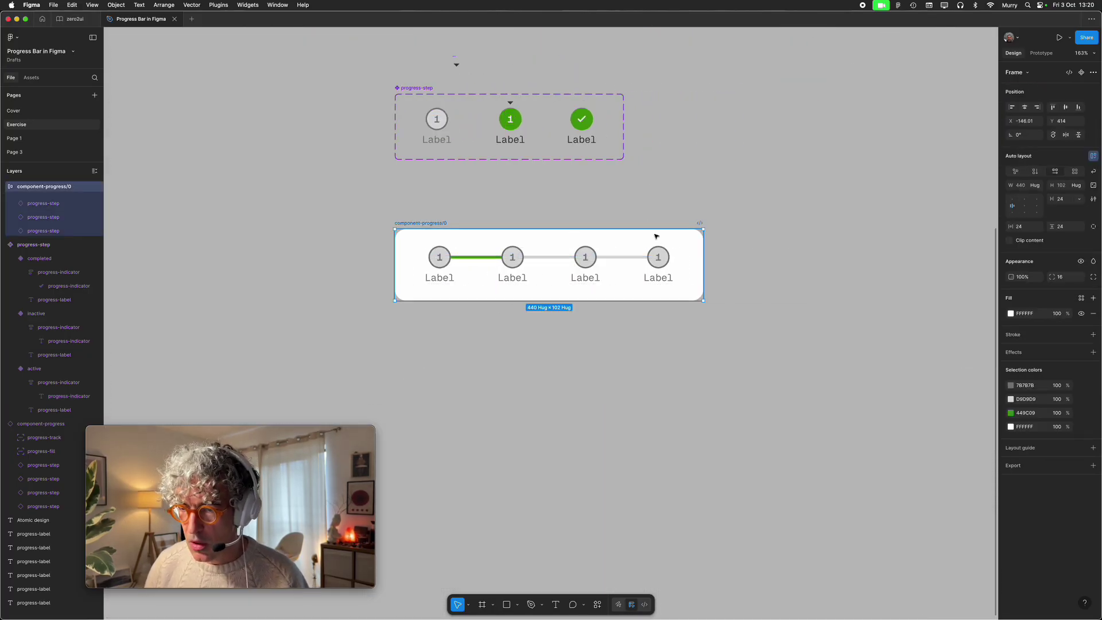
pyautogui.press('Return')
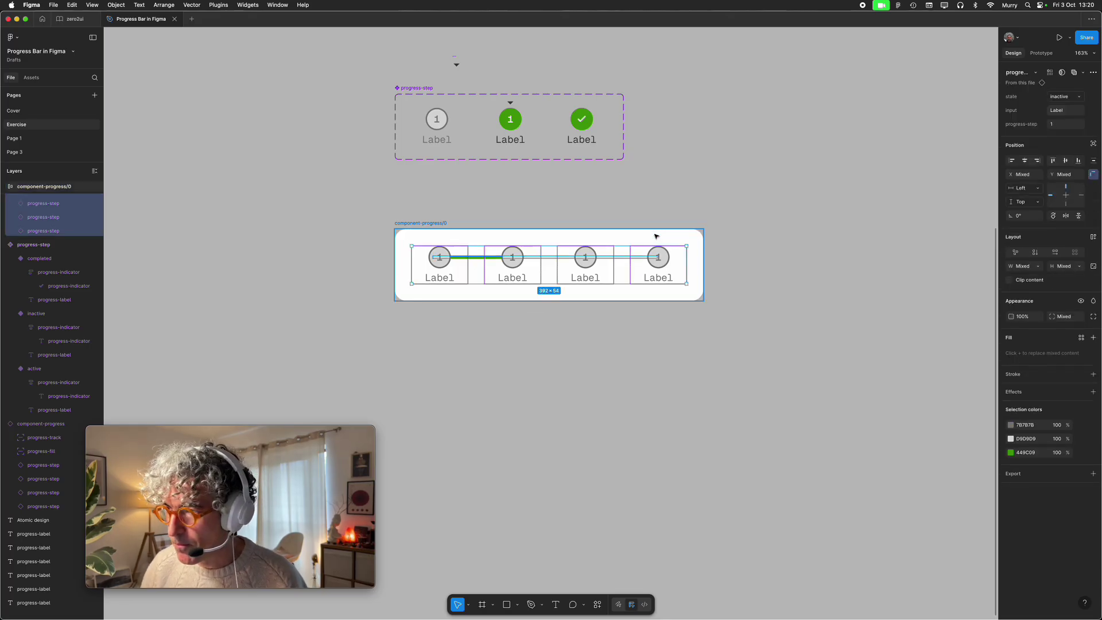
pyautogui.click(1065, 126)
pyautogui.press('Return')
pyautogui.click(754, 207)
# - Set the first and second steps' progress-step numbers to 1 and 2
pyautogui.click(508, 276)
pyautogui.hotkey('shift', 'Tab')
pyautogui.click(1064, 125)
pyautogui.write('1')
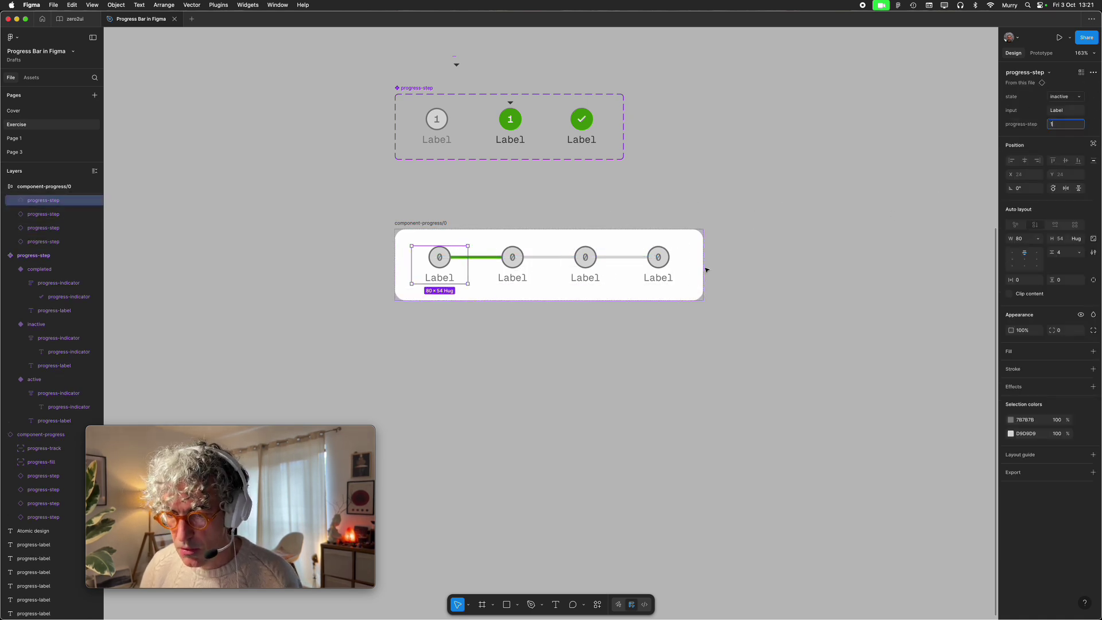
pyautogui.press('Return')
pyautogui.press('Tab')
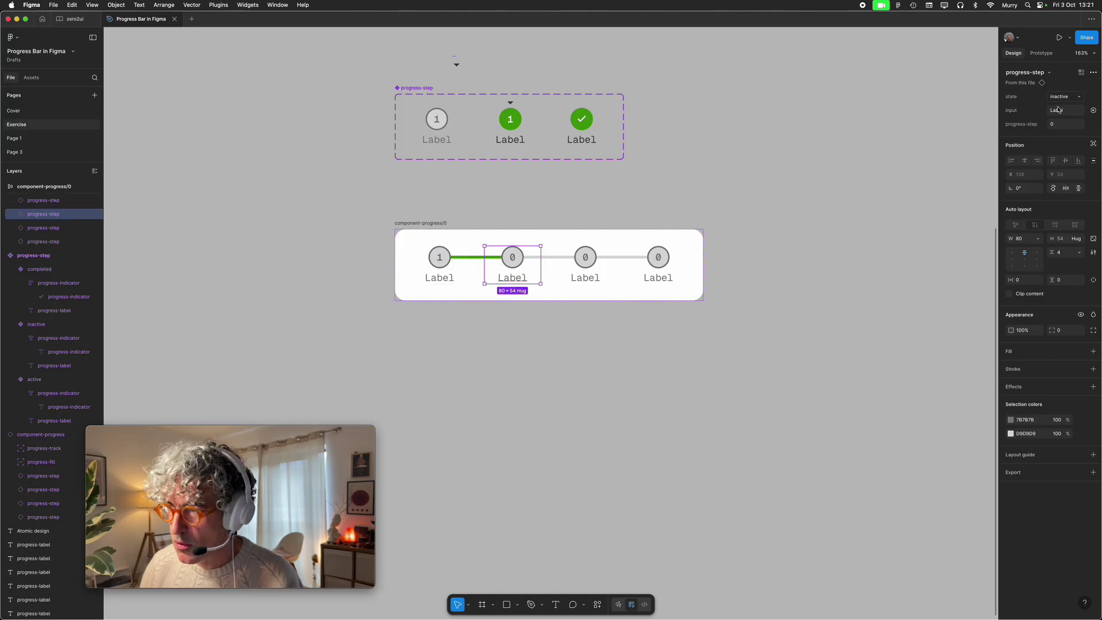
pyautogui.click(1064, 123)
pyautogui.write('2')
pyautogui.press('Return')
# - Set the third and fourth steps' numbers to 3 and 4
pyautogui.click(585, 259)
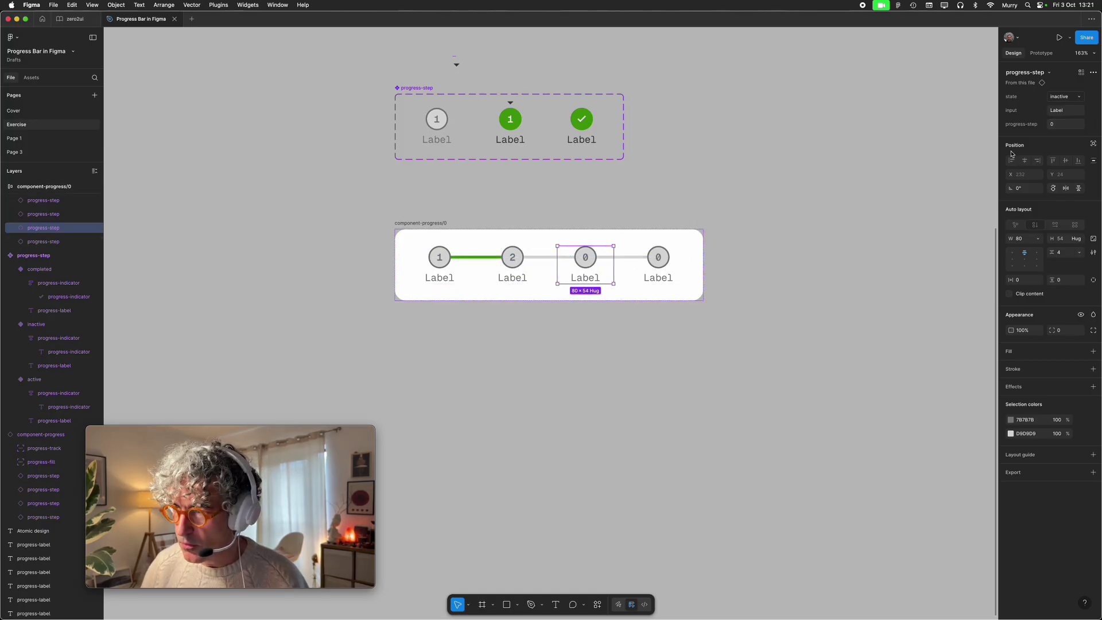
pyautogui.click(1071, 125)
pyautogui.press('Return')
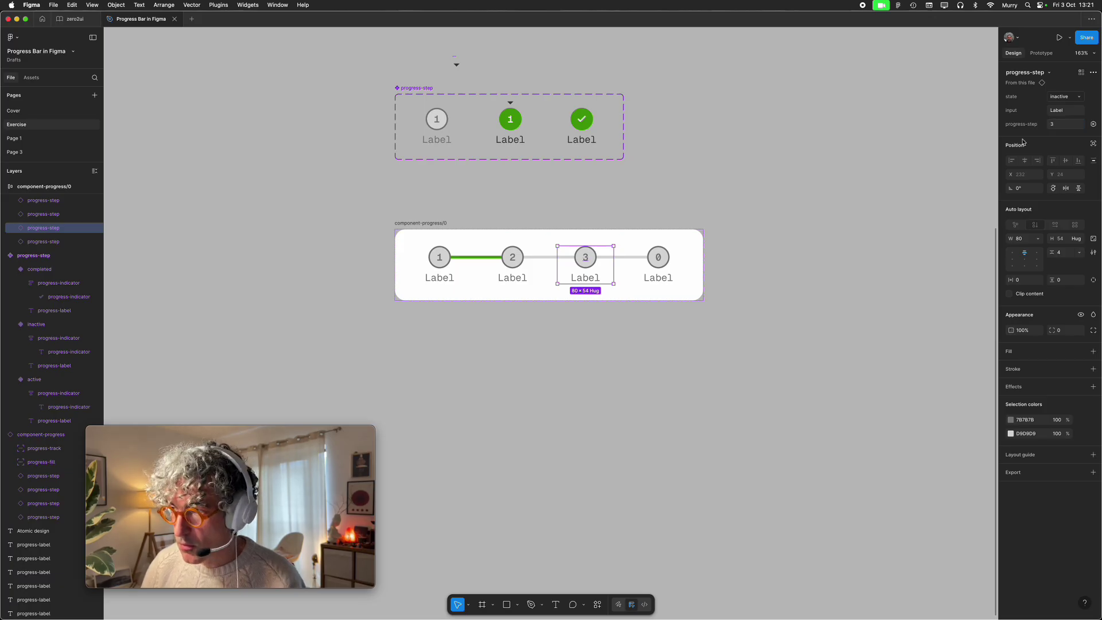
pyautogui.press('Tab')
pyautogui.click(1062, 125)
pyautogui.press('Return')
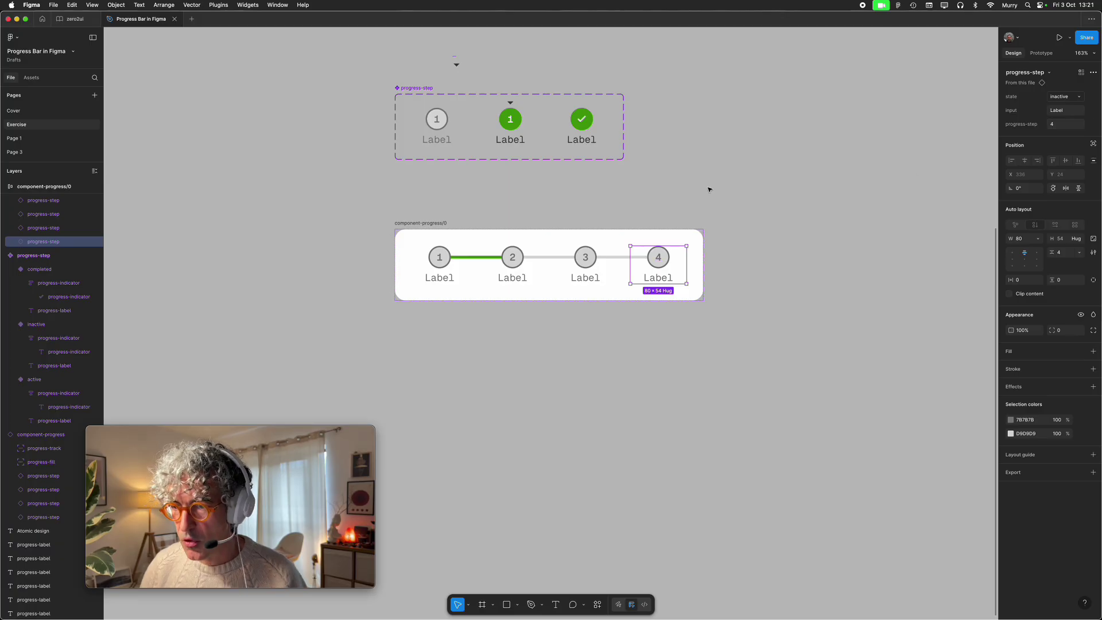
pyautogui.click(704, 181)
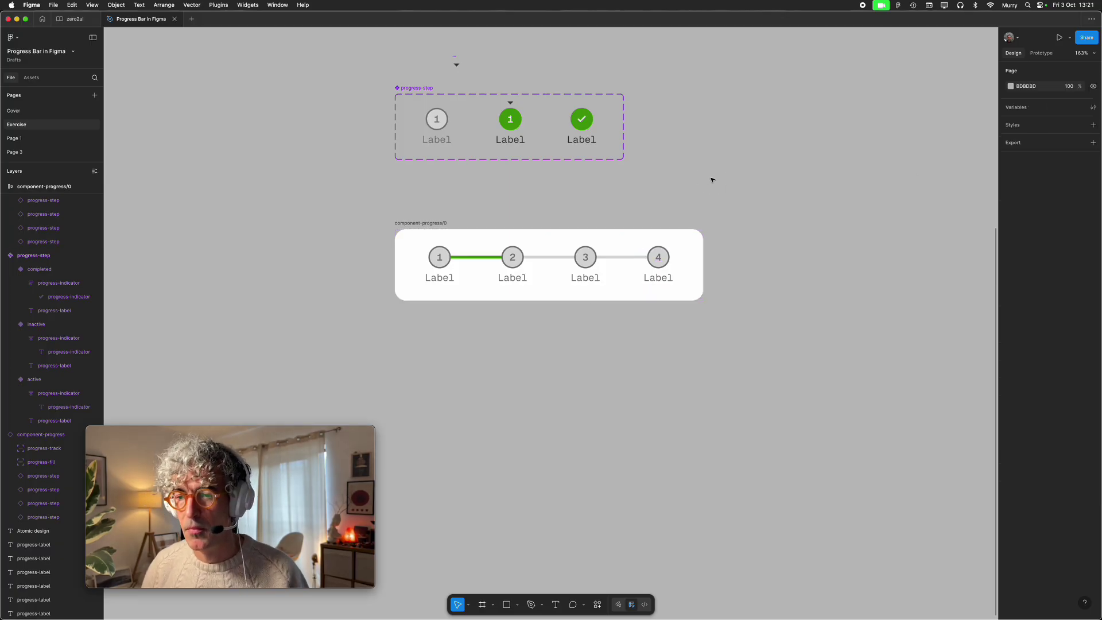
# - Check the first two steps, then bring up the canvas menu for pasting
pyautogui.click(435, 273)
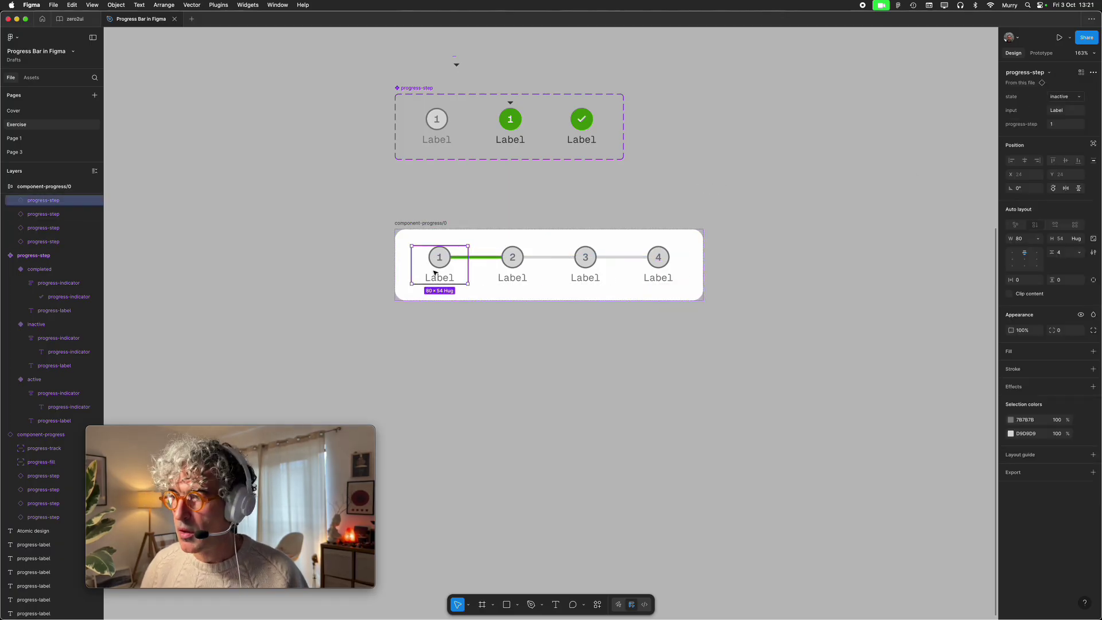
pyautogui.click(499, 273)
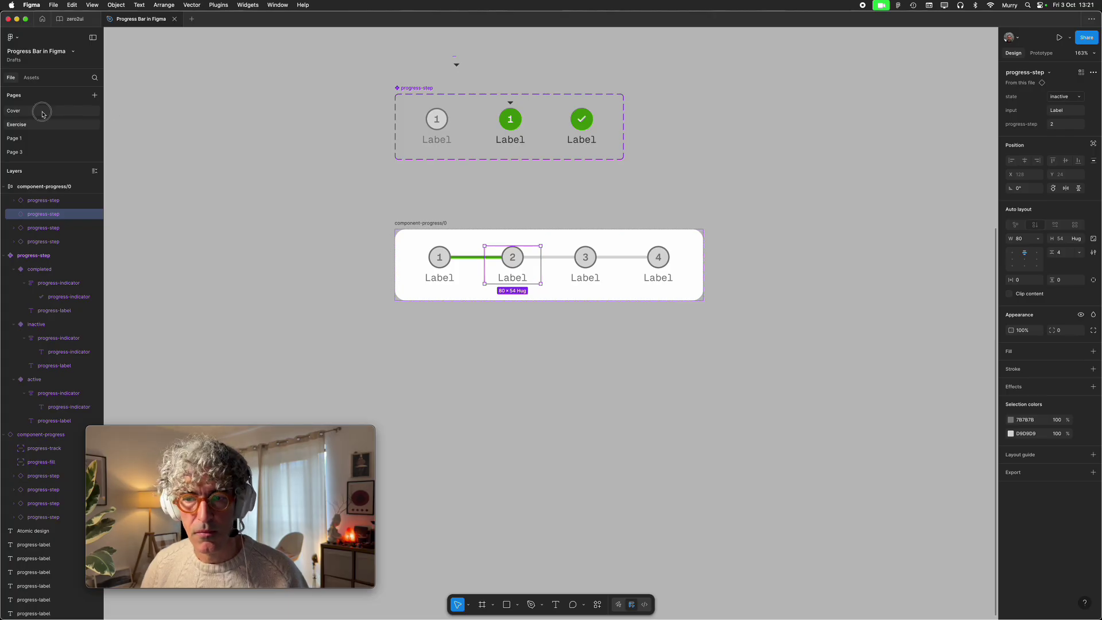
pyautogui.click(445, 324)
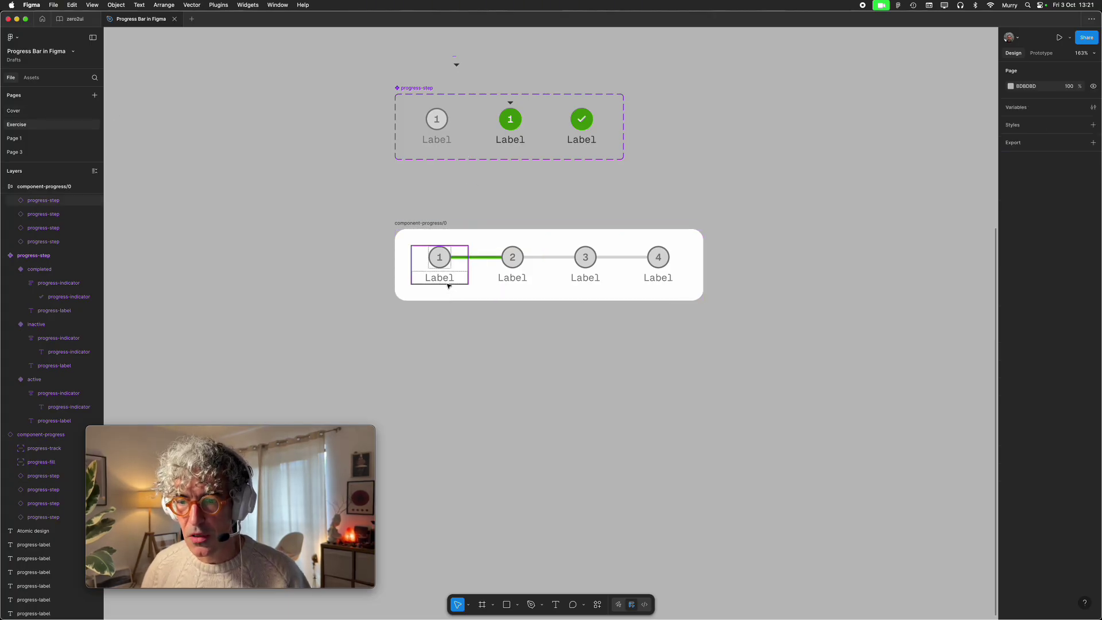
pyautogui.rightClick(418, 358)
# - Paste the Account, Plan, Billing, Activate names onto the canvas below the bar
pyautogui.click(465, 362)
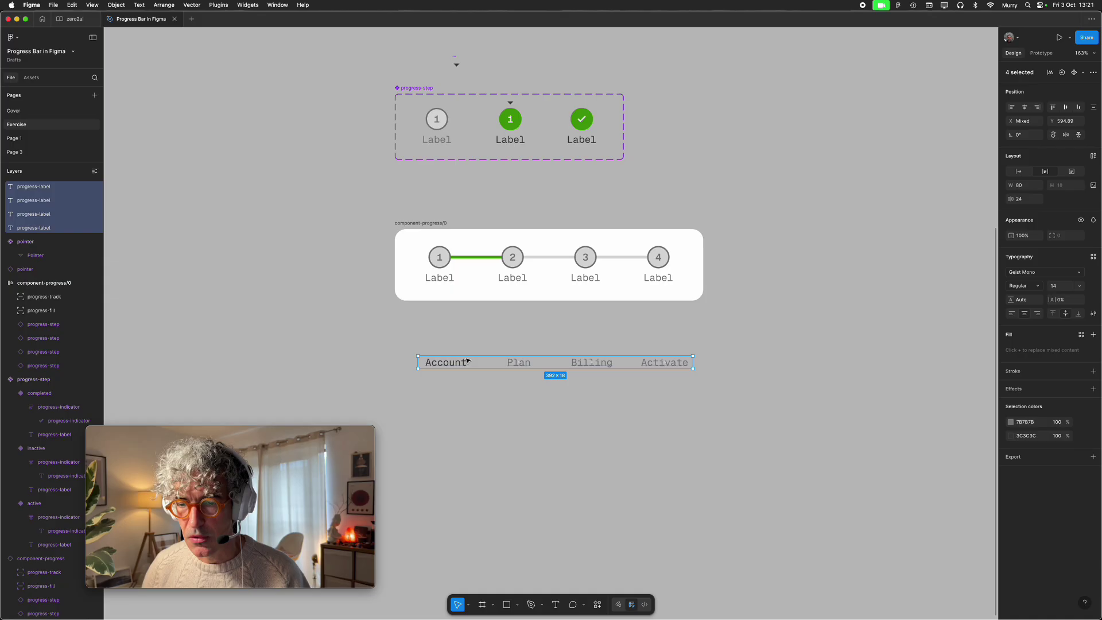
pyautogui.click(453, 362)
pyautogui.keyDown('super'); pyautogui.click(439, 257); pyautogui.keyUp('super')
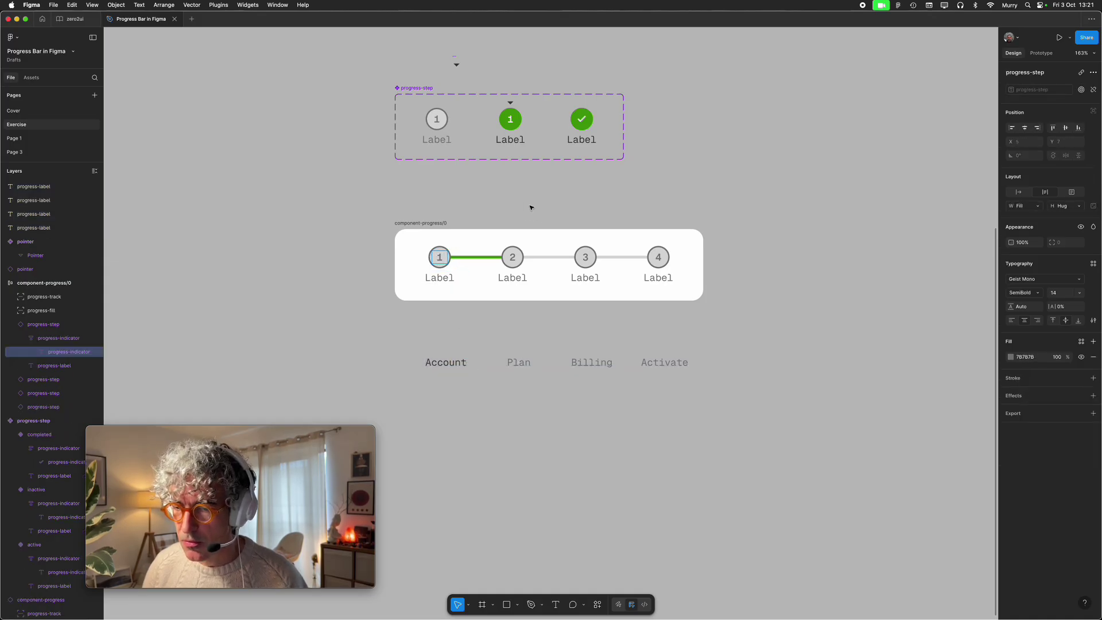
pyautogui.click(449, 278)
pyautogui.click(638, 187)
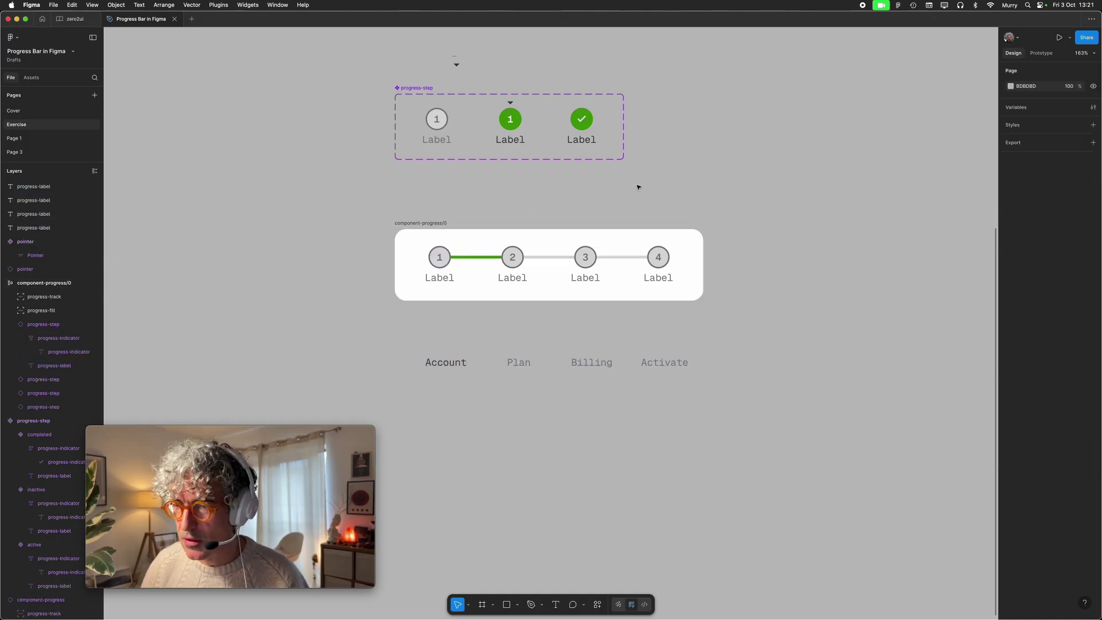
# - Set the first two steps' labels to account and plan
pyautogui.click(443, 255)
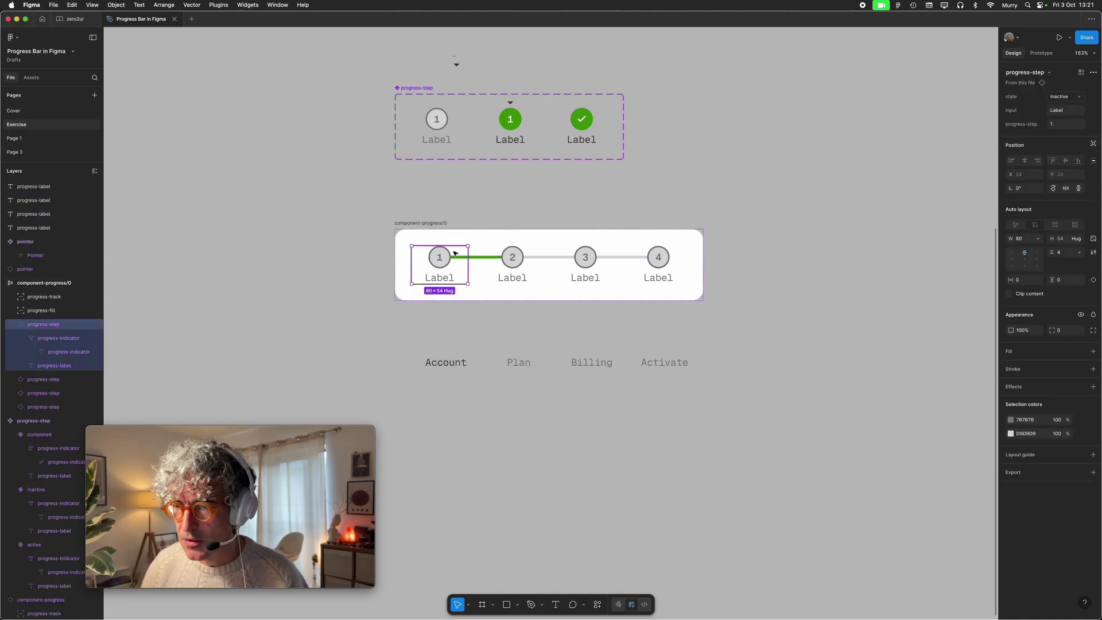
pyautogui.click(1065, 110)
pyautogui.write('account')
pyautogui.press('Return')
pyautogui.click(516, 365)
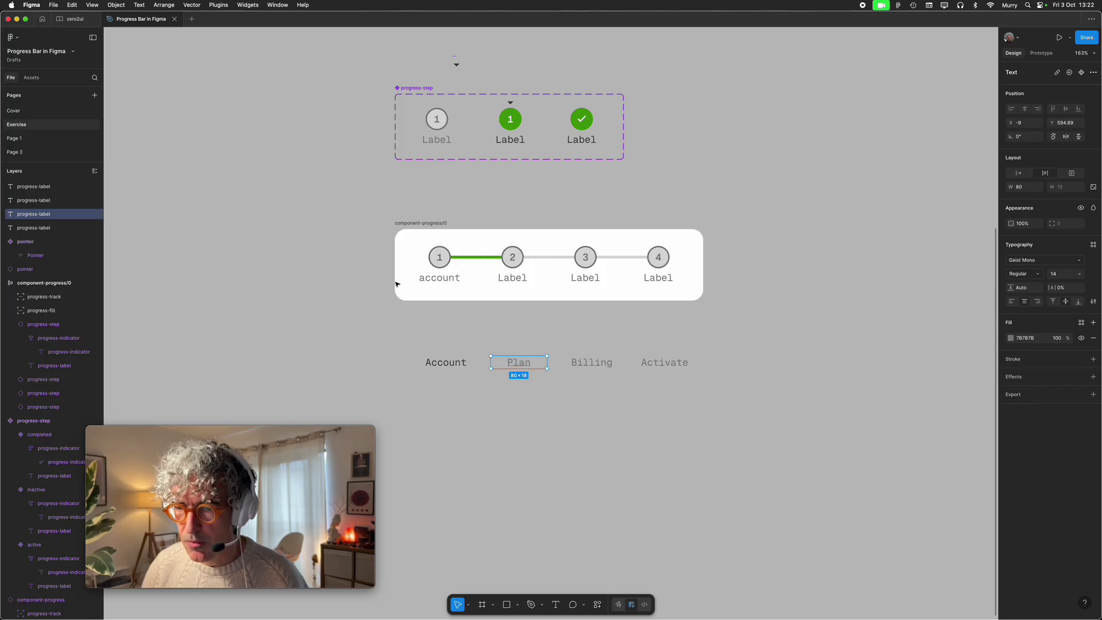
pyautogui.click(512, 276)
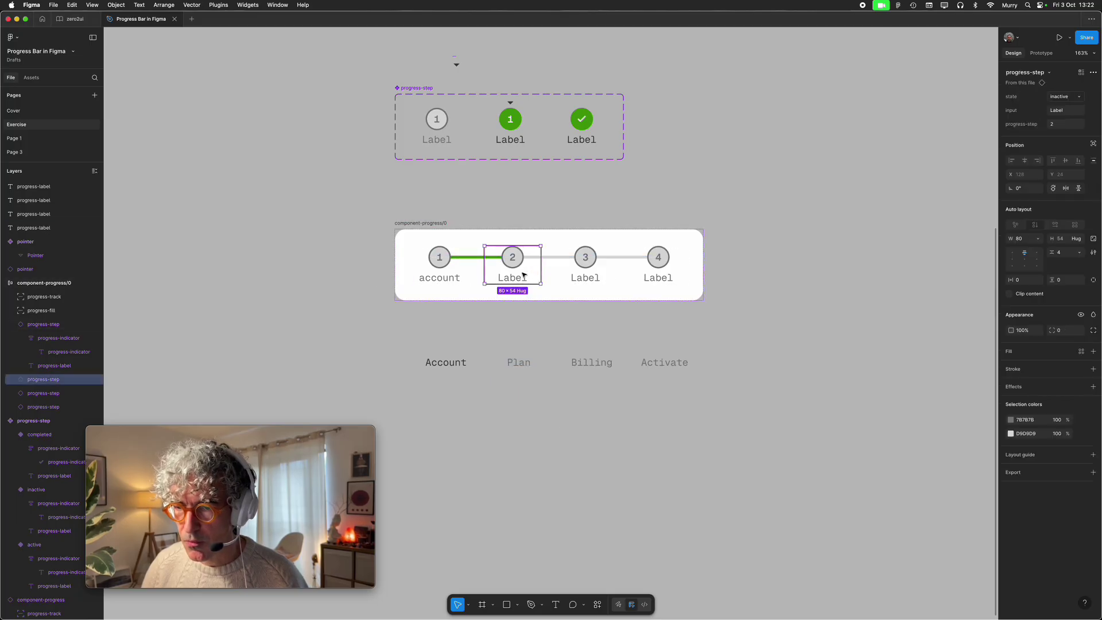
pyautogui.click(1070, 113)
pyautogui.write('plan')
pyautogui.press('Return')
# - Set the third step's label to billing
pyautogui.click(620, 338)
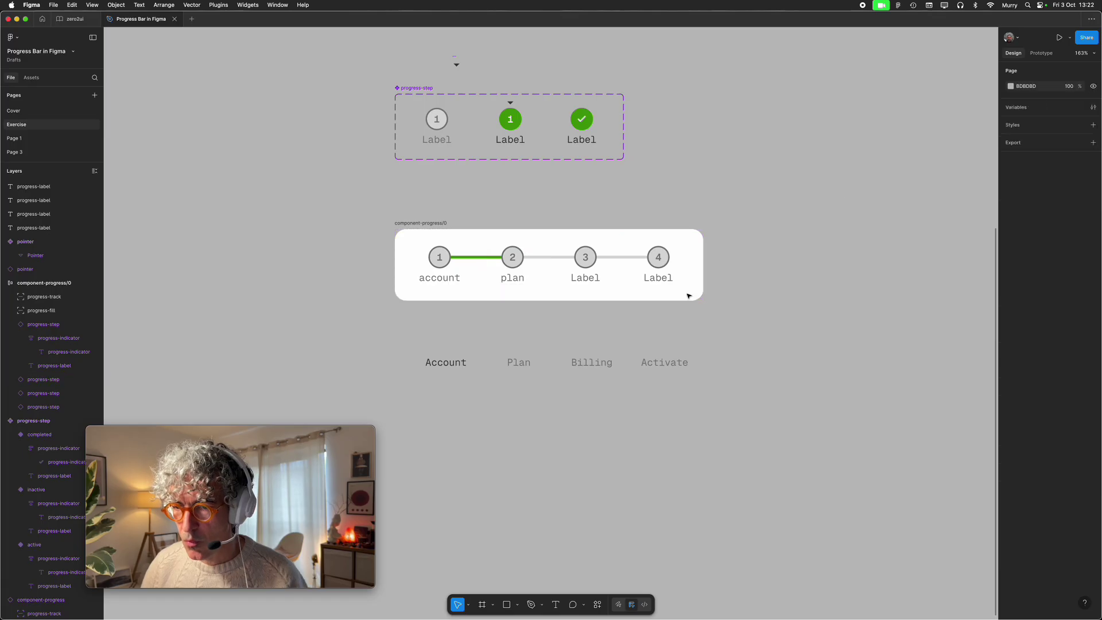
pyautogui.click(577, 361)
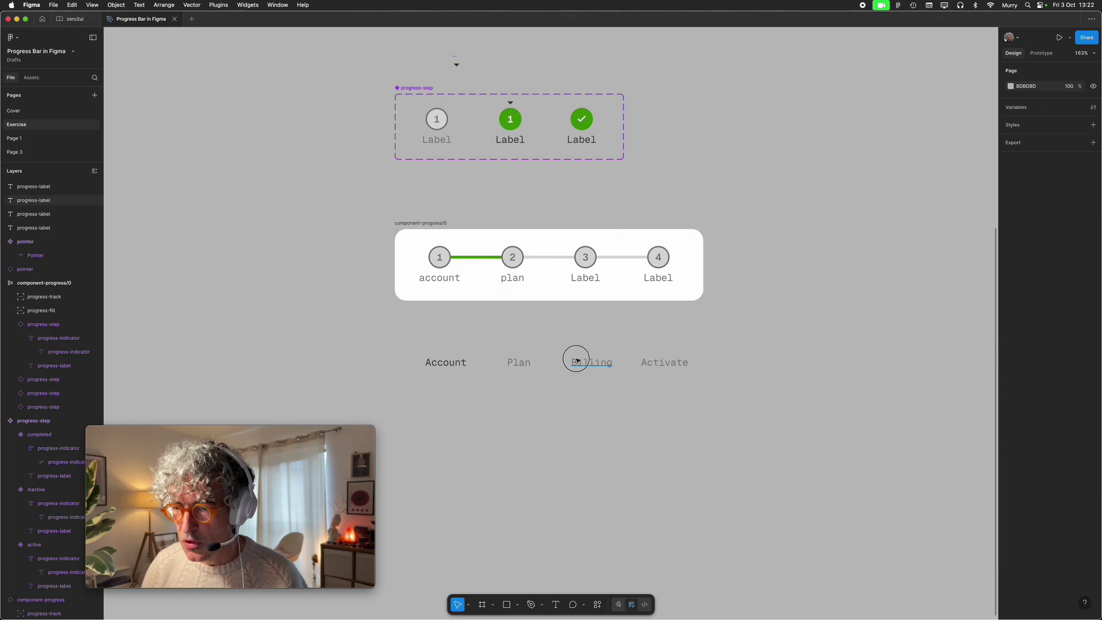
pyautogui.click(612, 280)
pyautogui.click(1054, 113)
pyautogui.write('billing')
pyautogui.press('Return')
# - Set the fourth step's label to activate
pyautogui.click(803, 304)
pyautogui.doubleClick(660, 361)
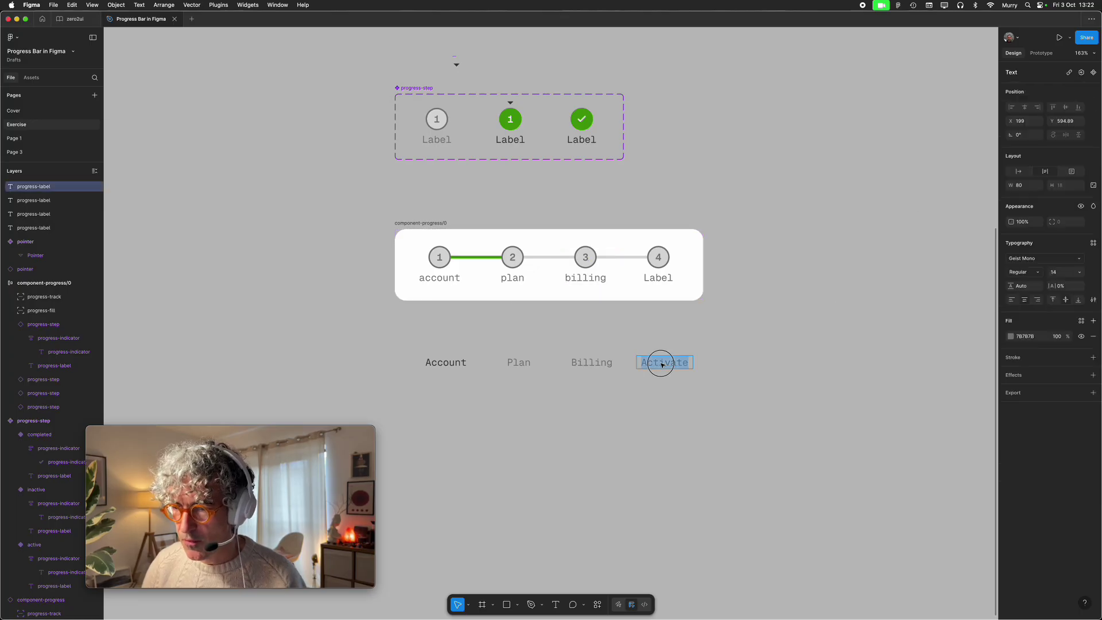
pyautogui.click(752, 258)
pyautogui.click(681, 256)
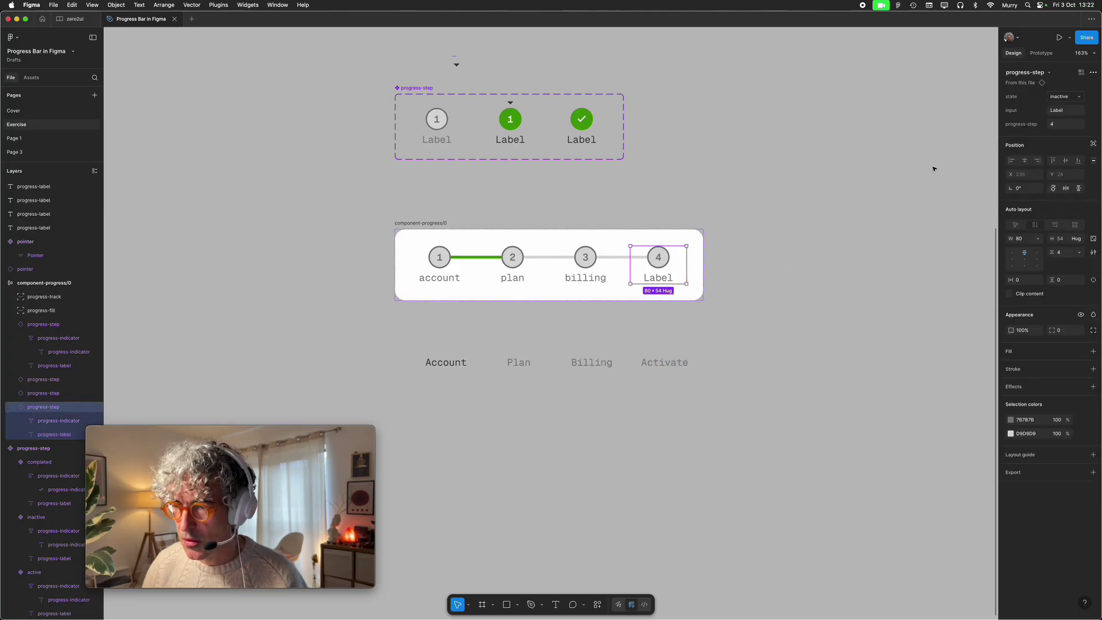
pyautogui.click(1059, 118)
pyautogui.write('activate')
pyautogui.press('Return')
pyautogui.click(846, 193)
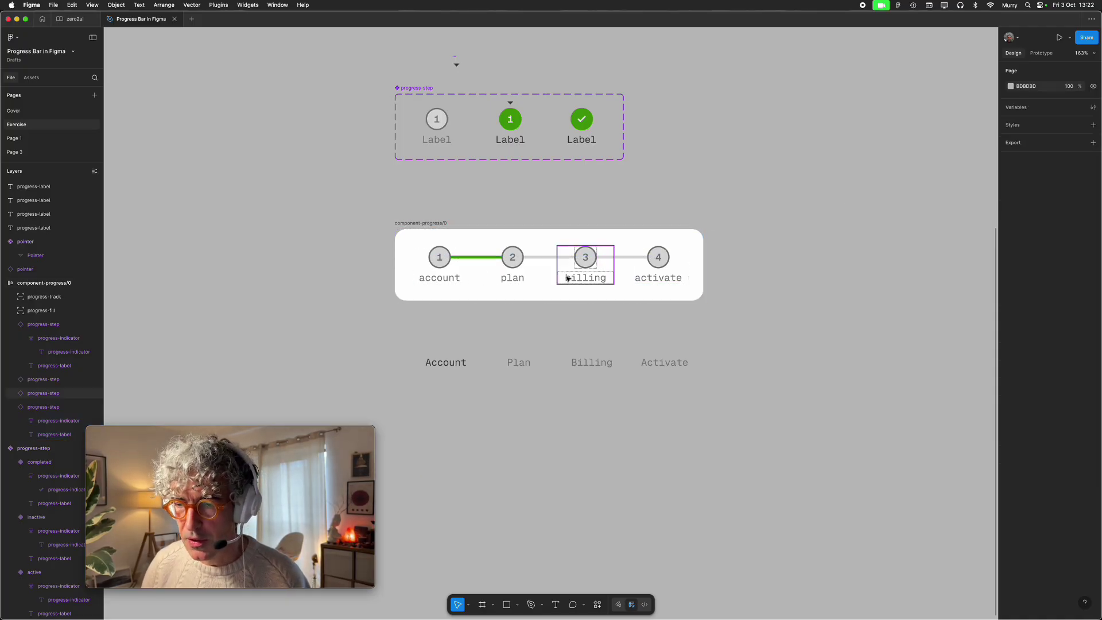
# - Switch the completed, active and inactive variants' Label layers to Title case in Type settings
pyautogui.keyDown('super'); pyautogui.click(581, 140); pyautogui.keyUp('super')
pyautogui.keyDown('shift'); pyautogui.keyDown('super'); pyautogui.click(502, 144); pyautogui.keyUp('super'); pyautogui.keyUp('shift')
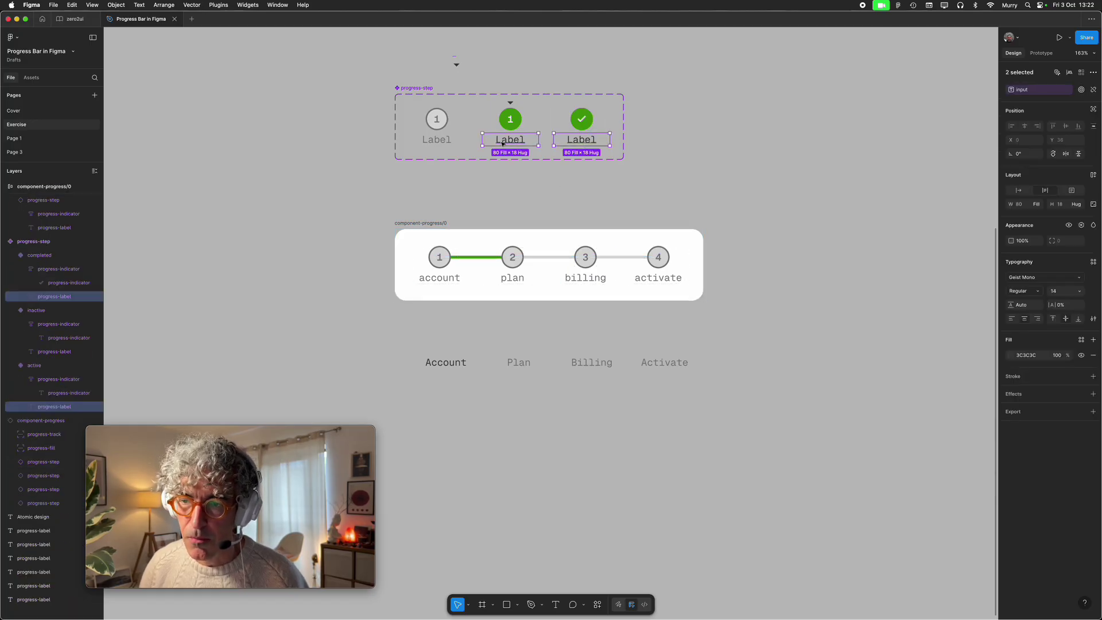
pyautogui.keyDown('shift'); pyautogui.keyDown('super'); pyautogui.click(434, 142); pyautogui.keyUp('super'); pyautogui.keyUp('shift')
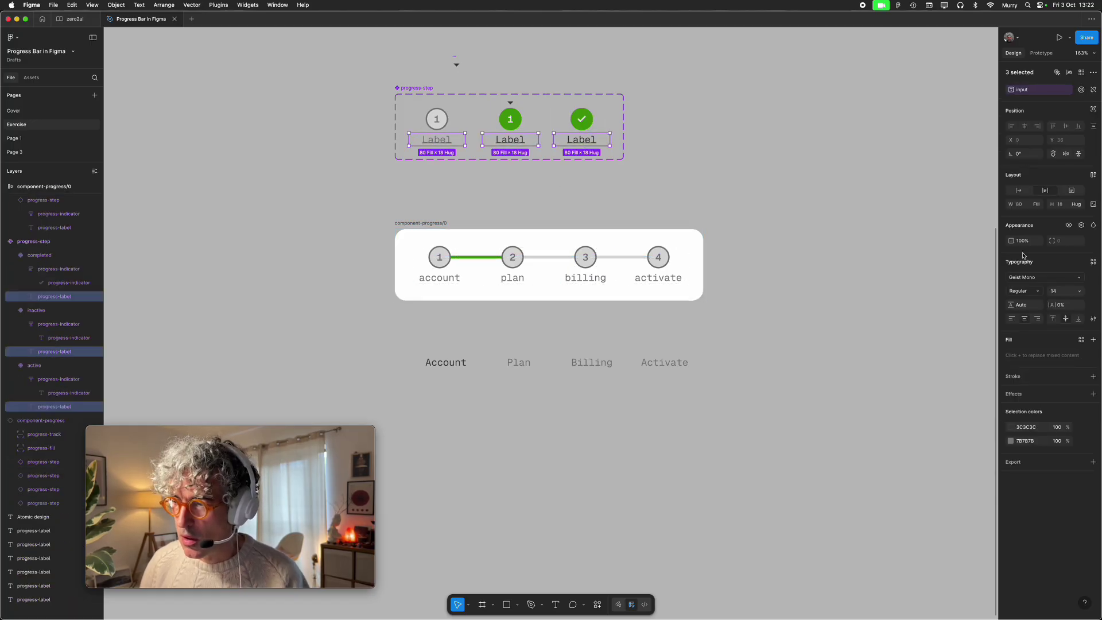
pyautogui.click(1094, 319)
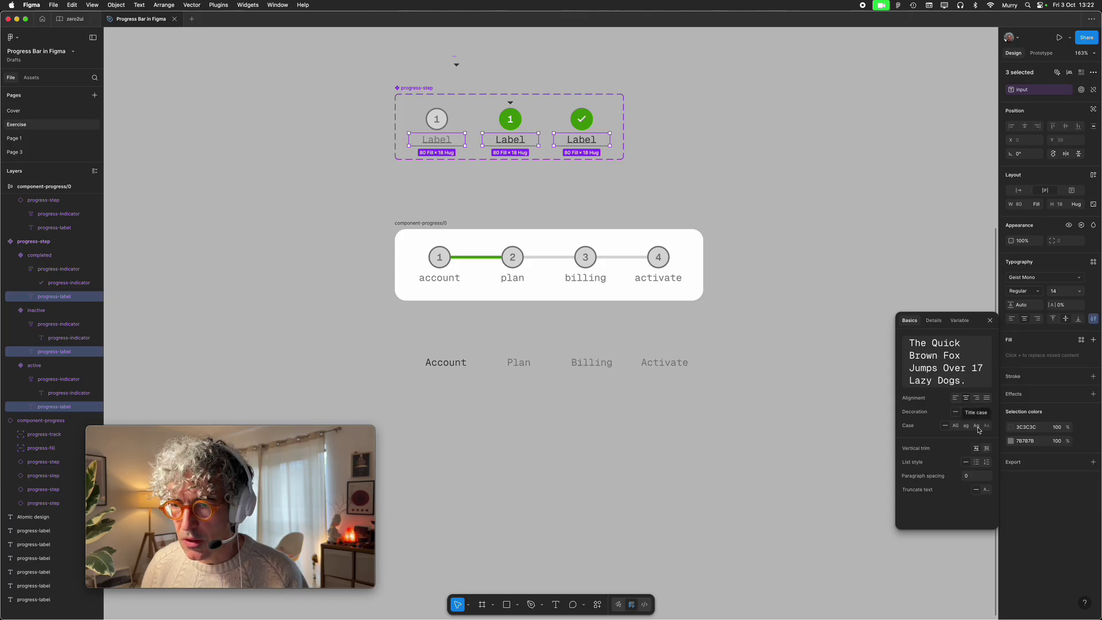
pyautogui.click(977, 427)
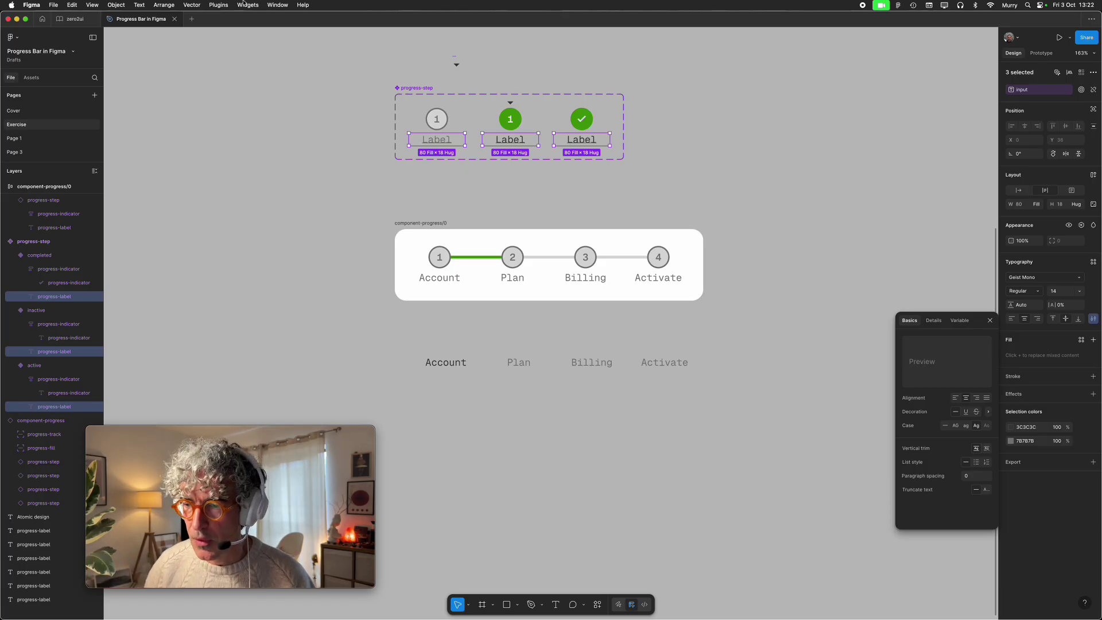
pyautogui.click(713, 170)
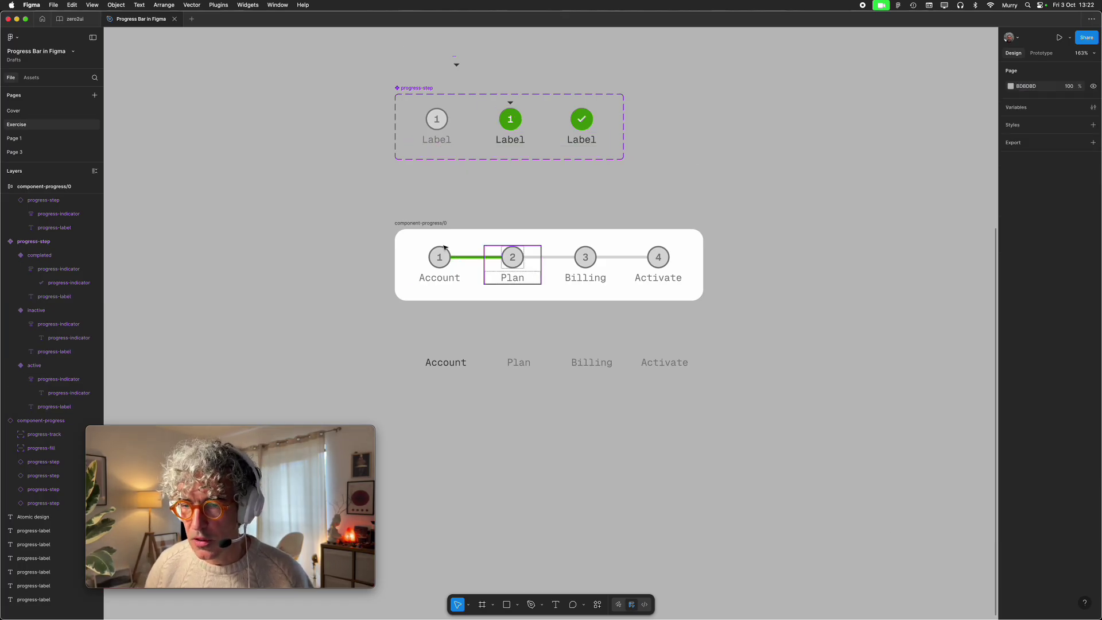
# - Shrink the green progress fill to 14.2 wide and delete the loose row of step names
pyautogui.click(479, 259)
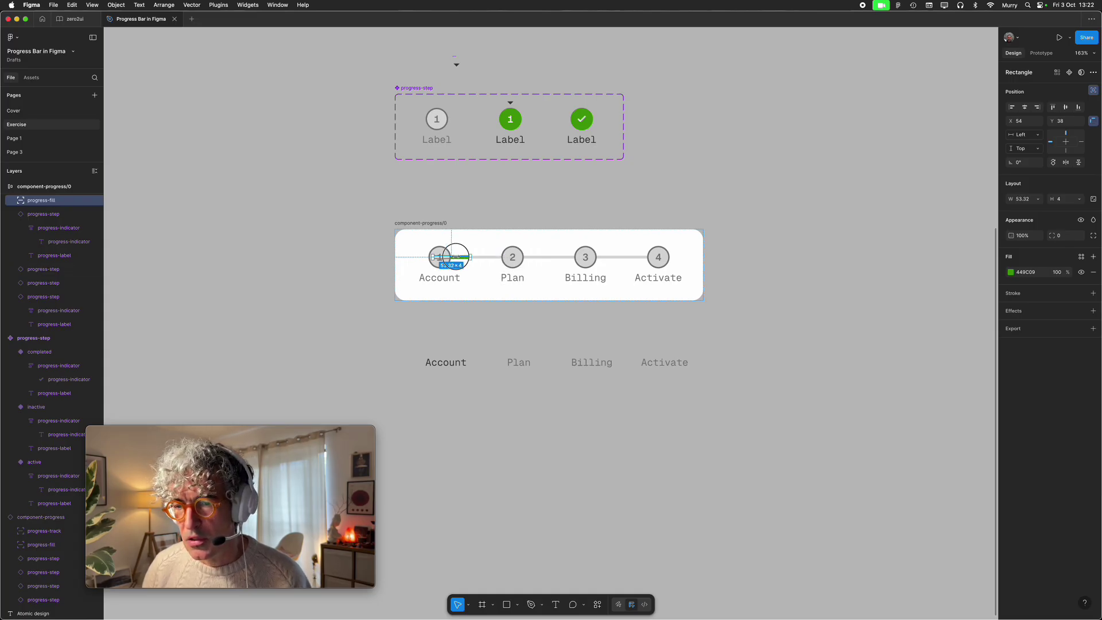
pyautogui.moveTo(455, 256); pyautogui.dragTo(442, 256)
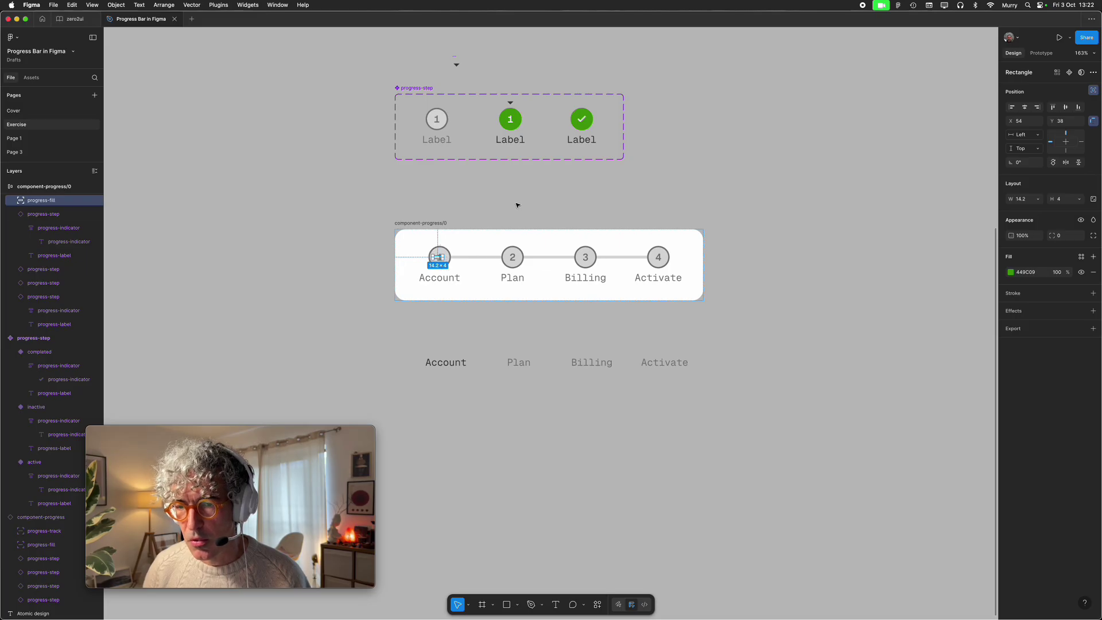
pyautogui.click(703, 252)
pyautogui.moveTo(780, 422); pyautogui.dragTo(381, 342)
pyautogui.press('Delete')
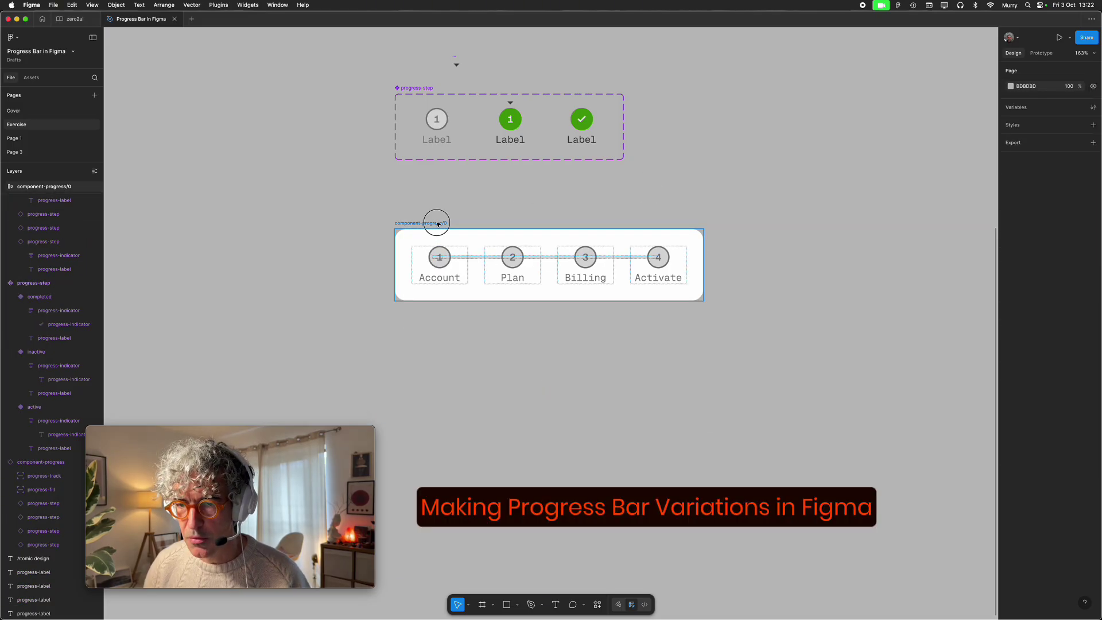
# - Duplicate the progress bar frame below and rename it component-progress/1
pyautogui.moveTo(434, 222); pyautogui.dragTo(445, 316)
pyautogui.press('Right')
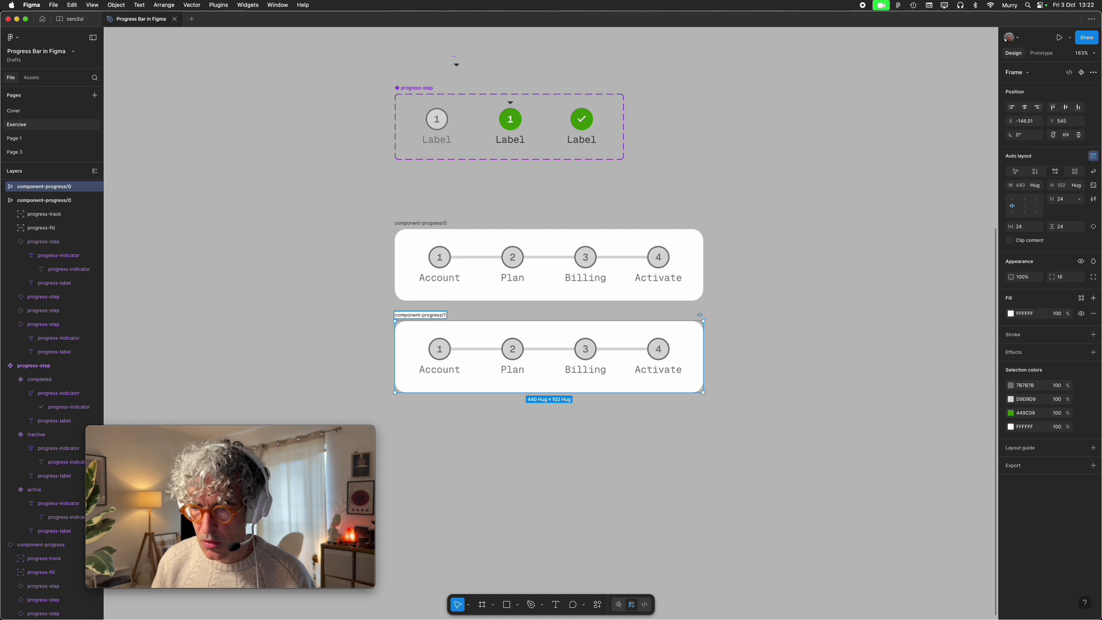
pyautogui.write('1')
pyautogui.press('Return')
pyautogui.click(535, 185)
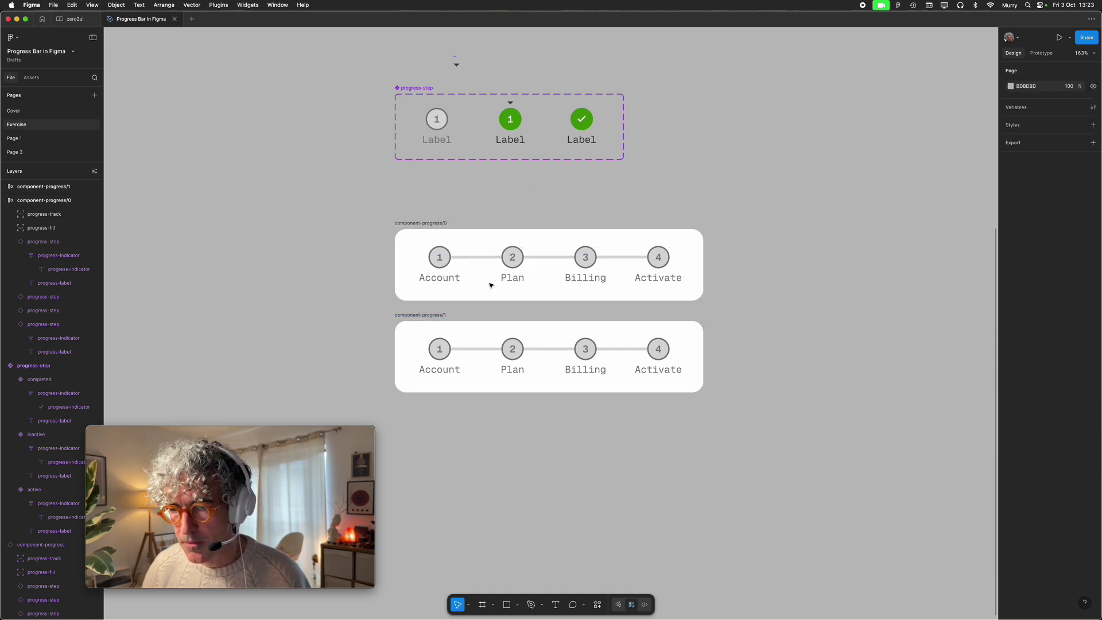
# - Set the Account step's state to active in component-progress/1
pyautogui.click(448, 351)
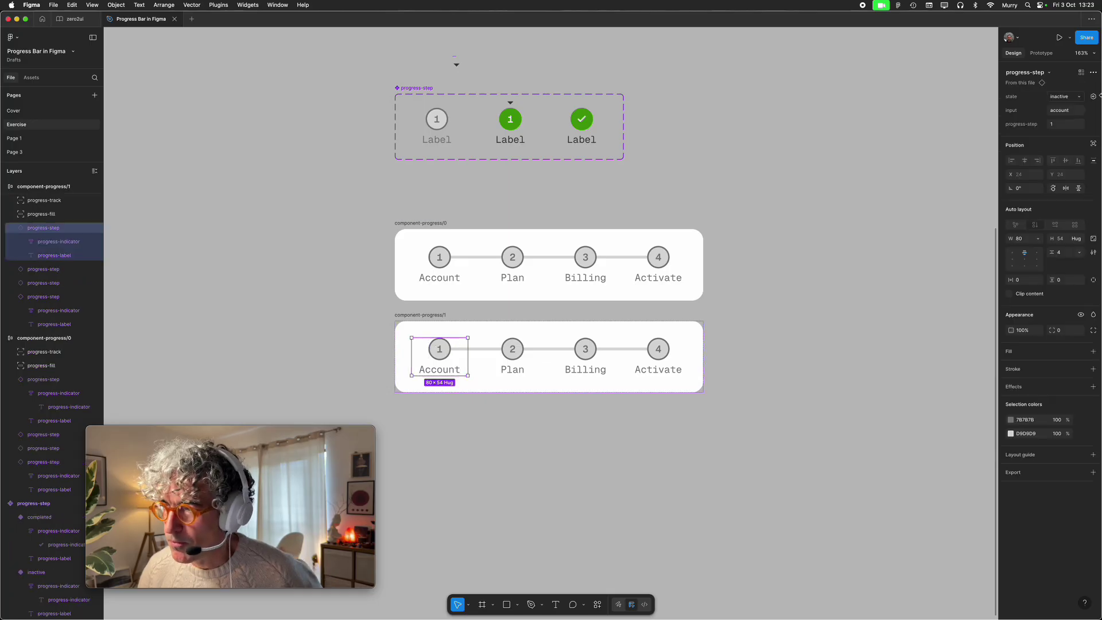
pyautogui.click(1064, 96)
pyautogui.click(1057, 108)
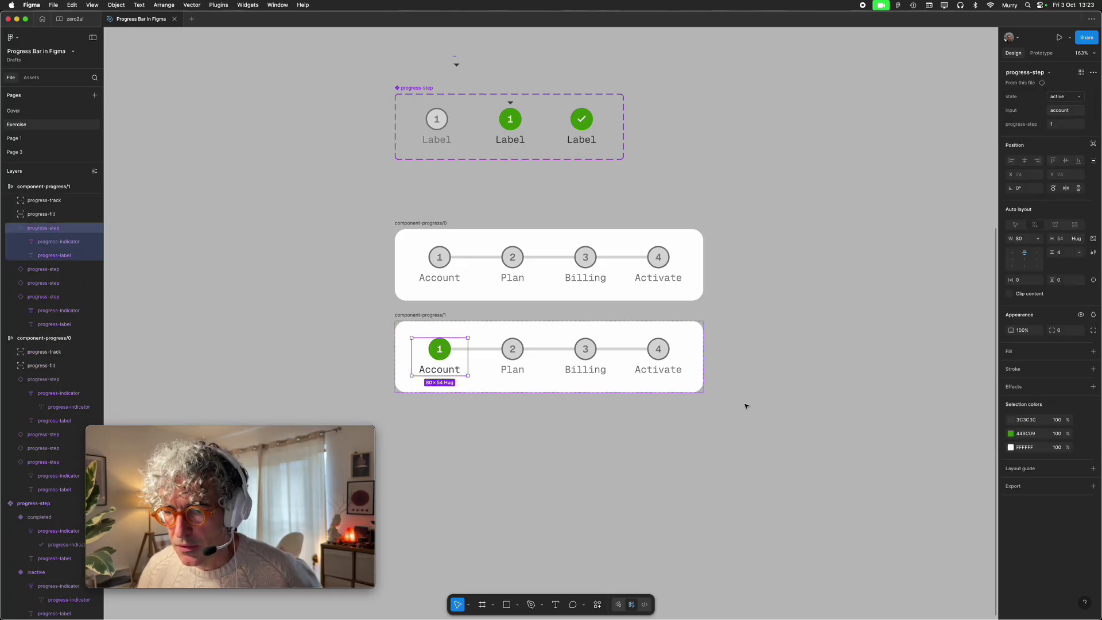
pyautogui.click(743, 412)
# - Duplicate the whole component-progress/1 frame below it
pyautogui.moveTo(769, 447); pyautogui.dragTo(342, 312)
pyautogui.scroll(-5, 451, 305)
pyautogui.keyDown('alt'); pyautogui.moveTo(438, 168); pyautogui.dragTo(440, 260); pyautogui.keyUp('alt')
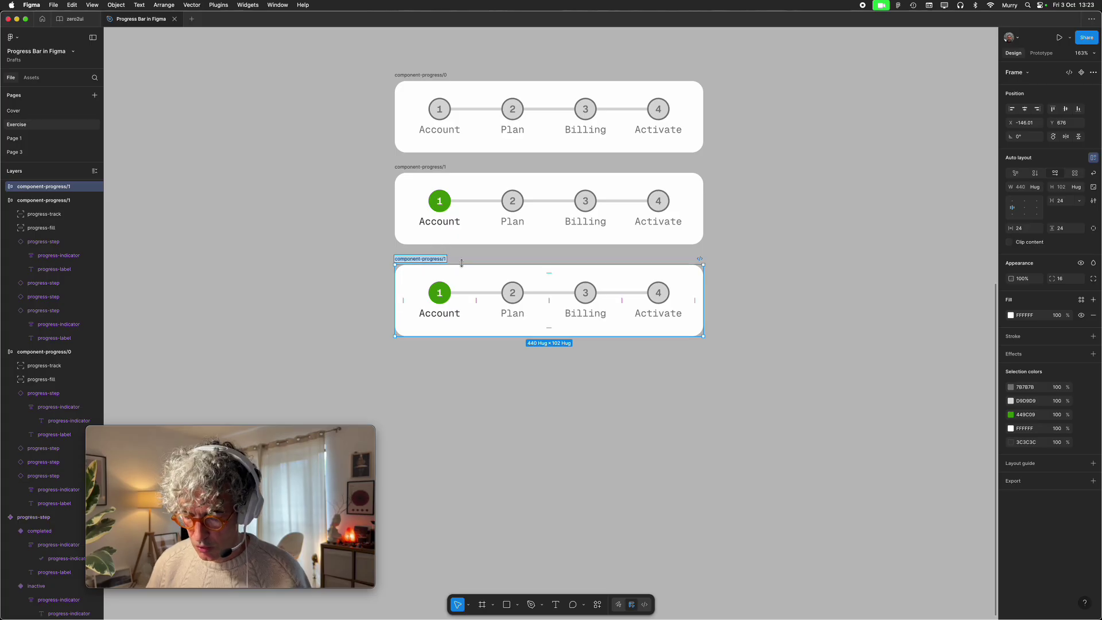
# - Rename the new copy component-progress/2
pyautogui.doubleClick(440, 258)
pyautogui.write('2')
pyautogui.press('Return')
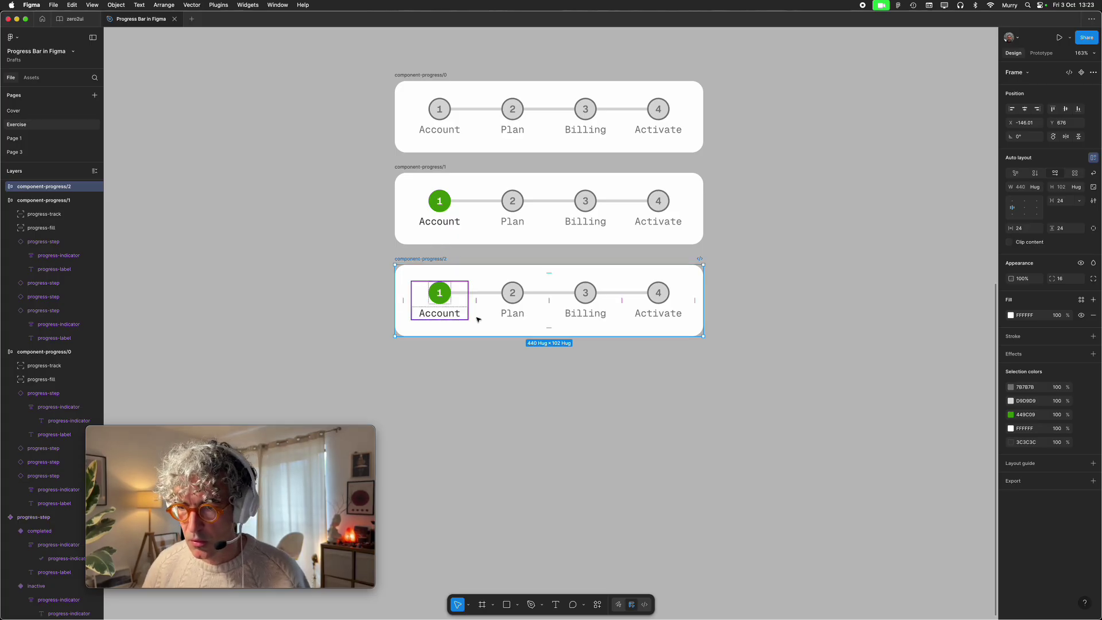
# - Make Plan the active step and mark Account completed in component-progress/2
pyautogui.click(515, 304)
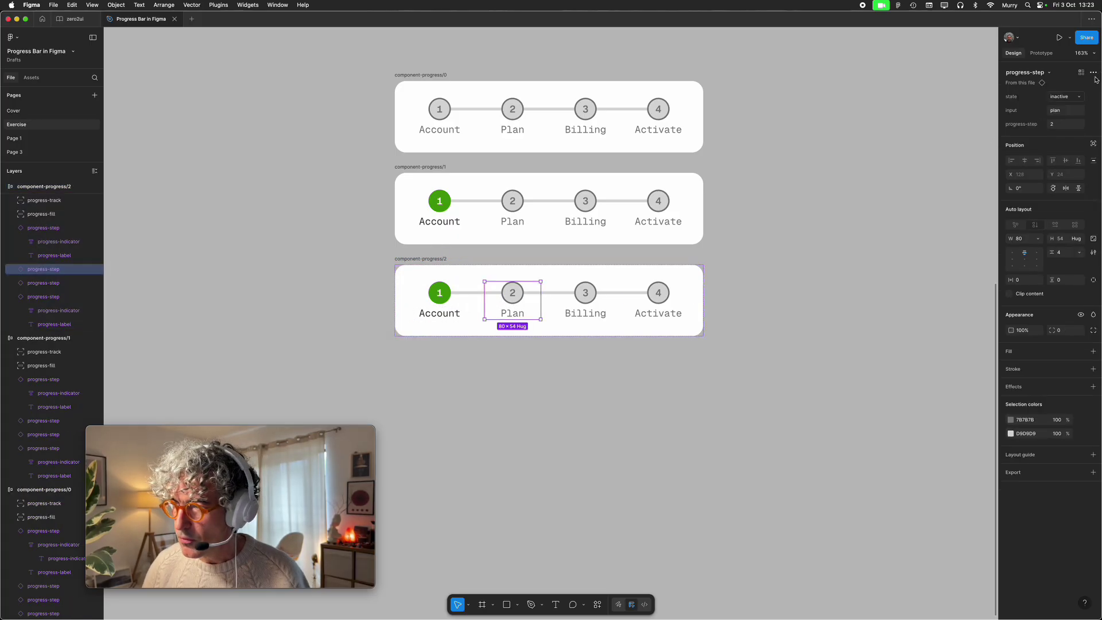
pyautogui.click(1063, 98)
pyautogui.click(1051, 106)
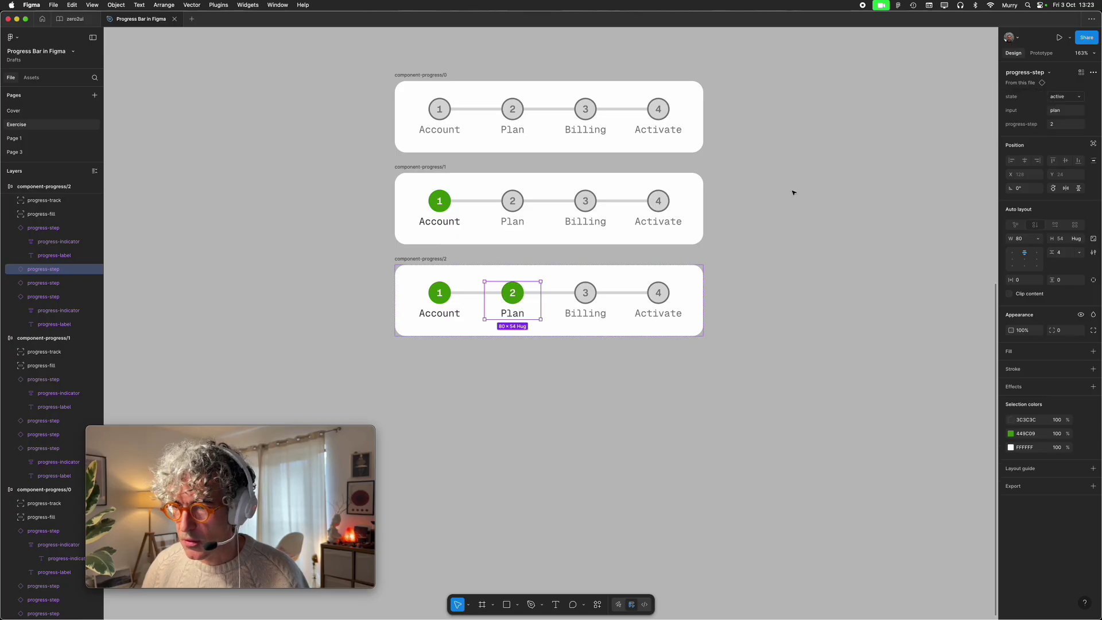
pyautogui.click(439, 301)
pyautogui.click(1056, 96)
pyautogui.click(1058, 106)
pyautogui.click(726, 366)
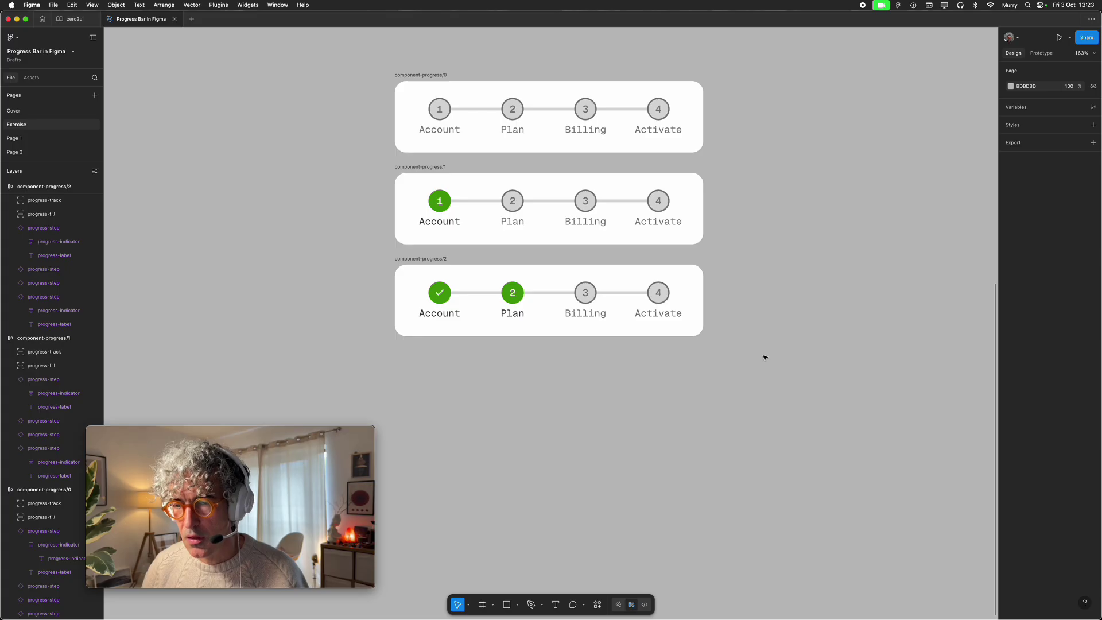
pyautogui.click(445, 204)
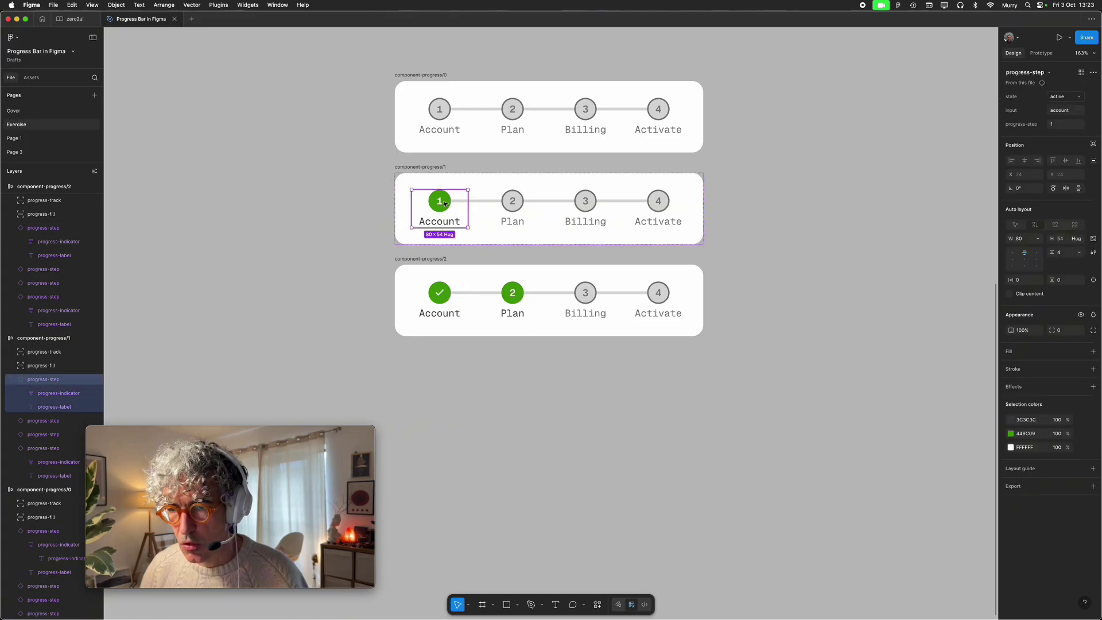
# - Stretch component-progress/1's green fill toward the Plan step
pyautogui.click(464, 202)
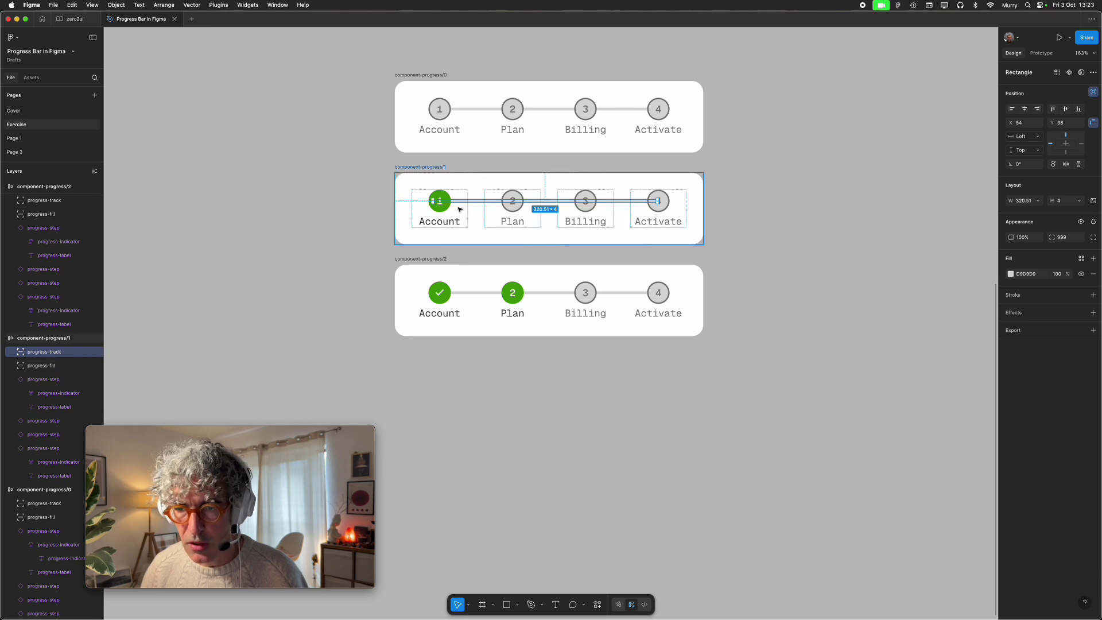
pyautogui.scroll(5, 447, 202)
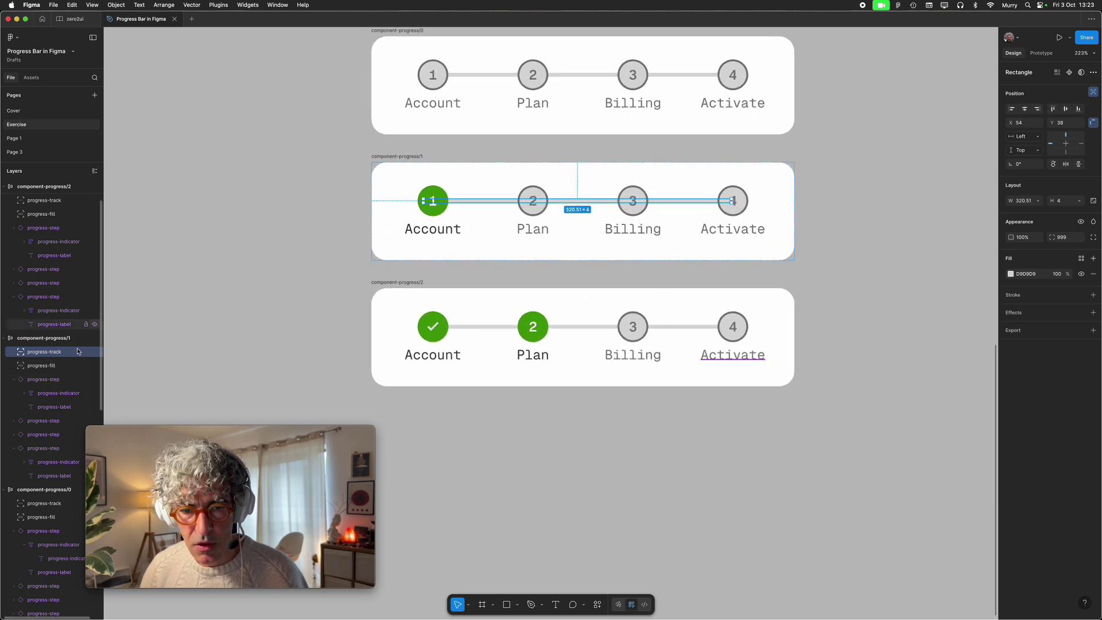
pyautogui.click(53, 365)
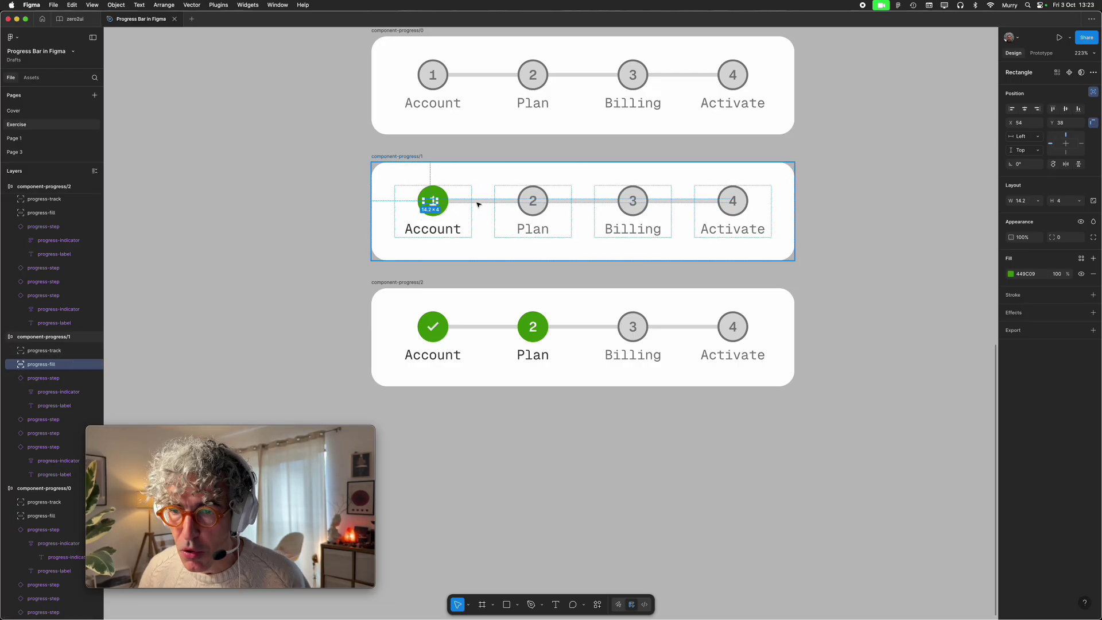
pyautogui.moveTo(442, 201); pyautogui.dragTo(529, 201)
# - Extend component-progress/2's green fill about 114 px from Account to Plan
pyautogui.click(427, 332)
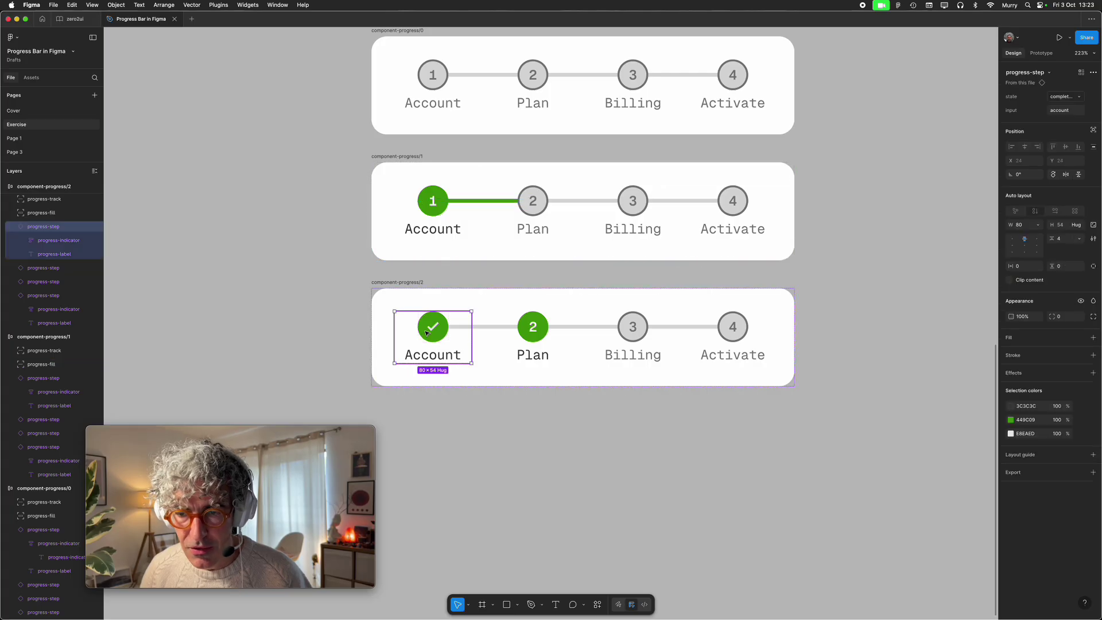
pyautogui.click(494, 291)
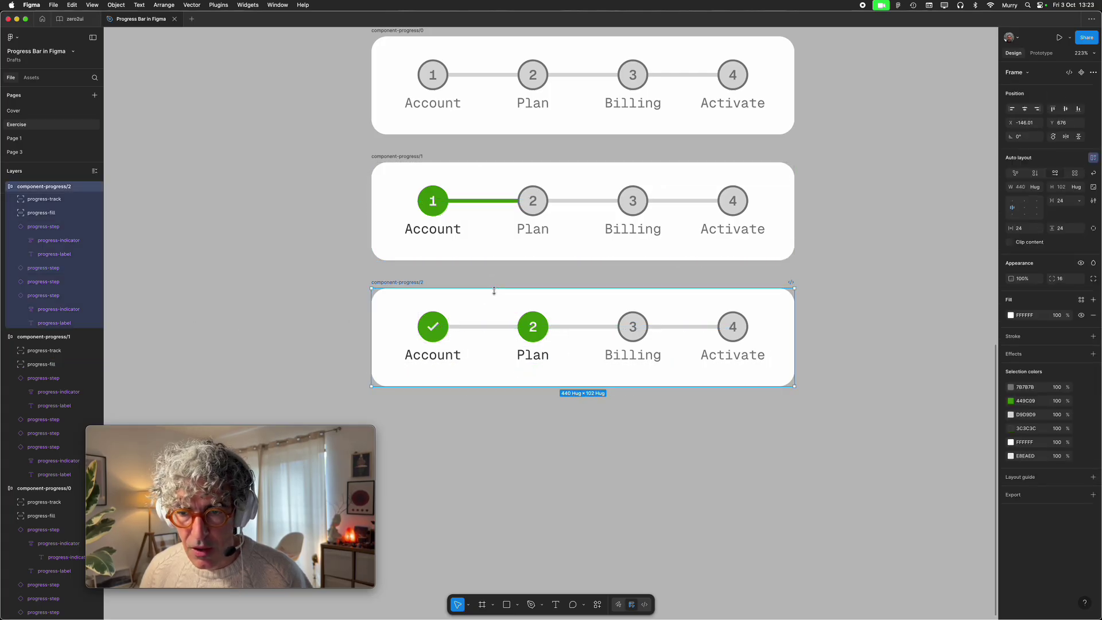
pyautogui.click(57, 212)
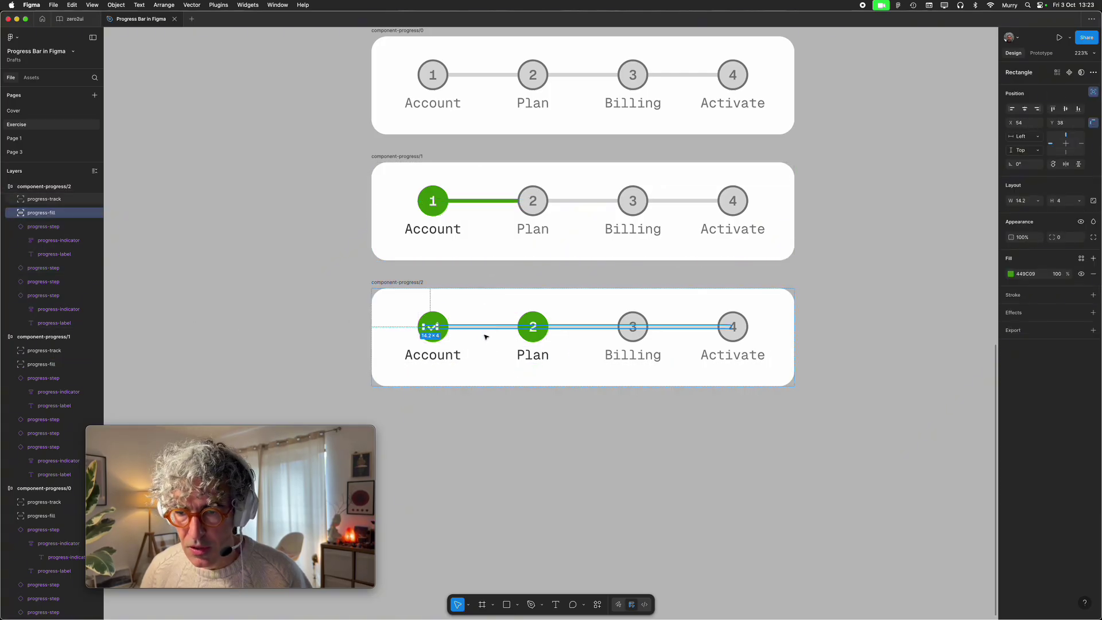
pyautogui.moveTo(436, 326); pyautogui.dragTo(533, 326)
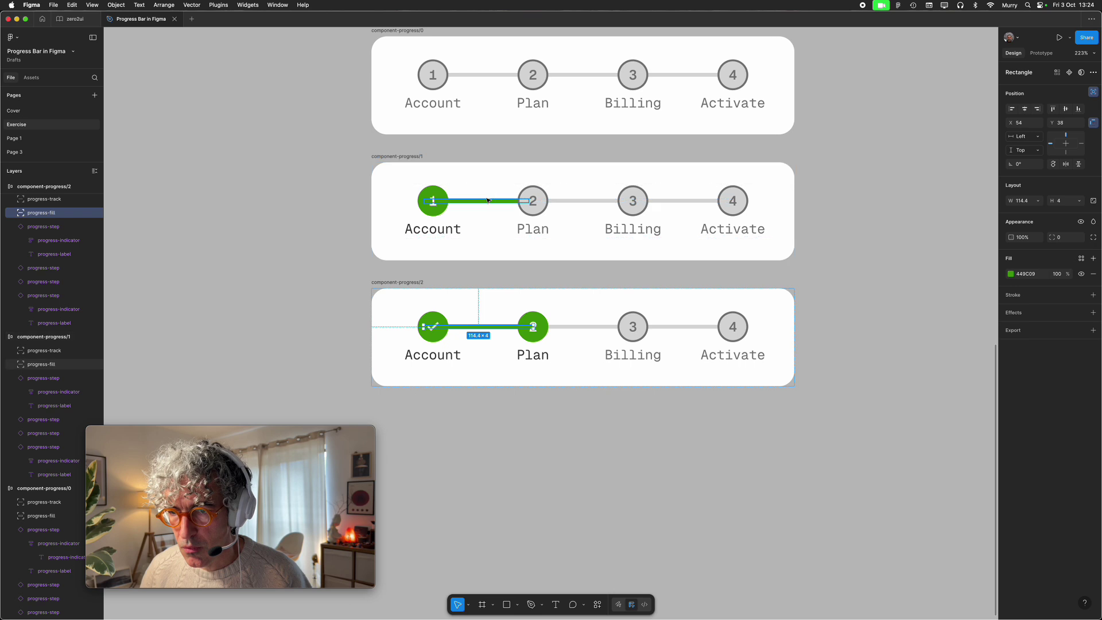
# - Shrink component-progress/1's fill back behind its first step
pyautogui.click(491, 200)
pyautogui.moveTo(529, 201); pyautogui.dragTo(439, 202)
pyautogui.click(342, 314)
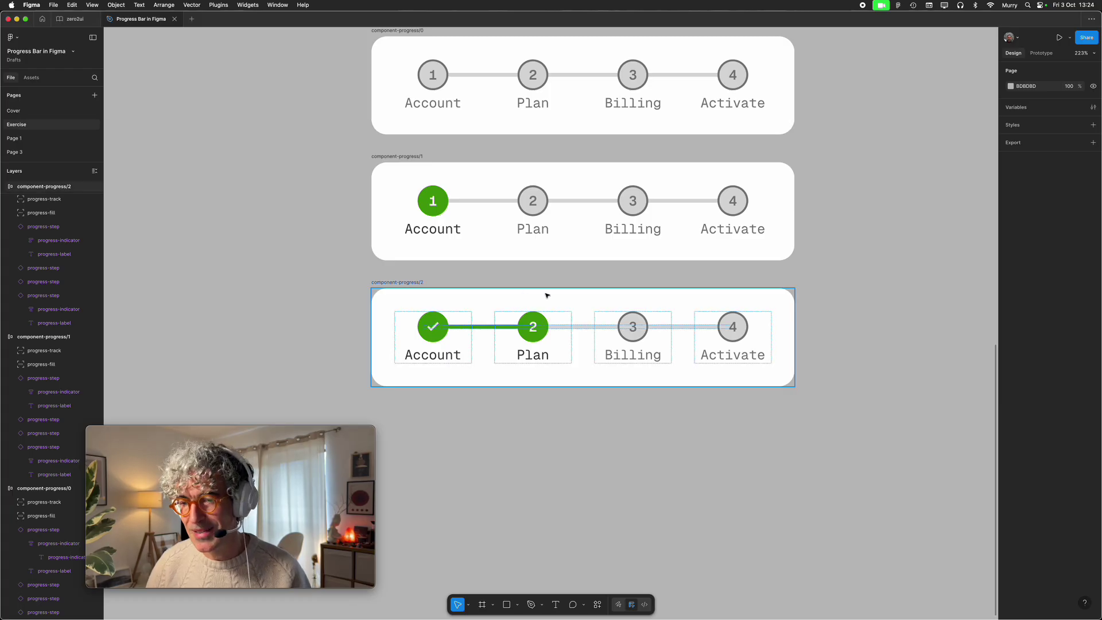
pyautogui.scroll(-5, 568, 300)
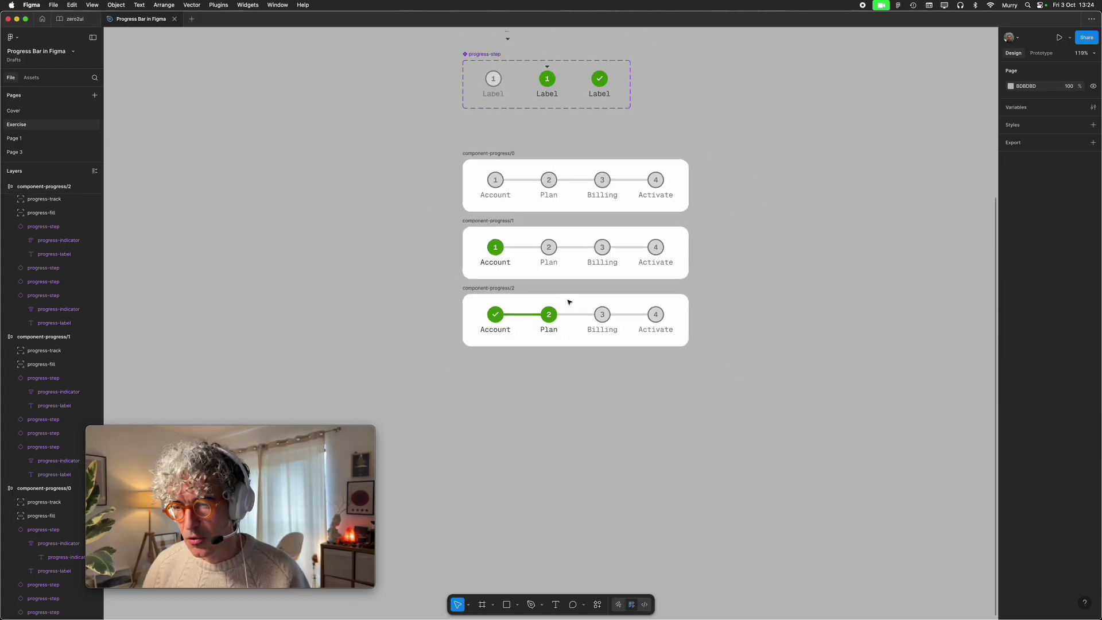
# - Duplicate component-progress/2 below it and rename the copy component-progress/3
pyautogui.scroll(3, 568, 302)
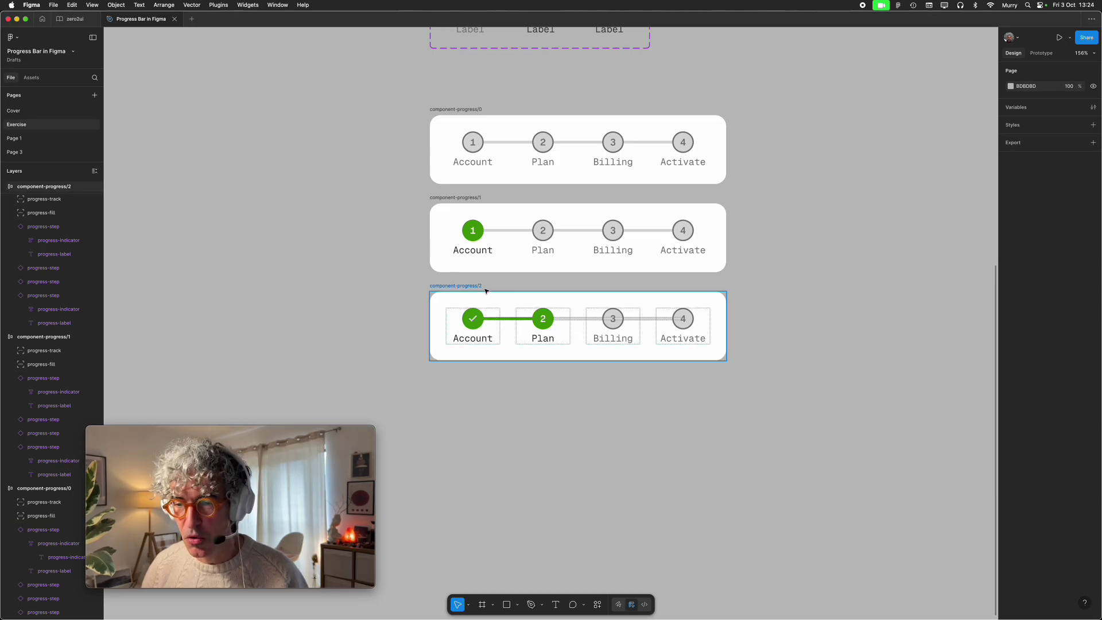
pyautogui.moveTo(474, 287); pyautogui.dragTo(476, 375)
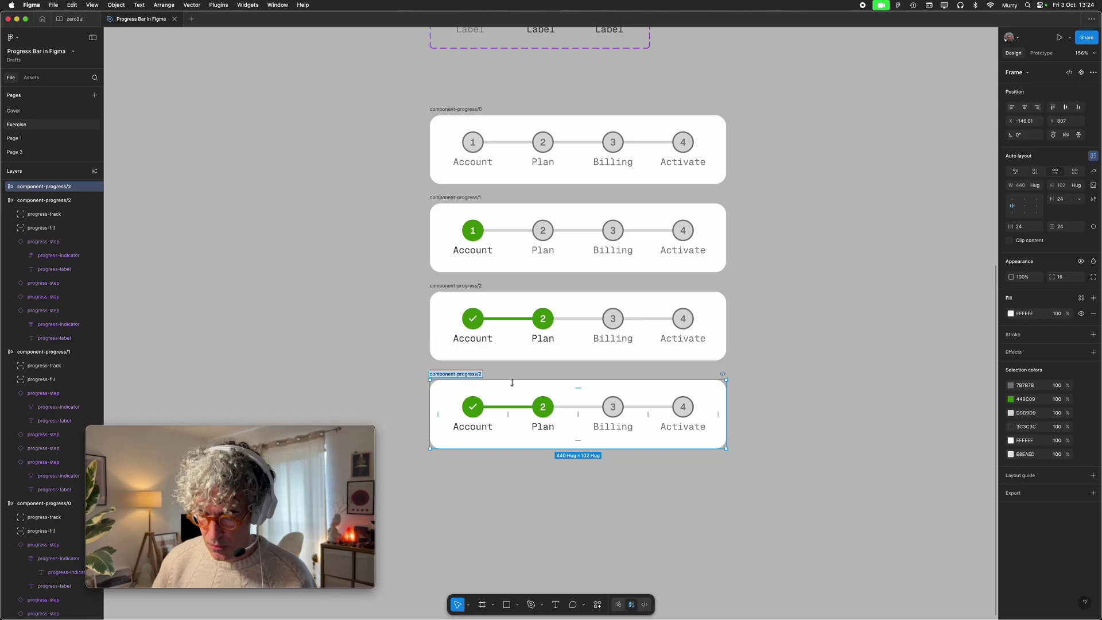
pyautogui.doubleClick(476, 374)
pyautogui.press('BackSpace')
pyautogui.write('3')
pyautogui.press('Return')
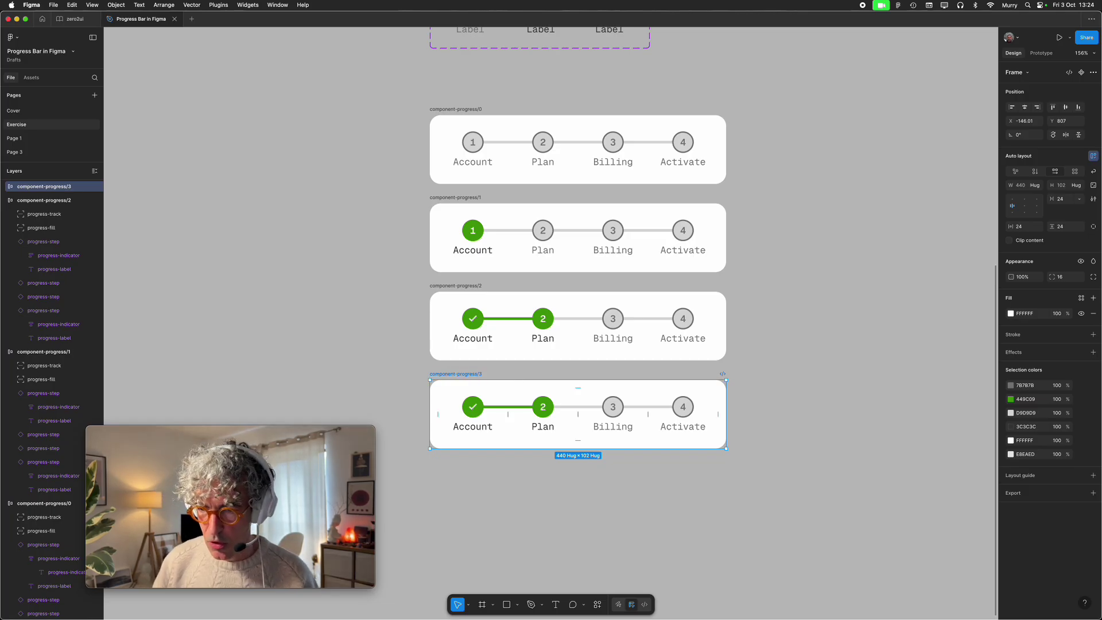
# - Mark Plan completed and make Billing the active step in component-progress/3
pyautogui.click(542, 419)
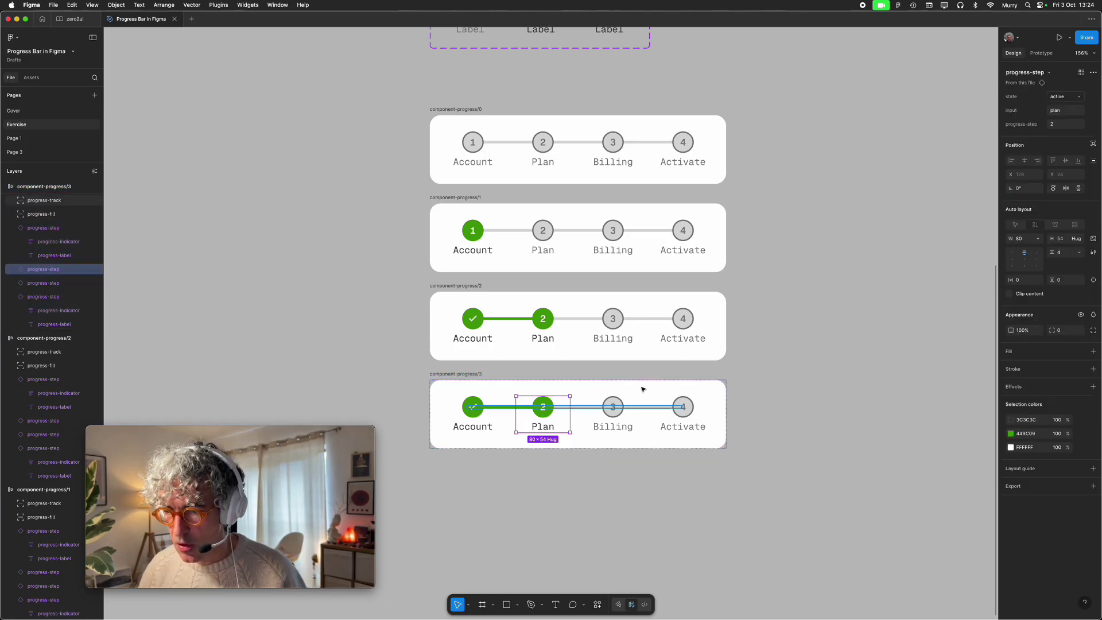
pyautogui.click(1068, 101)
pyautogui.click(1065, 109)
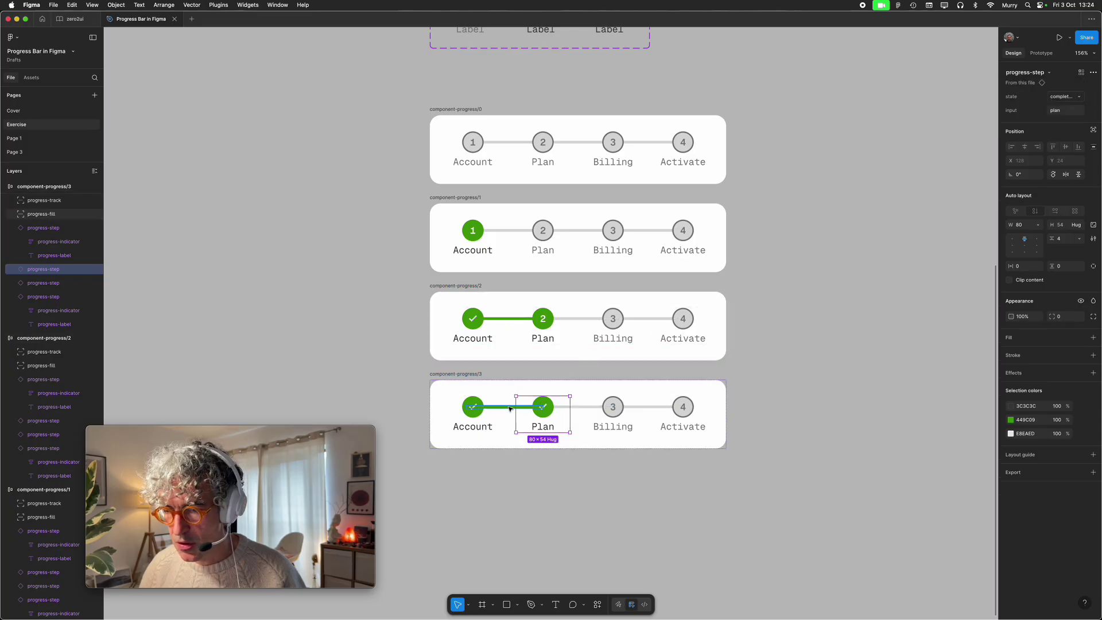
pyautogui.click(632, 406)
pyautogui.click(1072, 100)
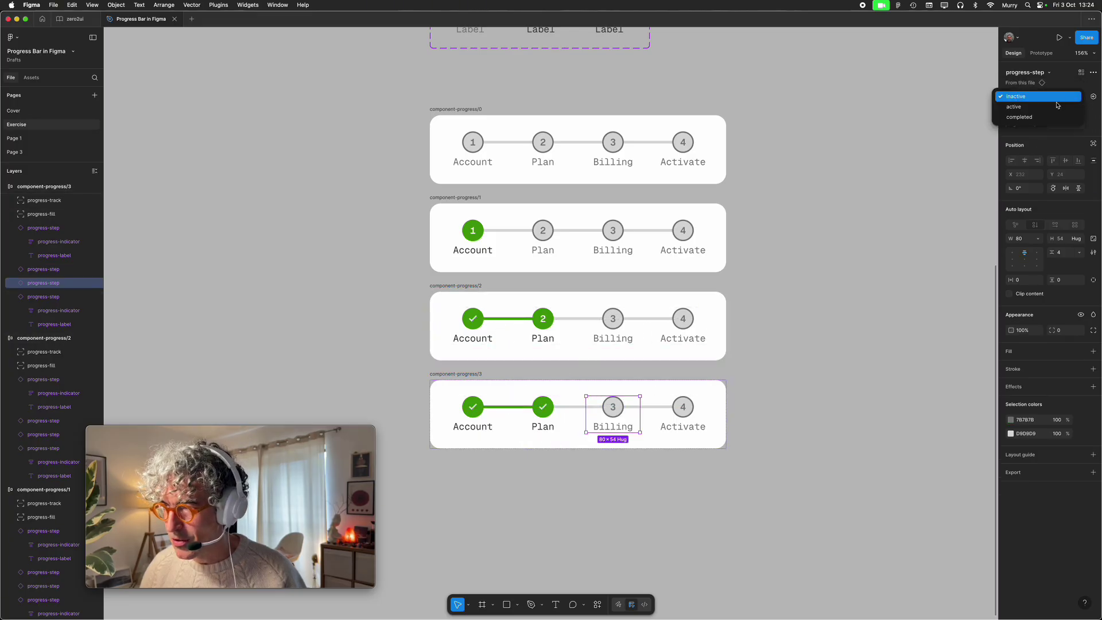
pyautogui.click(1063, 104)
# - Extend component-progress/3's green fill to the Billing step
pyautogui.click(512, 409)
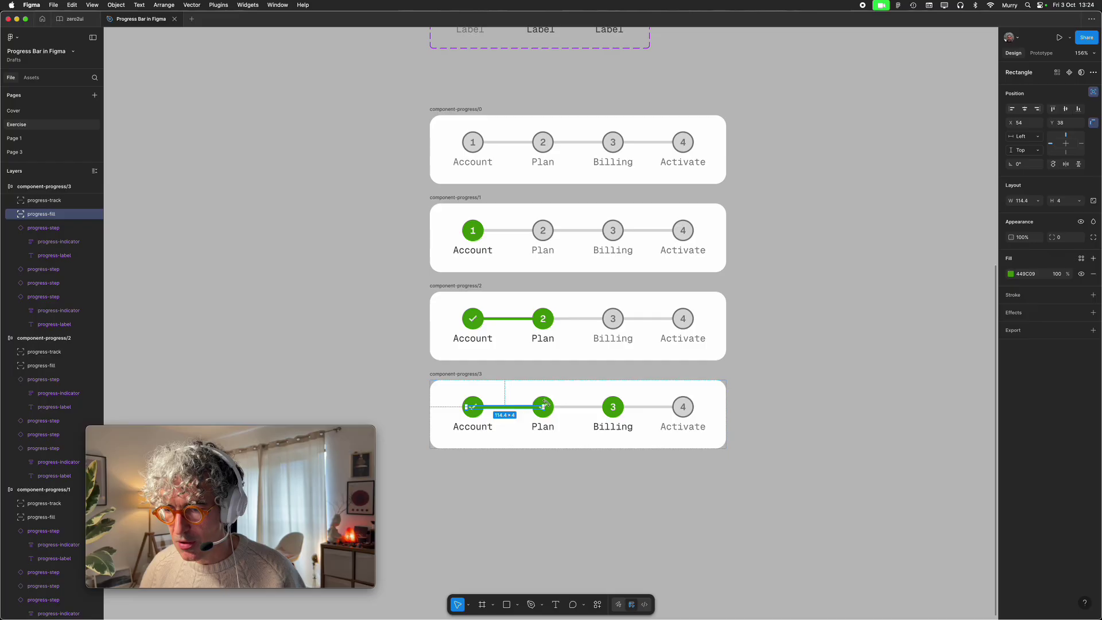
pyautogui.moveTo(544, 406); pyautogui.dragTo(614, 407)
pyautogui.click(799, 351)
pyautogui.scroll(-5, 787, 361)
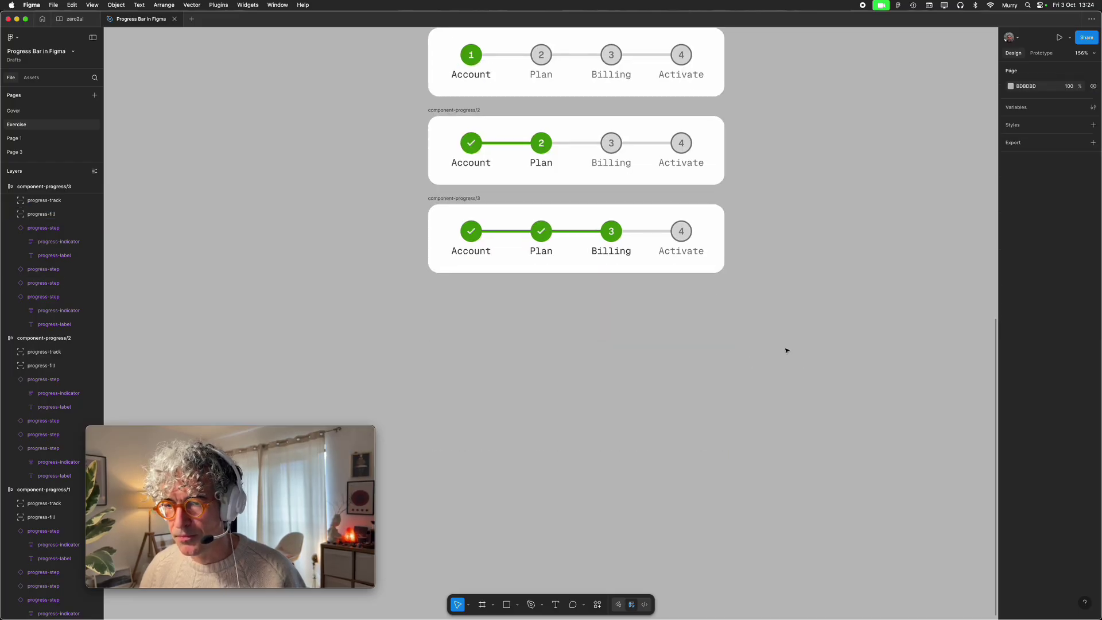
# - Duplicate component-progress/3 below it and rename the copy component-progress/4
pyautogui.moveTo(463, 198); pyautogui.dragTo(472, 293)
pyautogui.doubleClick(459, 294)
pyautogui.press('BackSpace')
pyautogui.write('4')
pyautogui.press('Return')
# - In component-progress/4, mark Billing as completed and make Activate the active step
pyautogui.click(623, 322)
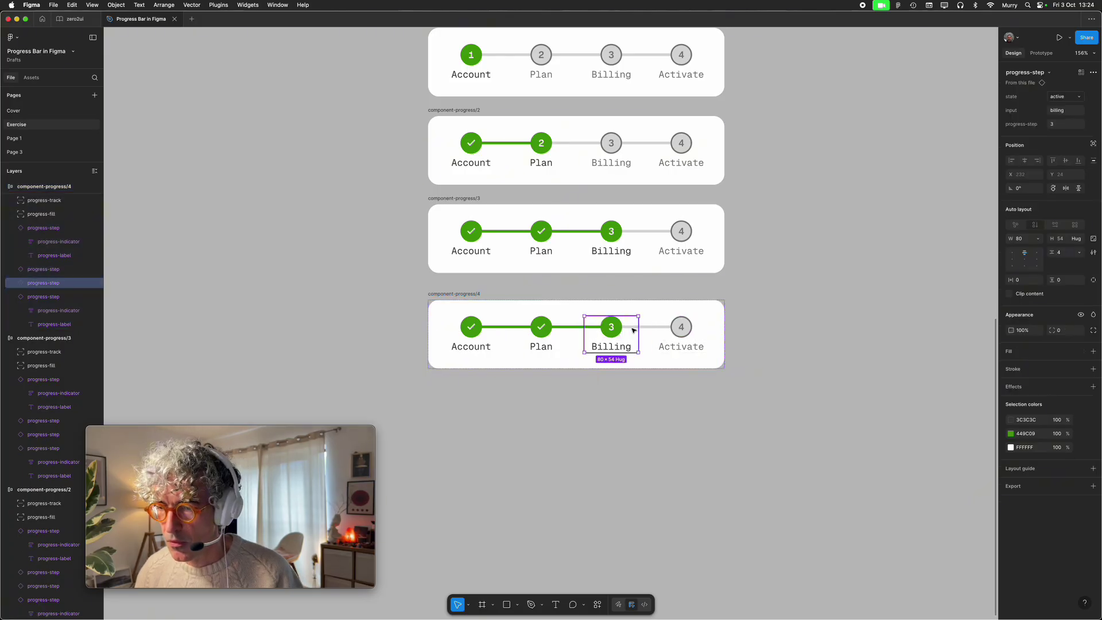
pyautogui.click(673, 328)
pyautogui.click(610, 324)
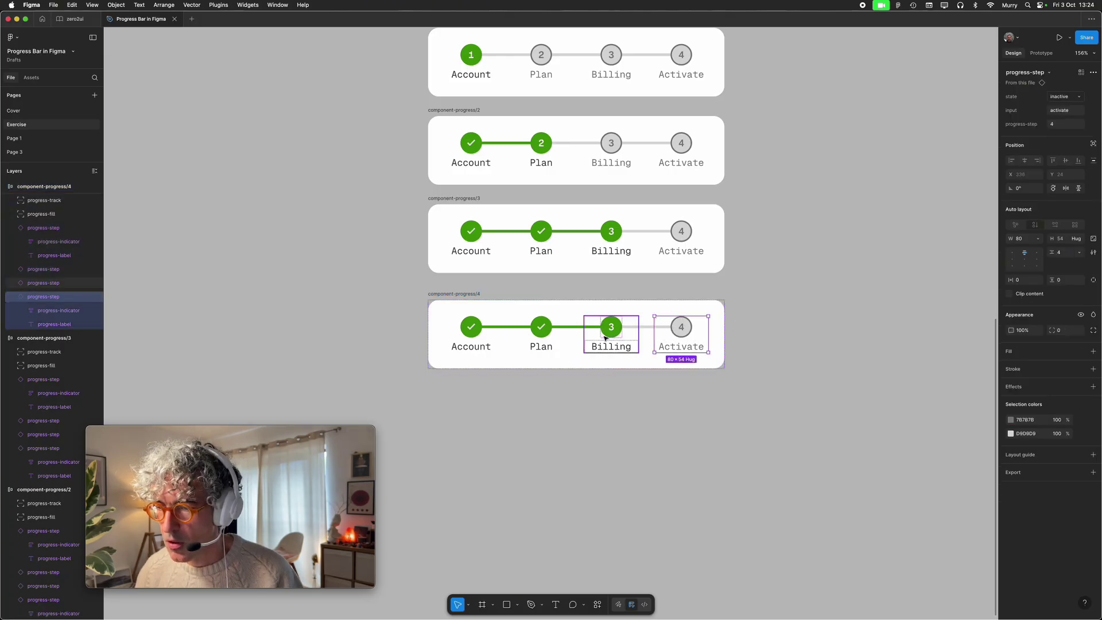
pyautogui.click(1059, 99)
pyautogui.click(1059, 106)
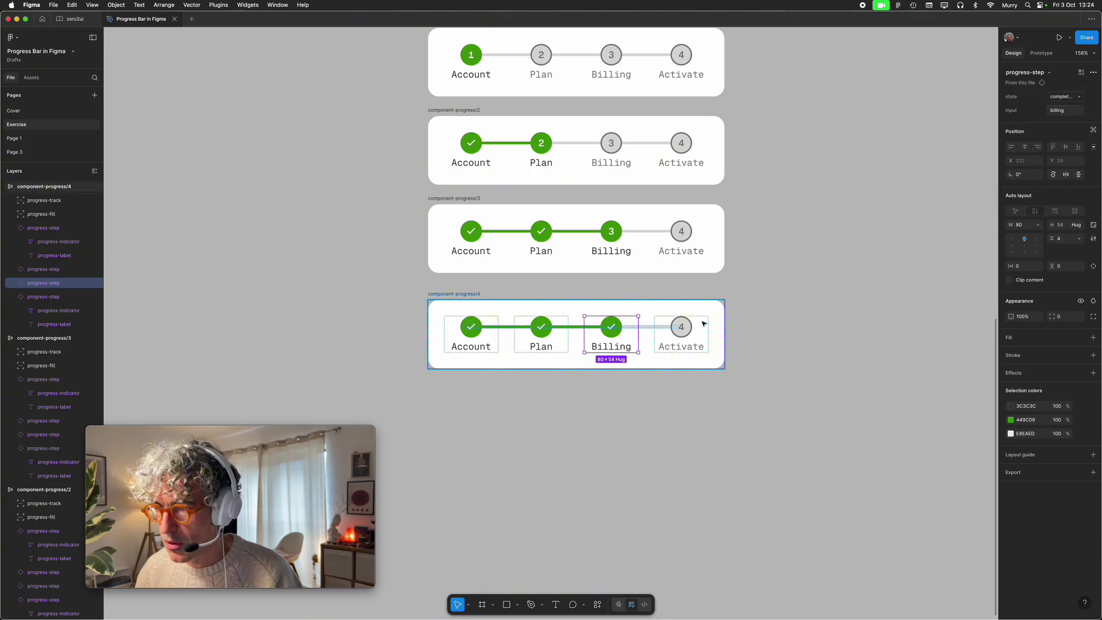
pyautogui.click(705, 323)
pyautogui.click(1065, 97)
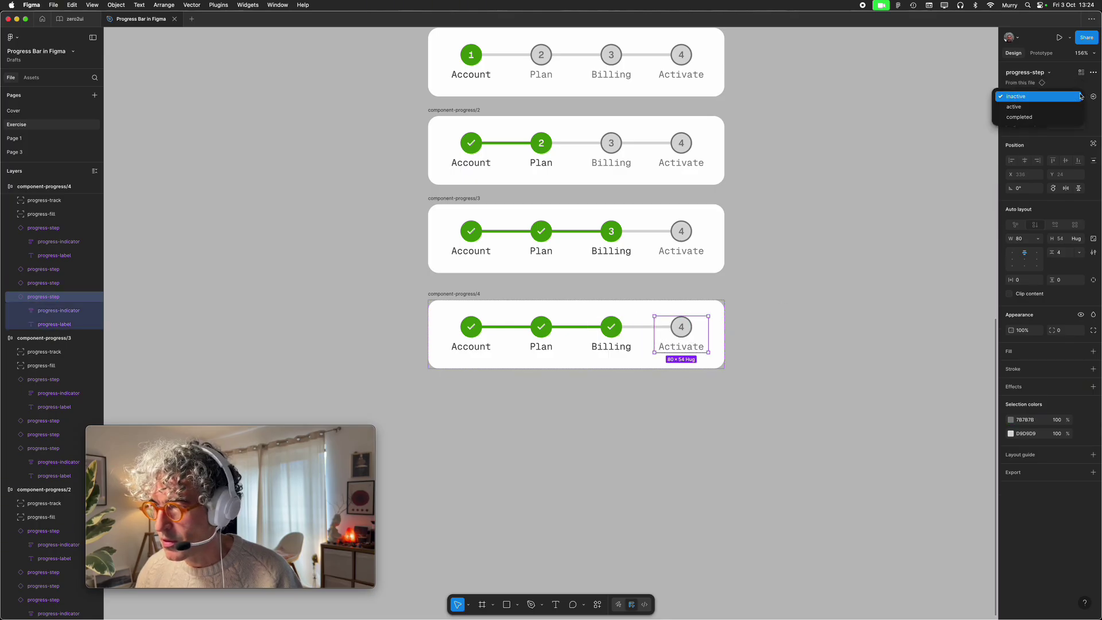
pyautogui.click(1043, 112)
pyautogui.click(811, 287)
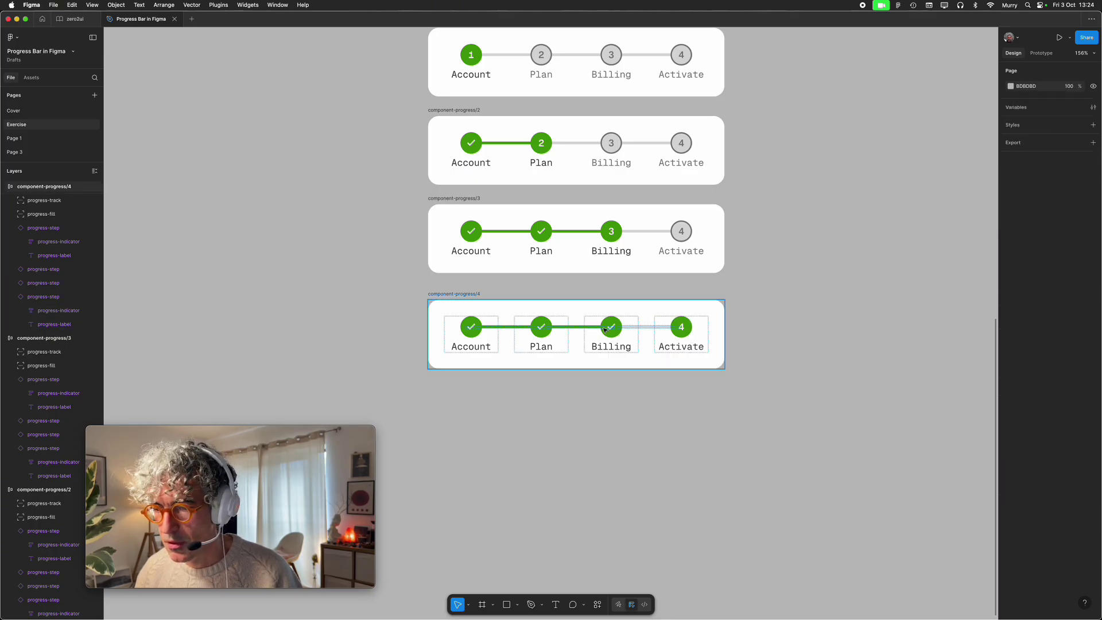
# - Stretch the green progress fill in component-progress/4 from Billing to Activate
pyautogui.click(577, 329)
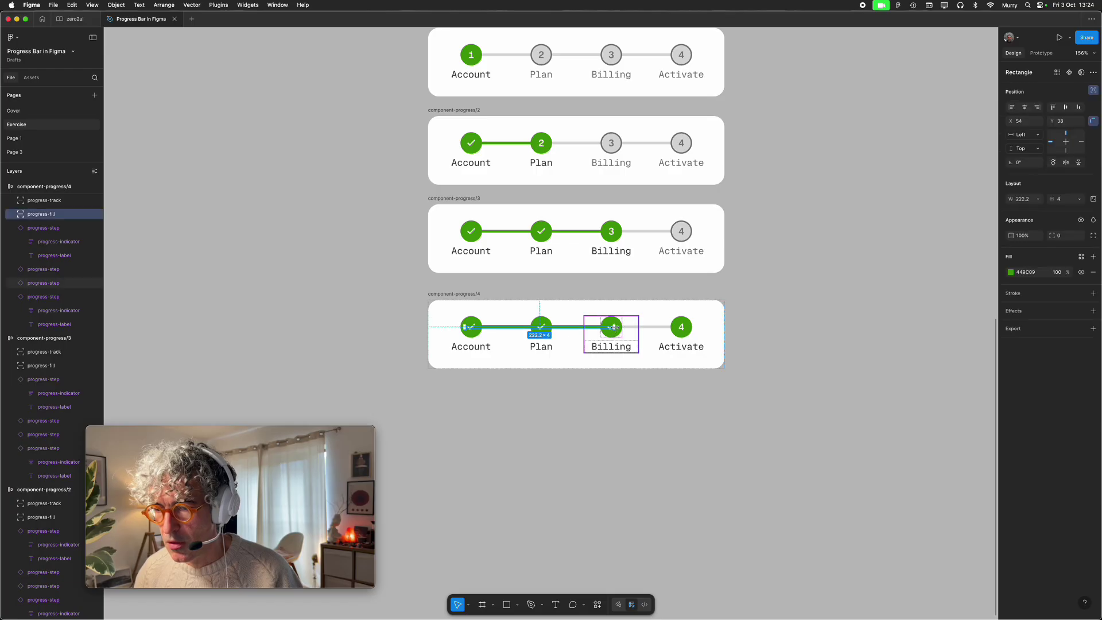
pyautogui.moveTo(613, 328); pyautogui.dragTo(681, 327)
pyautogui.click(794, 281)
pyautogui.scroll(3, 797, 258)
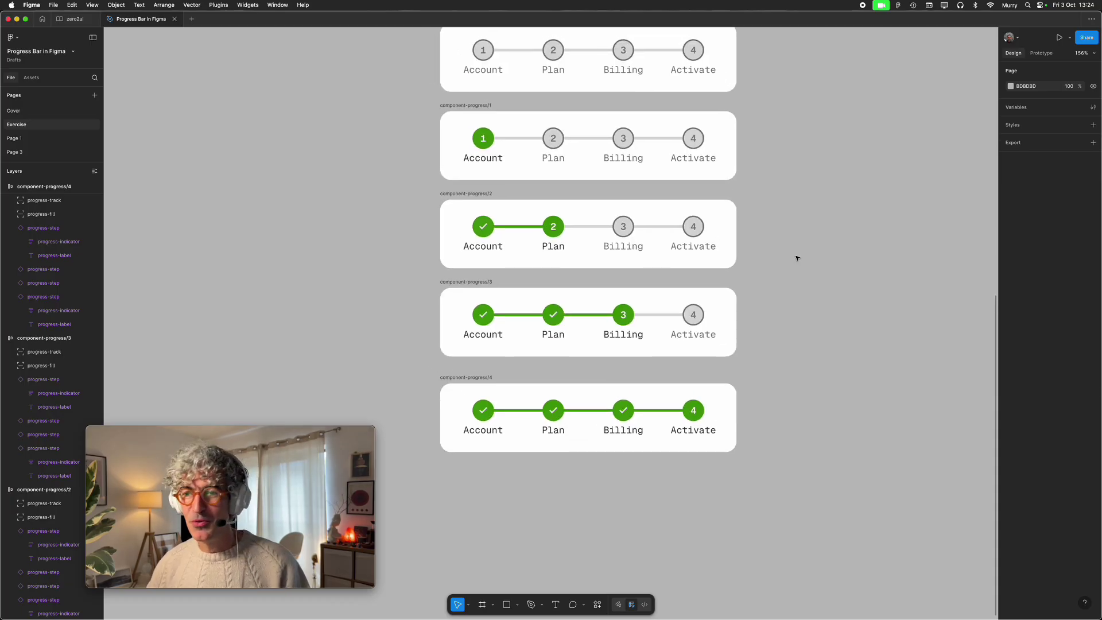
# - Wrap the five selected component-progress frames into a single component, Component 1
pyautogui.scroll(2, 797, 259)
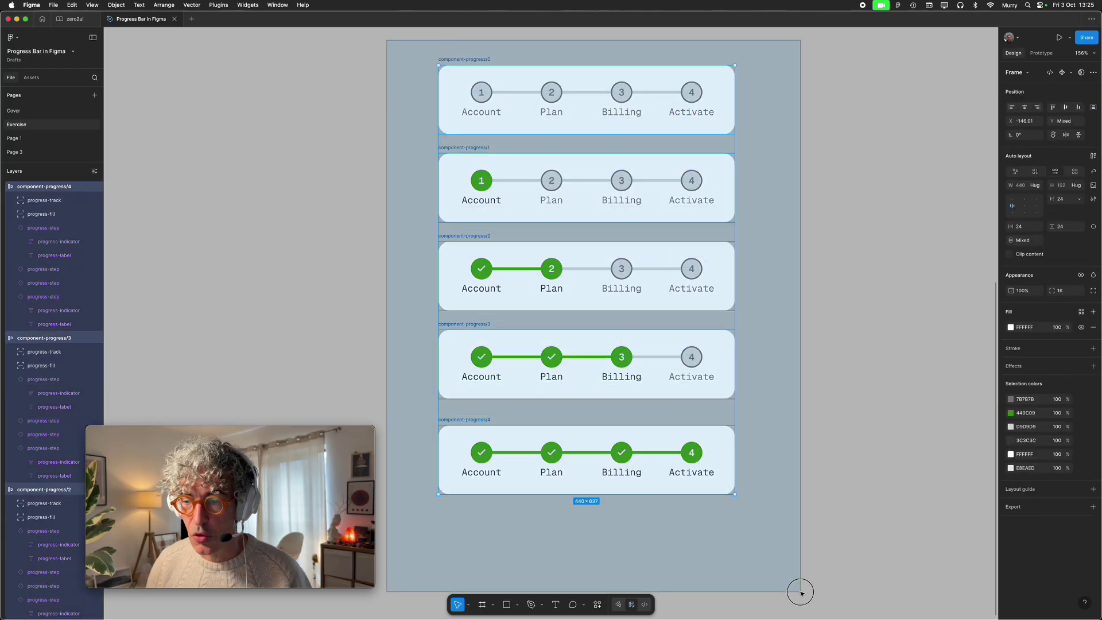
pyautogui.scroll(2, 784, 345)
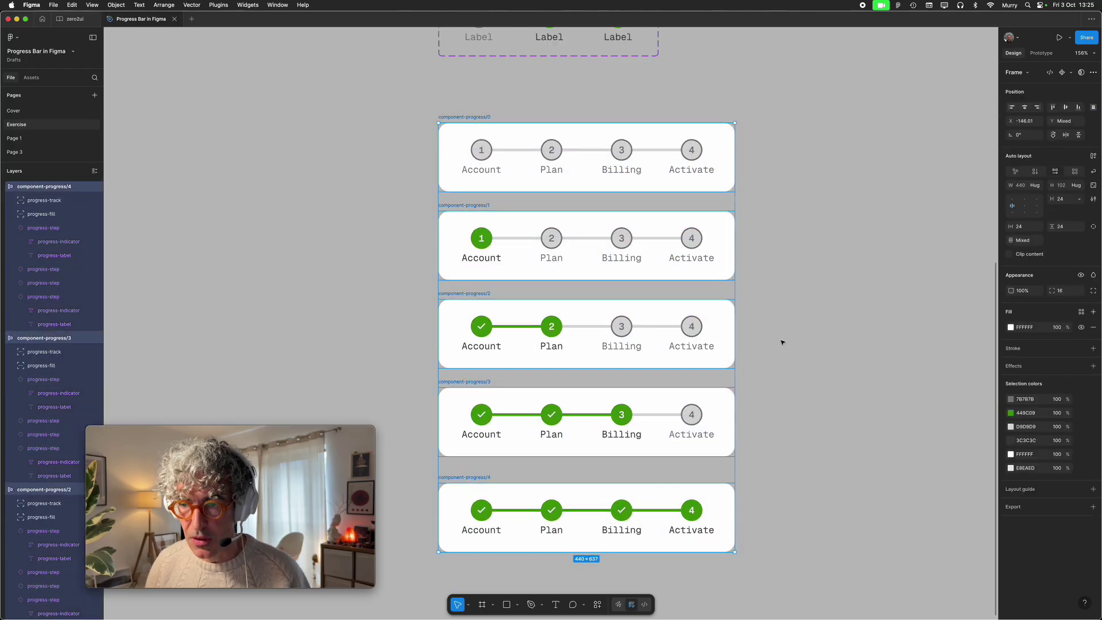
pyautogui.click(1062, 73)
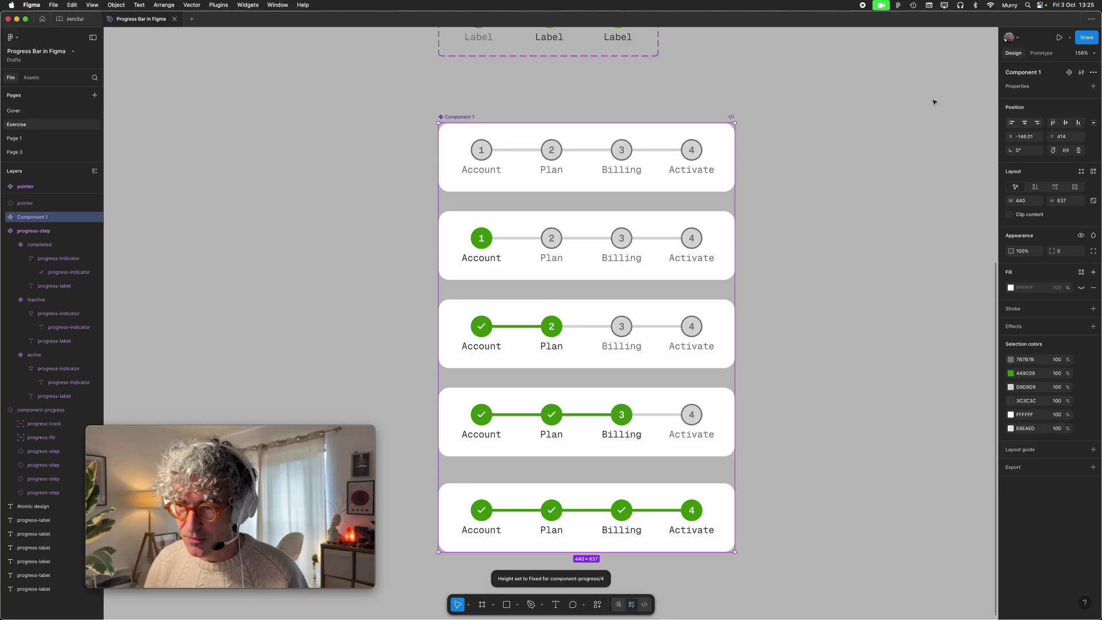
# - Undo the single component and combine the five frames into a component set instead
pyautogui.press('super+z')
pyautogui.click(1085, 73)
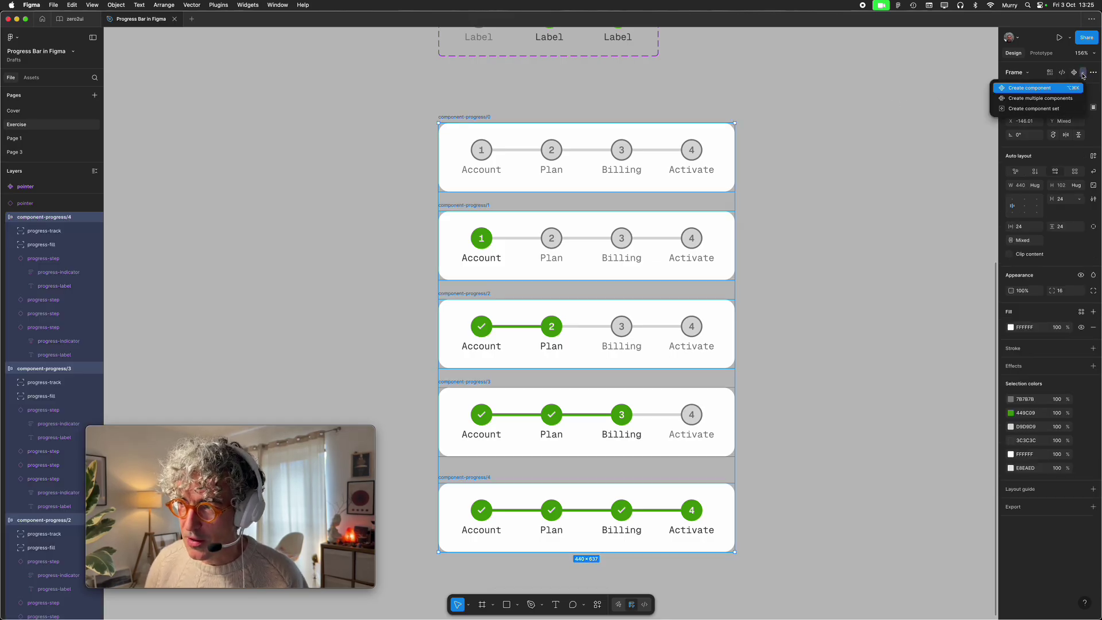
pyautogui.click(1055, 109)
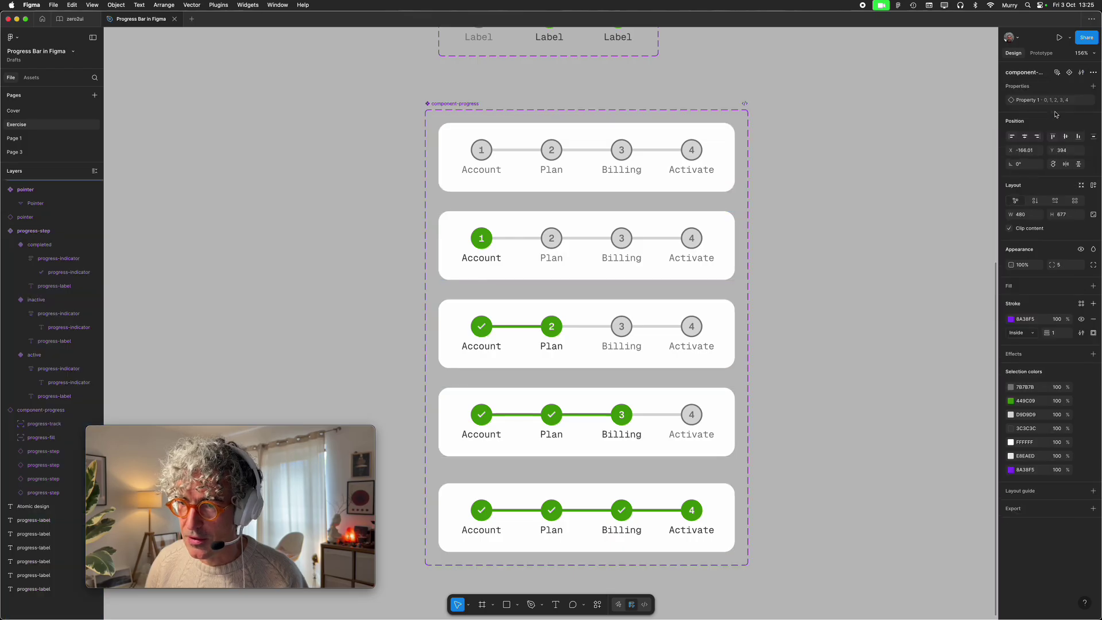
# - Check each of the five variants' Property 1 values, 0 through 4
pyautogui.click(445, 107)
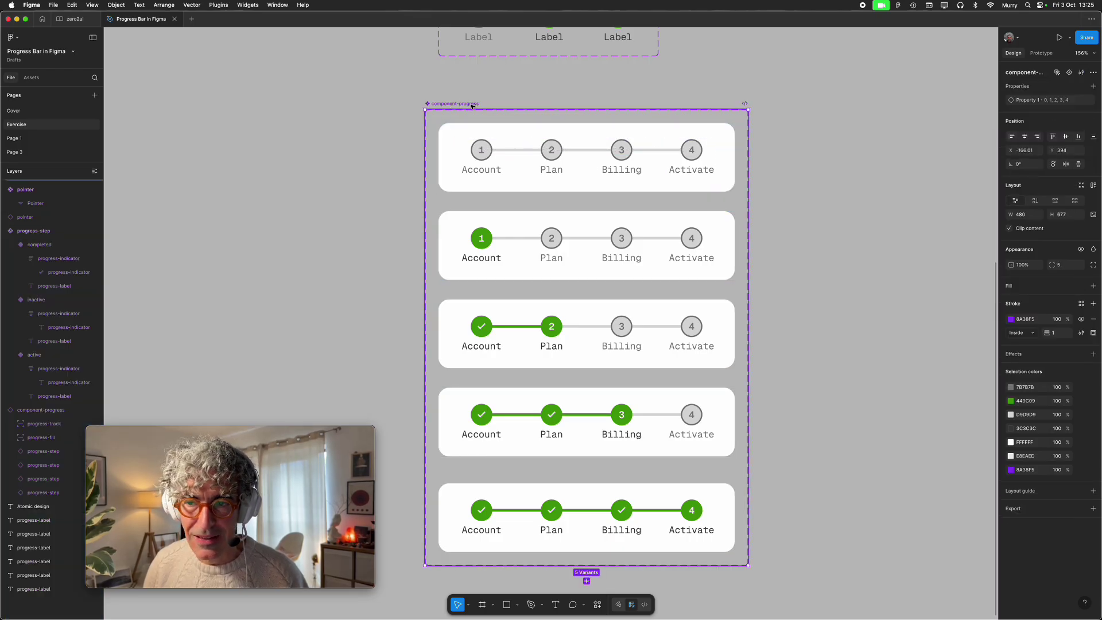
pyautogui.click(515, 152)
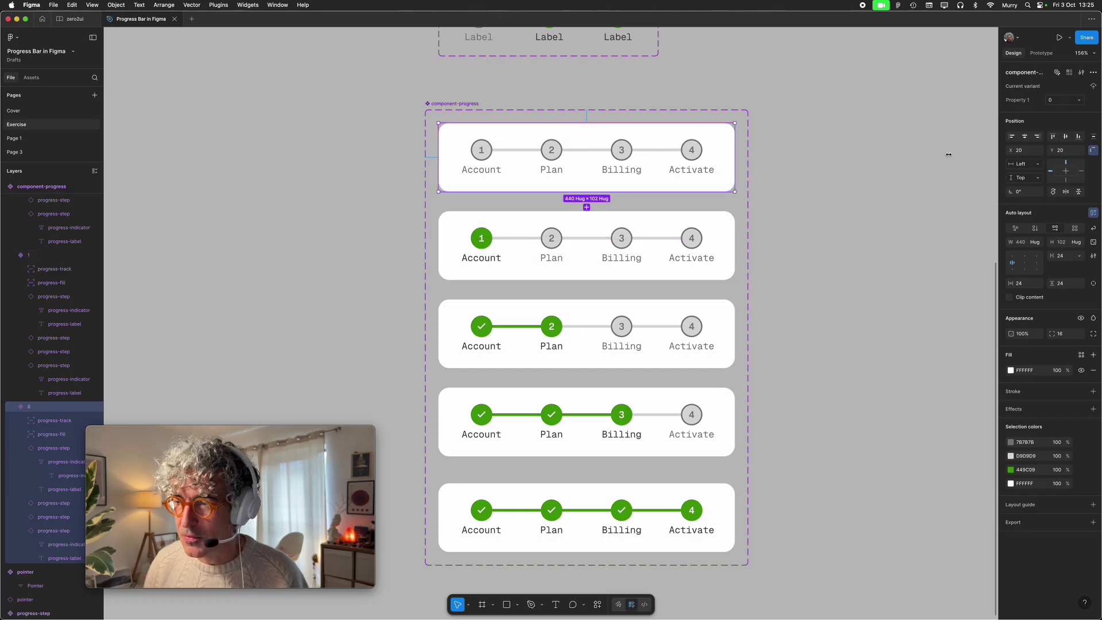
pyautogui.click(683, 251)
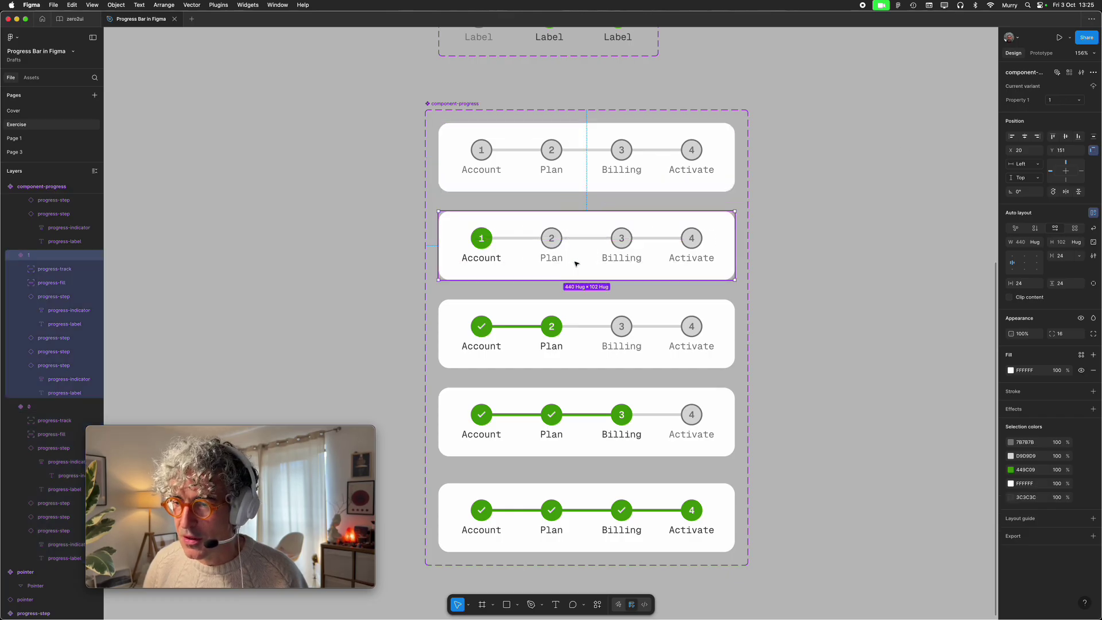
pyautogui.click(609, 329)
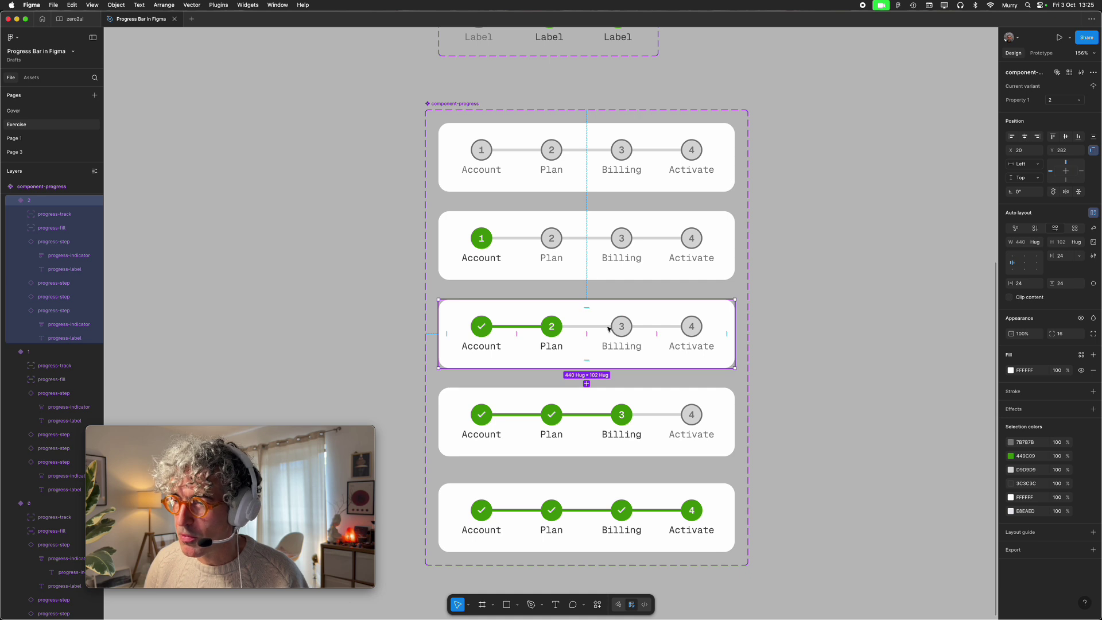
pyautogui.click(610, 423)
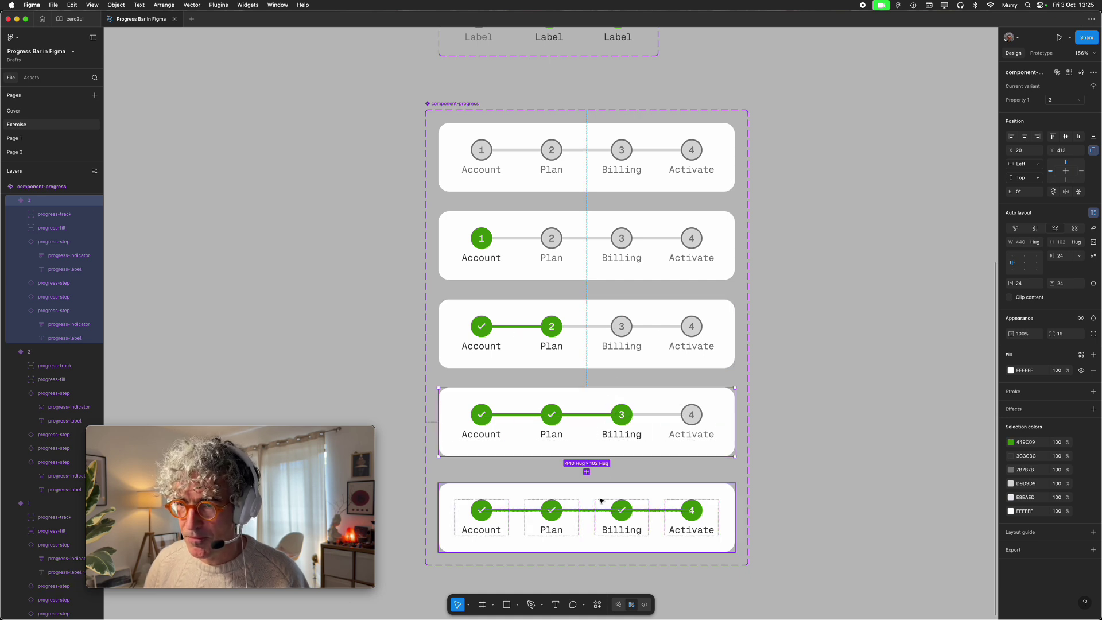
pyautogui.click(598, 520)
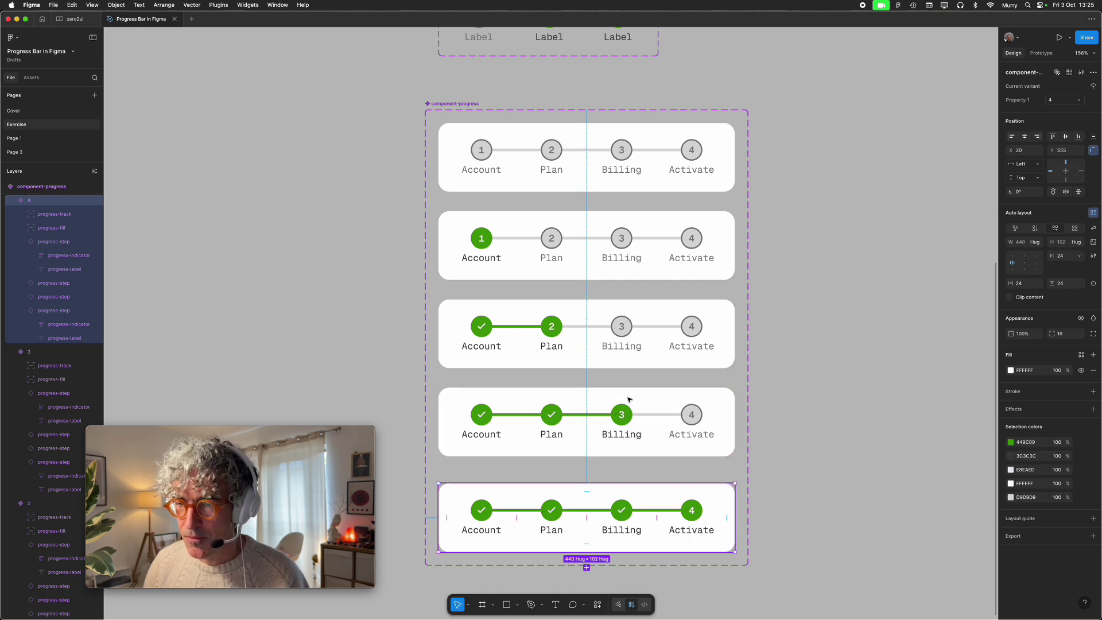
pyautogui.click(581, 146)
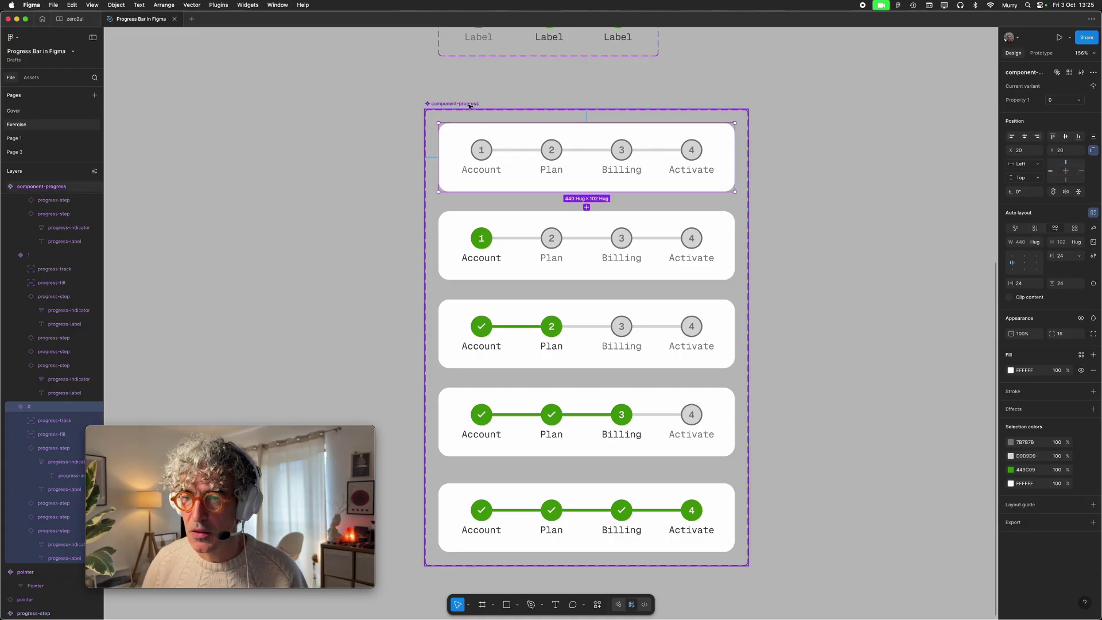
pyautogui.click(590, 90)
# - Place an instance of the step-0 progress-bar variant on empty canvas to the right
pyautogui.scroll(-5, 591, 207)
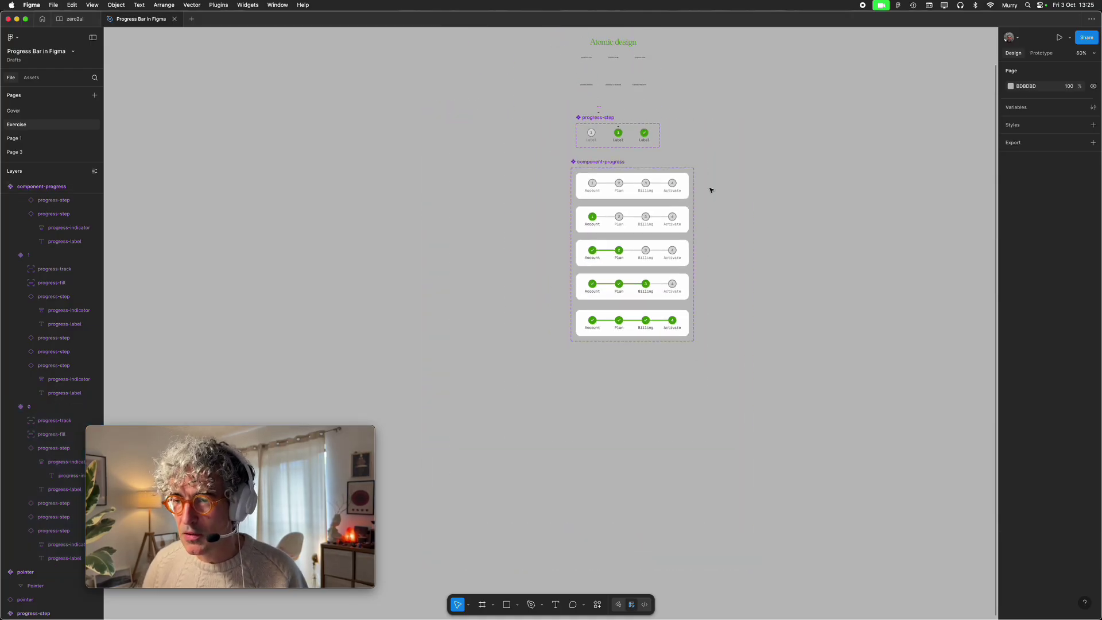
pyautogui.moveTo(816, 159); pyautogui.dragTo(409, 155)
pyautogui.click(290, 189)
pyautogui.moveTo(245, 190); pyautogui.dragTo(615, 137)
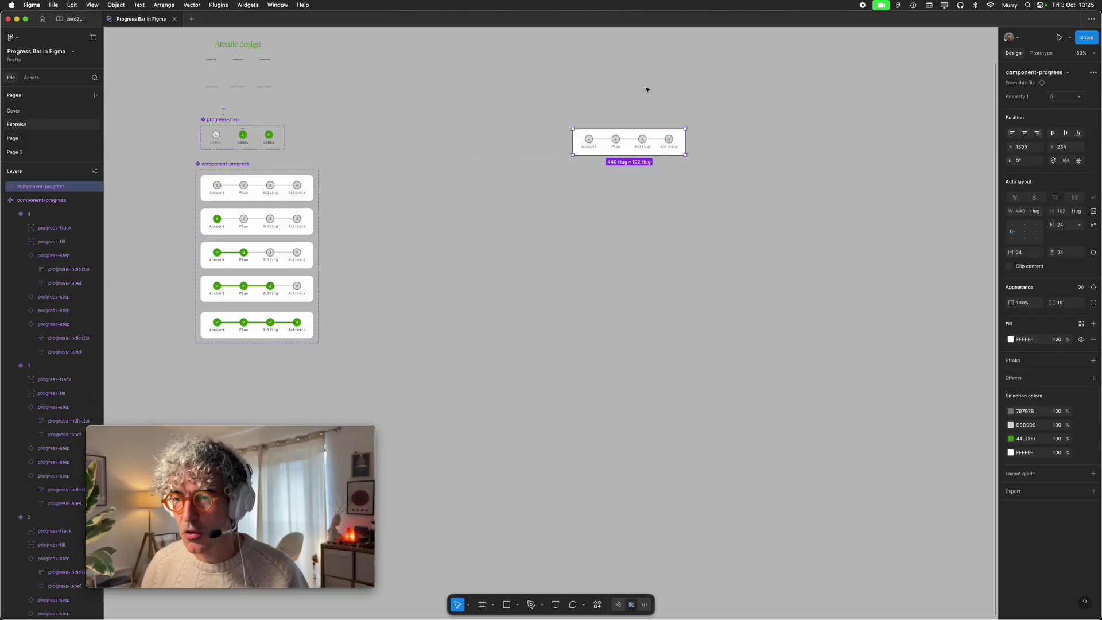
pyautogui.click(647, 86)
pyautogui.scroll(5, 657, 130)
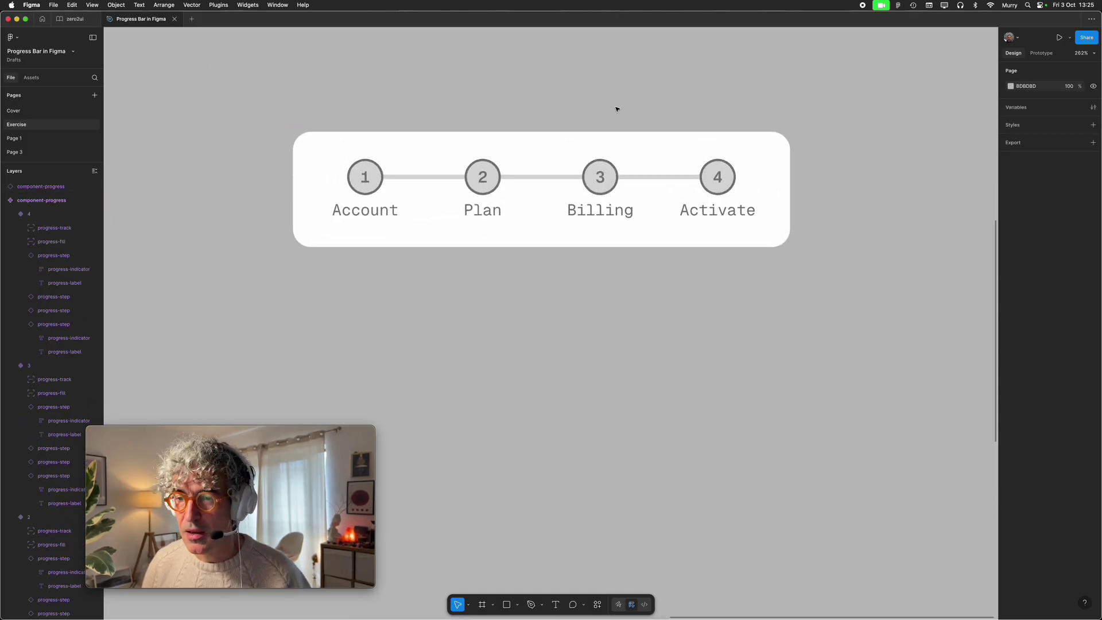
# - Switch the new instance's Property 1 to 2 and reset the view to 100% zoom
pyautogui.click(653, 162)
pyautogui.click(1067, 97)
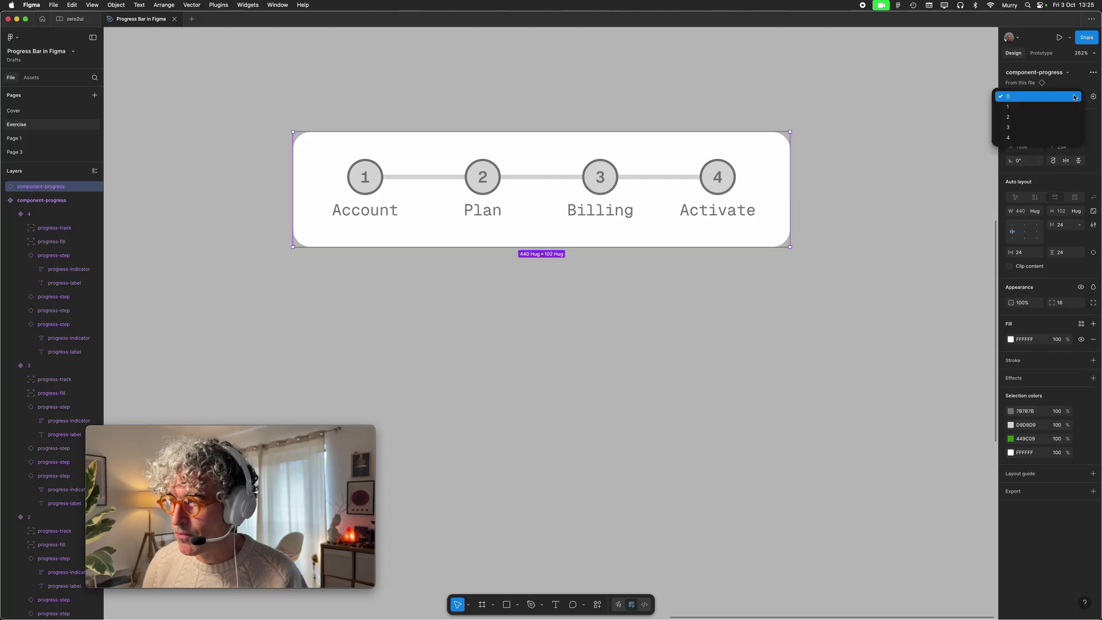
pyautogui.click(1028, 119)
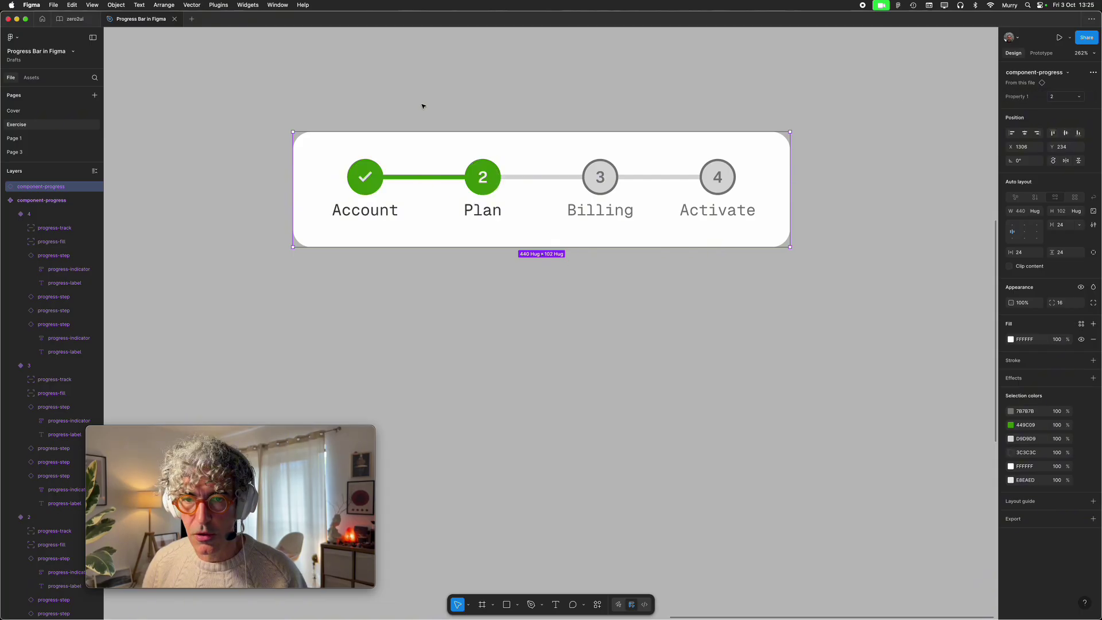
pyautogui.hotkey('shift', '0')
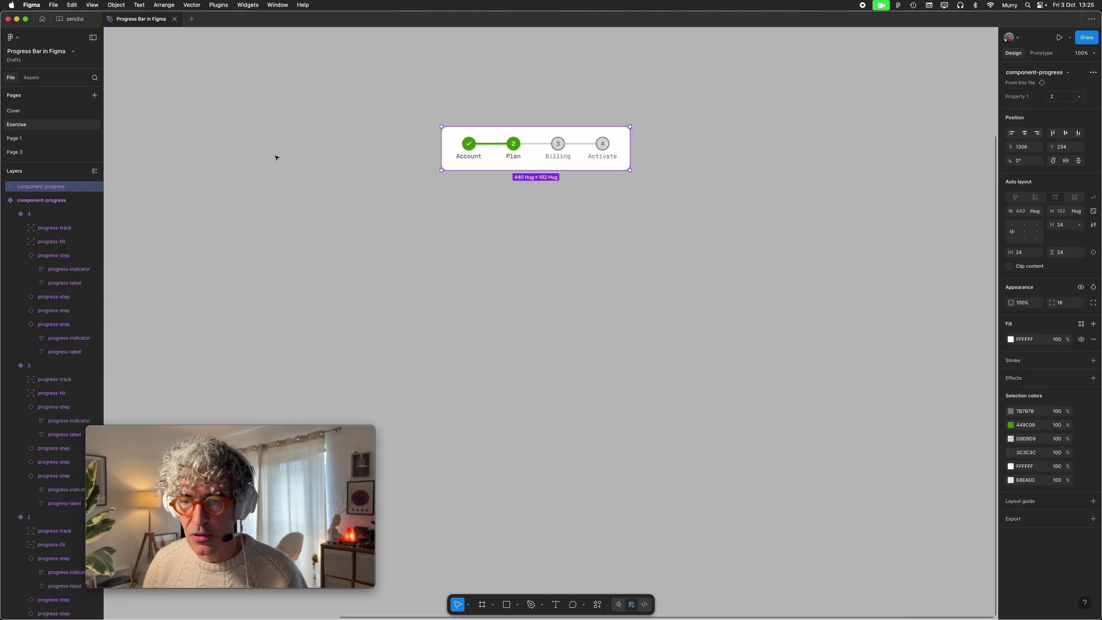
pyautogui.hscroll(-5, 699, 102)
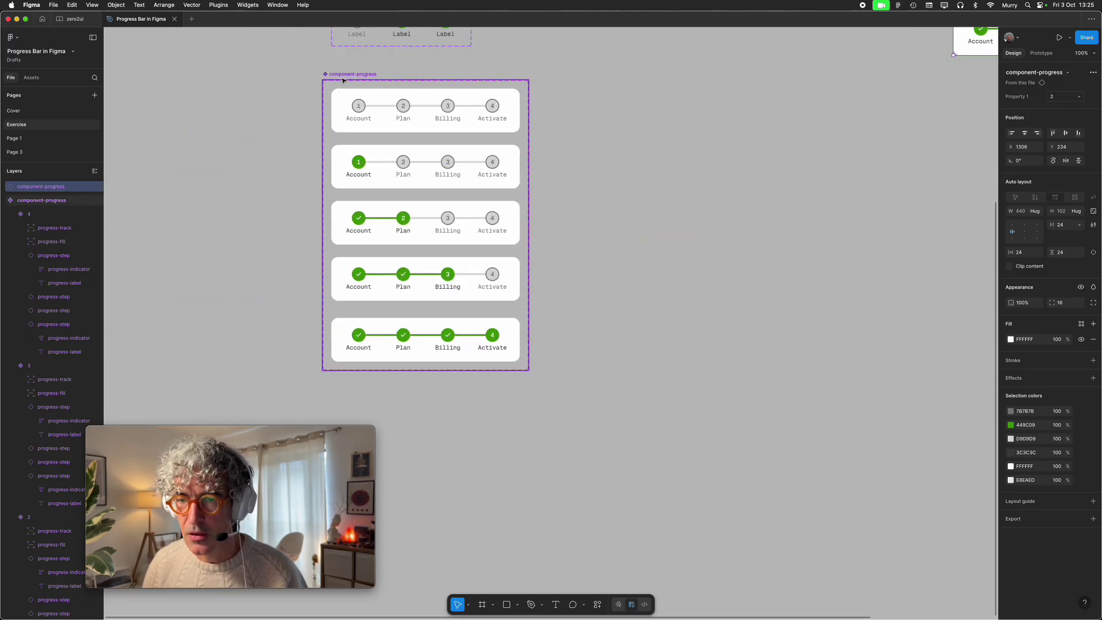
# - Rename the component set's Property 1 property to 'state'
pyautogui.click(343, 73)
pyautogui.doubleClick(1027, 100)
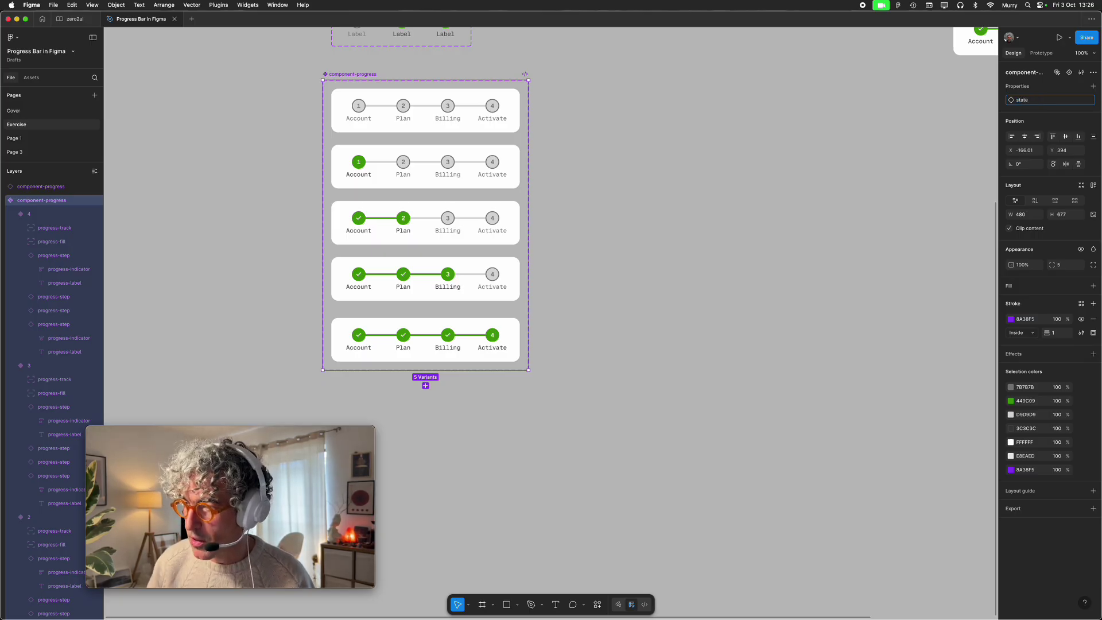
pyautogui.write('state')
pyautogui.press('Return')
pyautogui.click(939, 124)
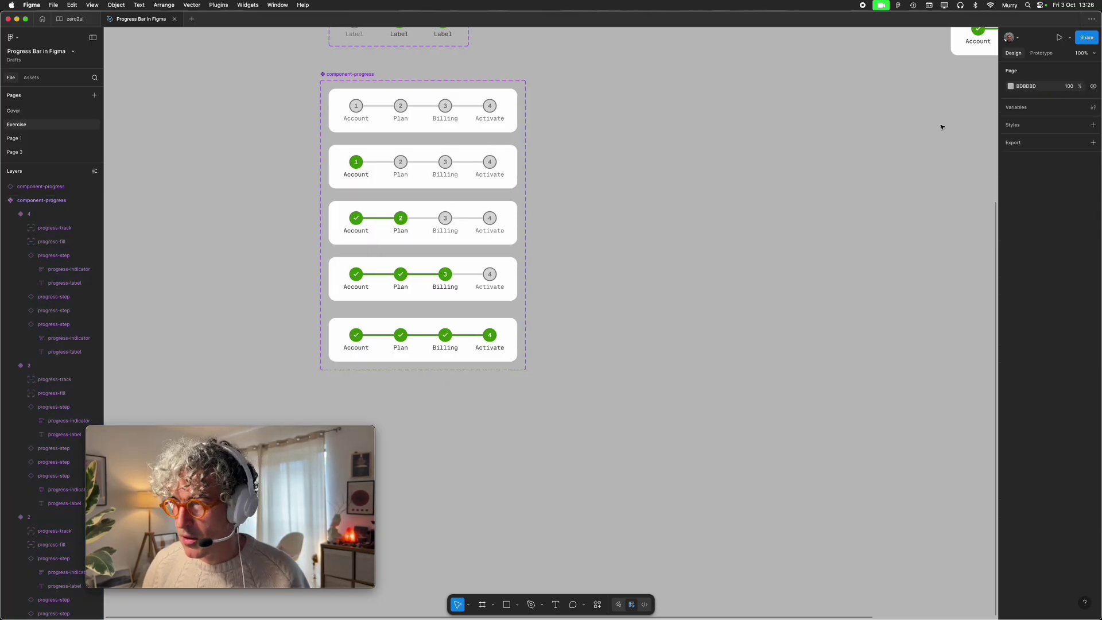
# - Set the progress-bar instance's state to 3, then to 4
pyautogui.hscroll(10, 940, 125)
pyautogui.click(621, 187)
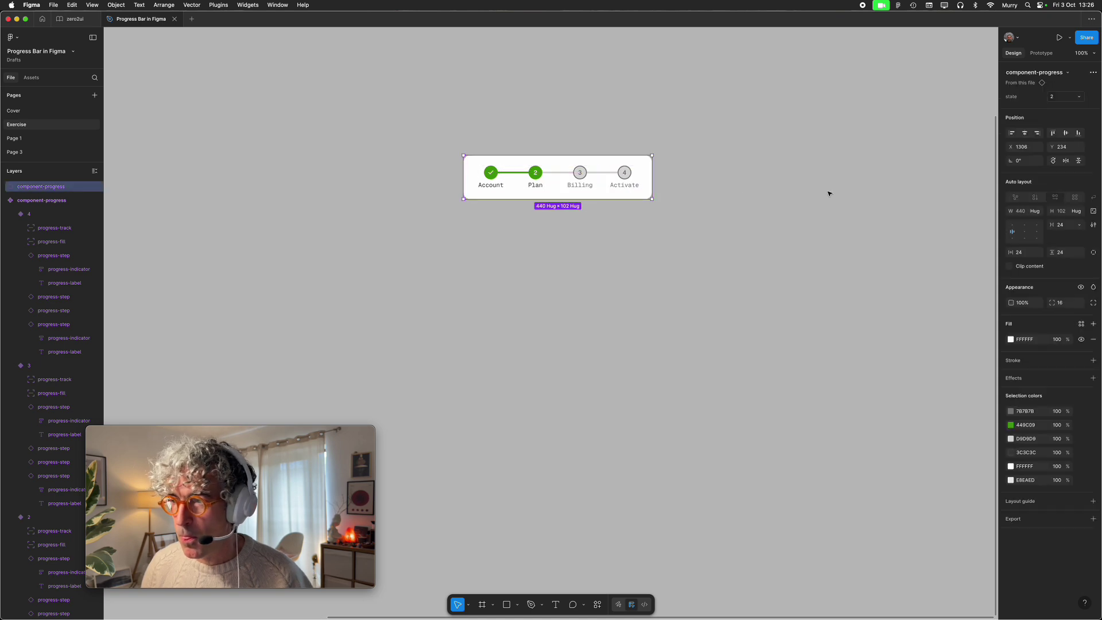
pyautogui.click(1066, 96)
pyautogui.click(1064, 108)
pyautogui.click(1066, 96)
pyautogui.click(1065, 107)
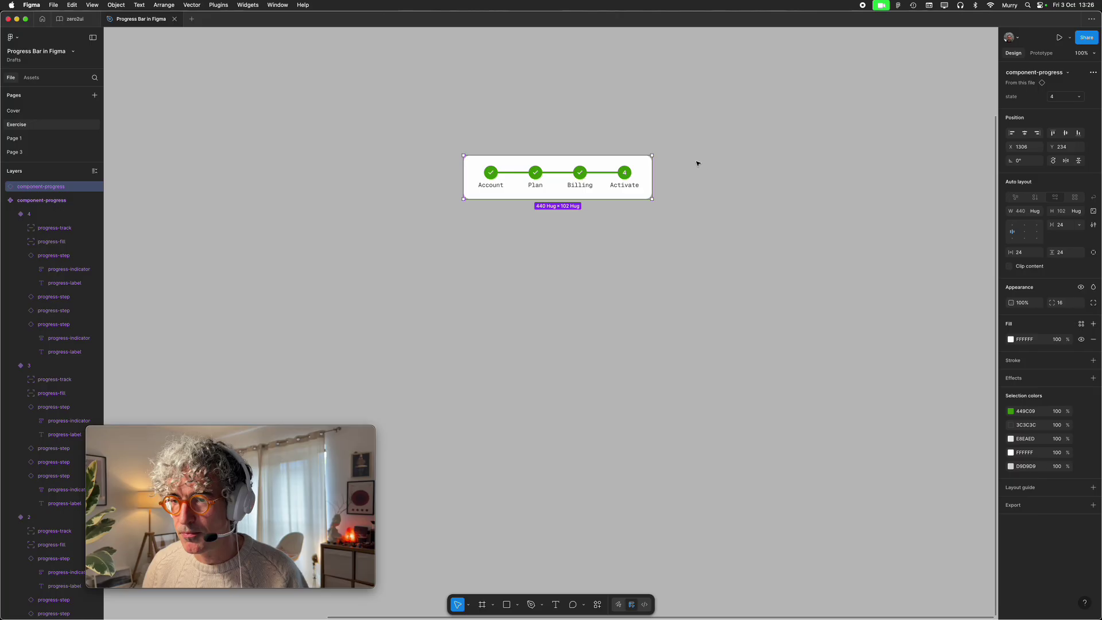